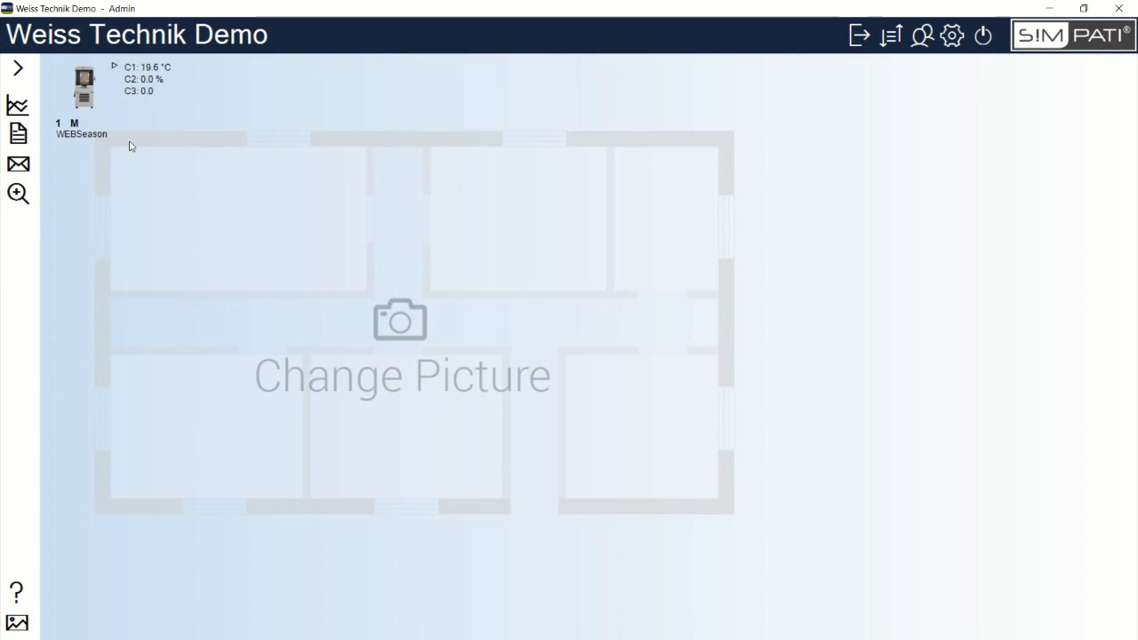
pyautogui.rightClick(86, 95)
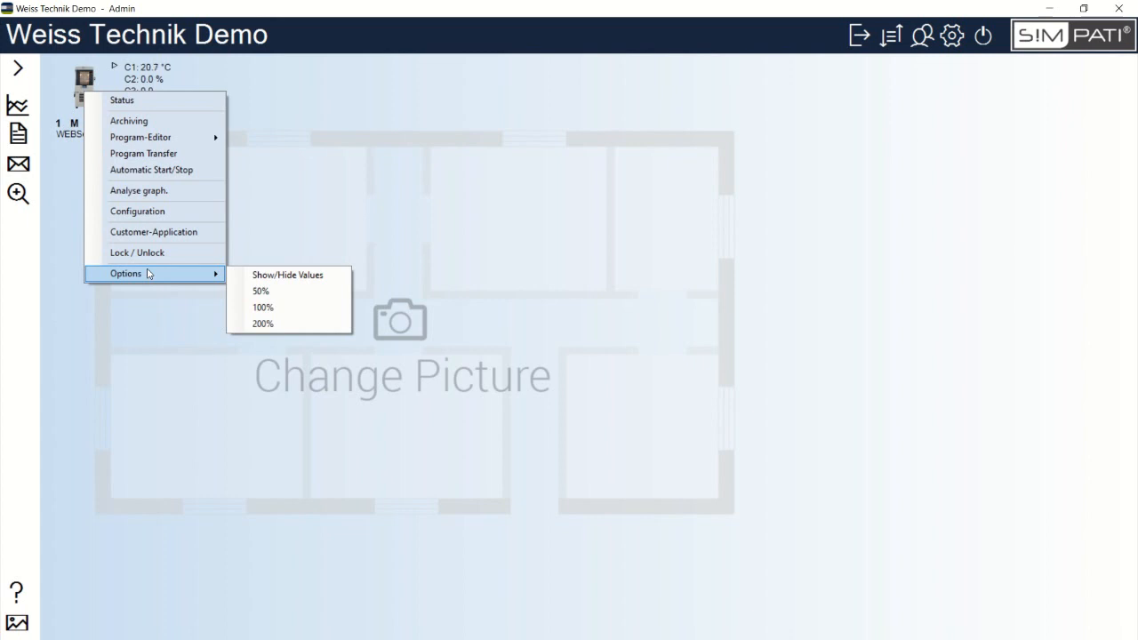
pyautogui.click(76, 204)
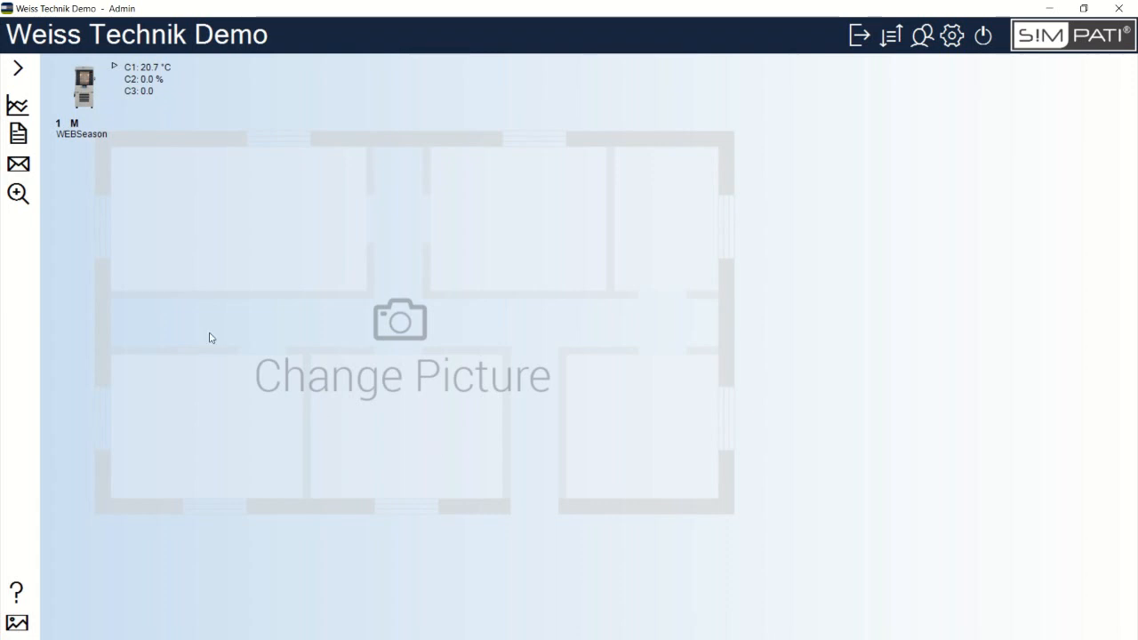
# Show the status of the WEBSeason chamber and set its temperature setpoint to 30 °C.
pyautogui.rightClick(86, 94)
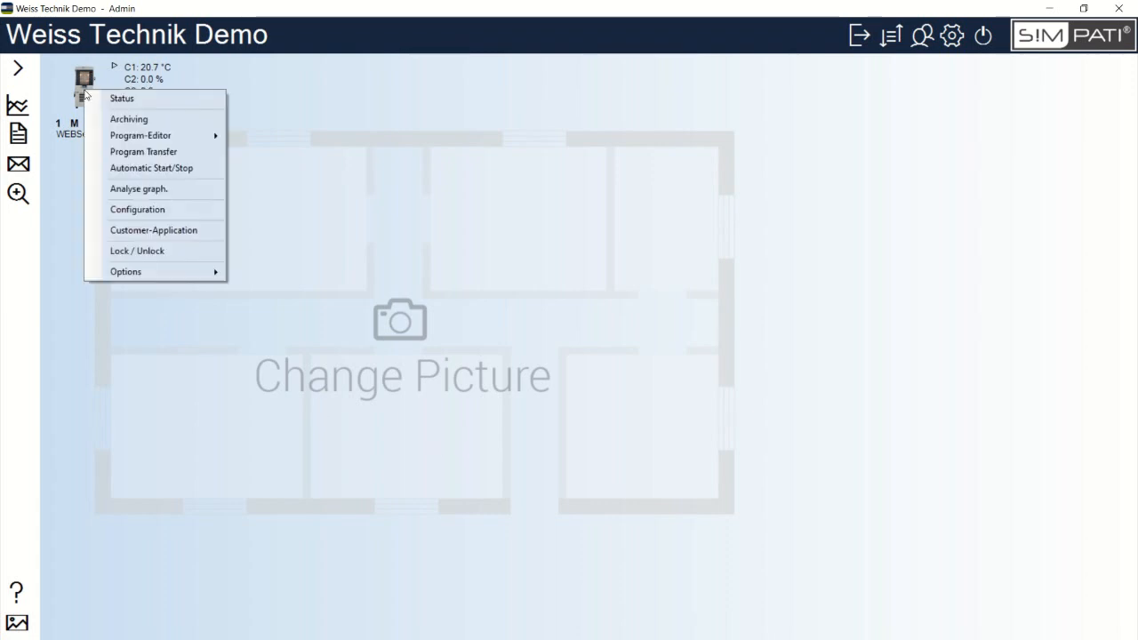
pyautogui.click(173, 99)
pyautogui.moveTo(336, 56); pyautogui.dragTo(486, 79)
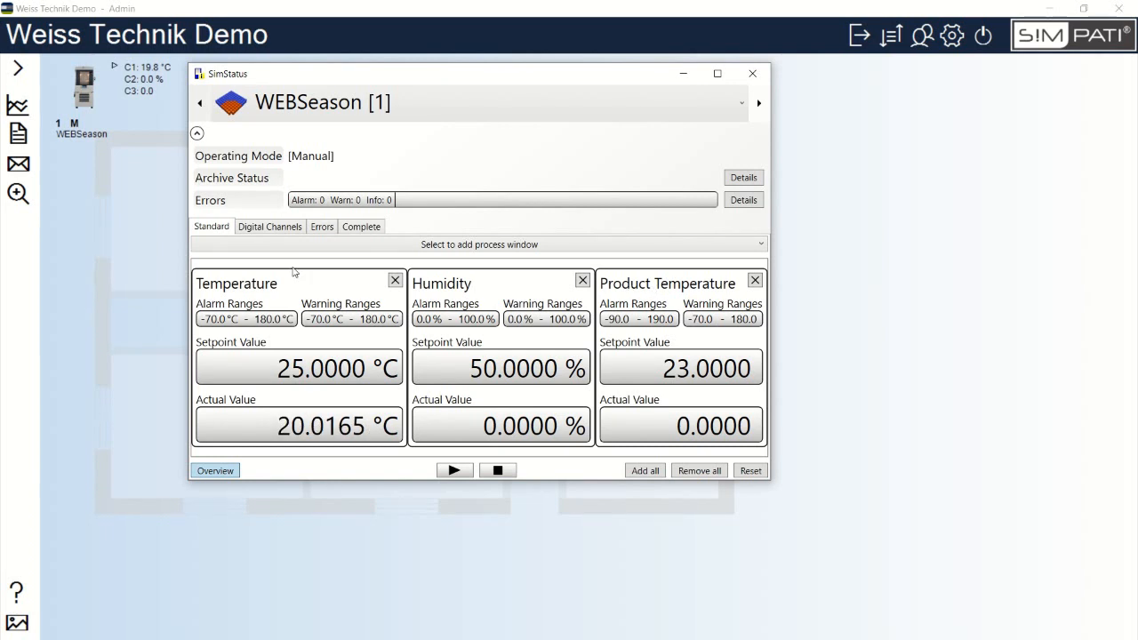
pyautogui.click(305, 370)
pyautogui.write('30.')
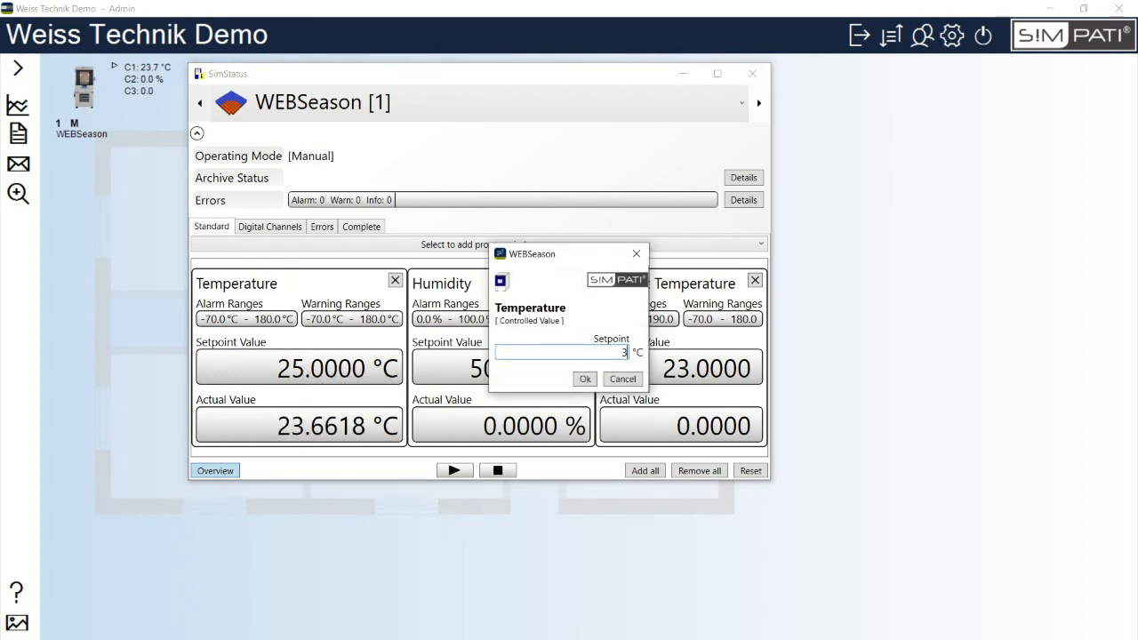
pyautogui.click(586, 380)
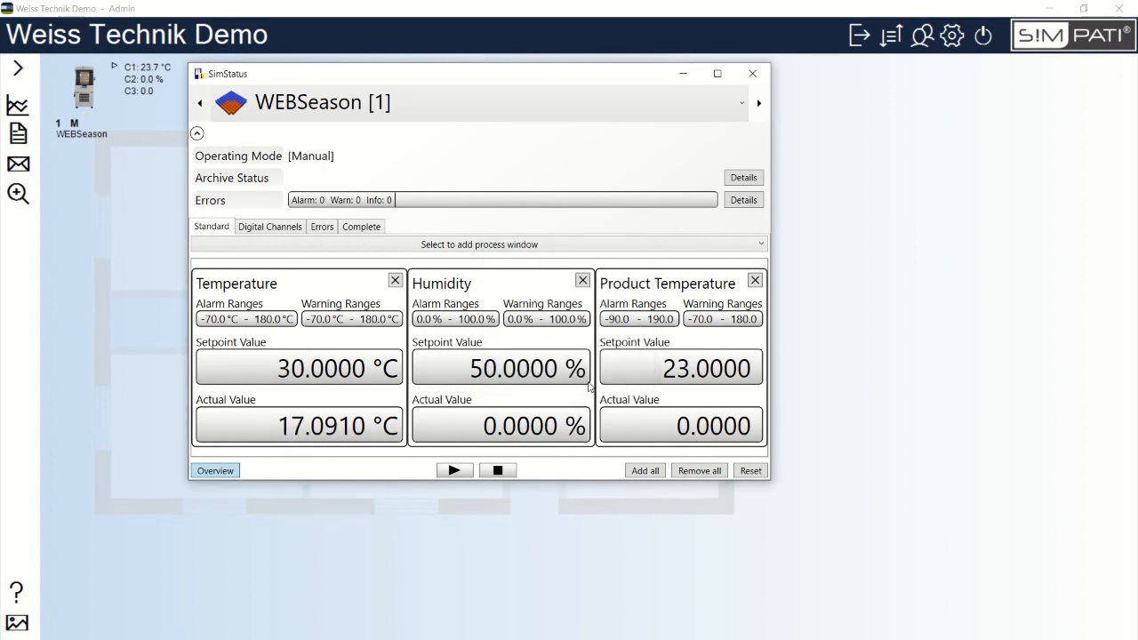
# Set the chamber's humidity setpoint to 75 %.
pyautogui.click(582, 355)
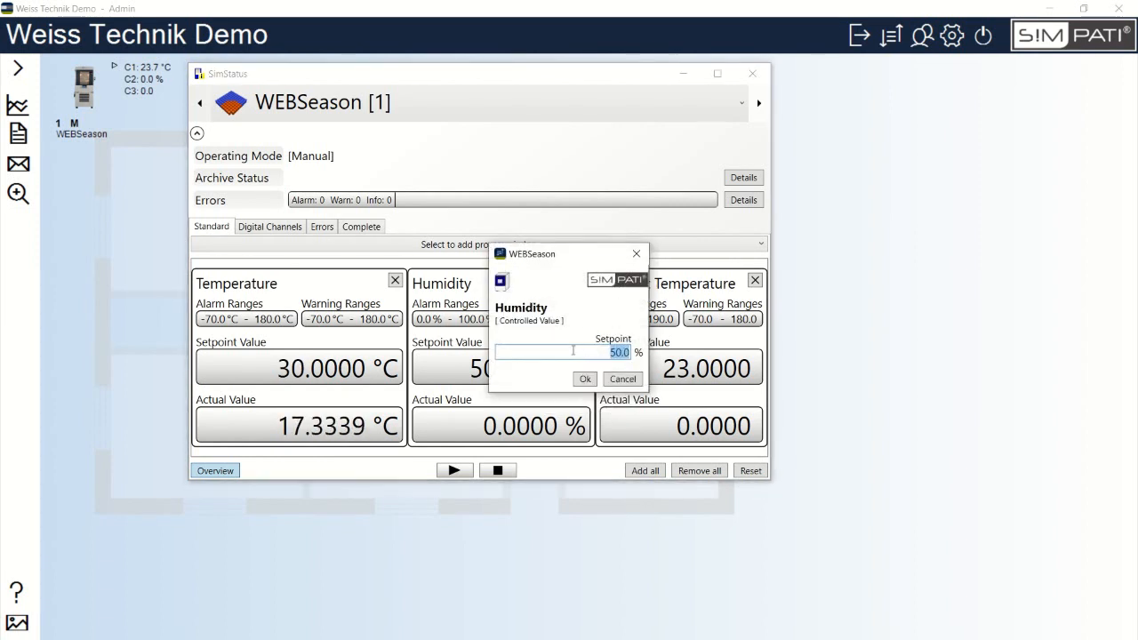
pyautogui.write('75.0')
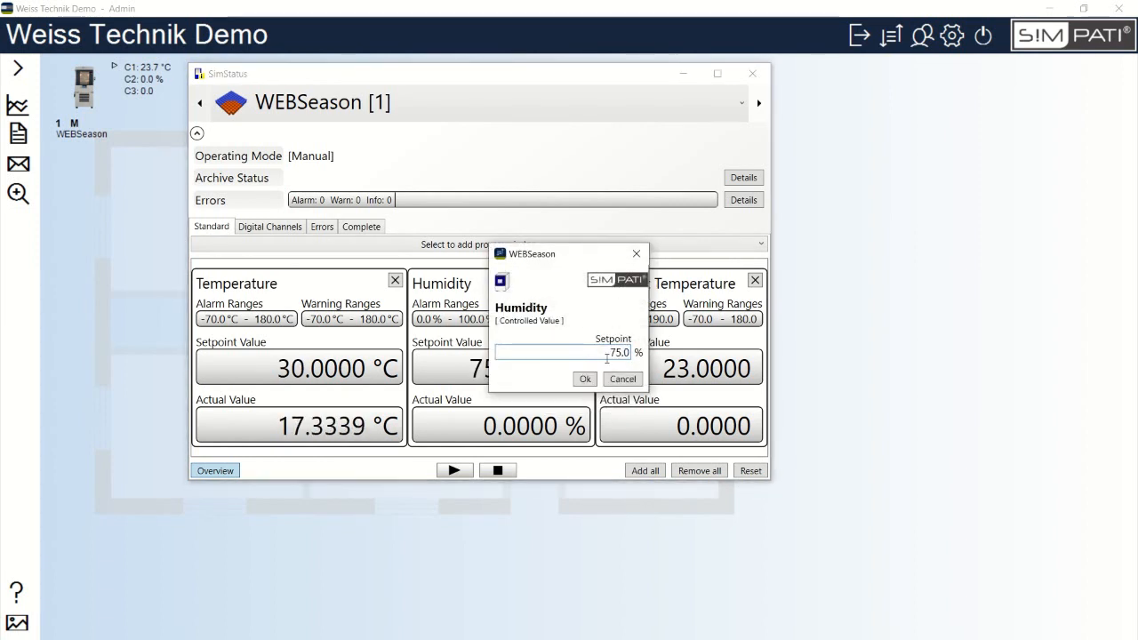
pyautogui.press('Return')
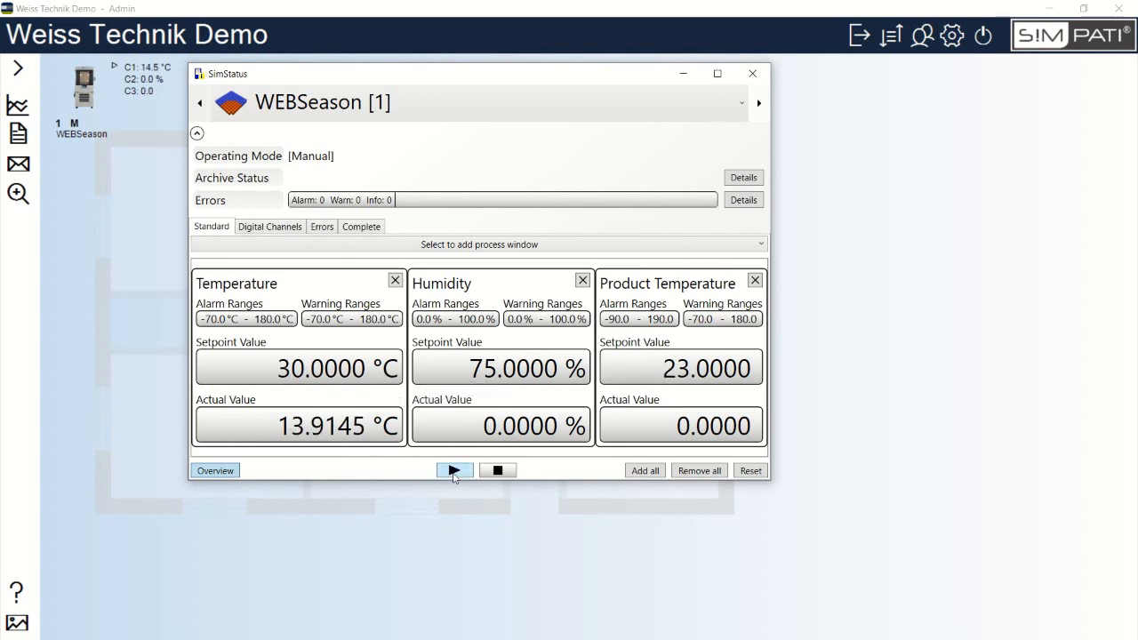
# Start the chamber in manual mode, confirming that the temperature limiter is adapted, and stop it again.
pyautogui.click(453, 471)
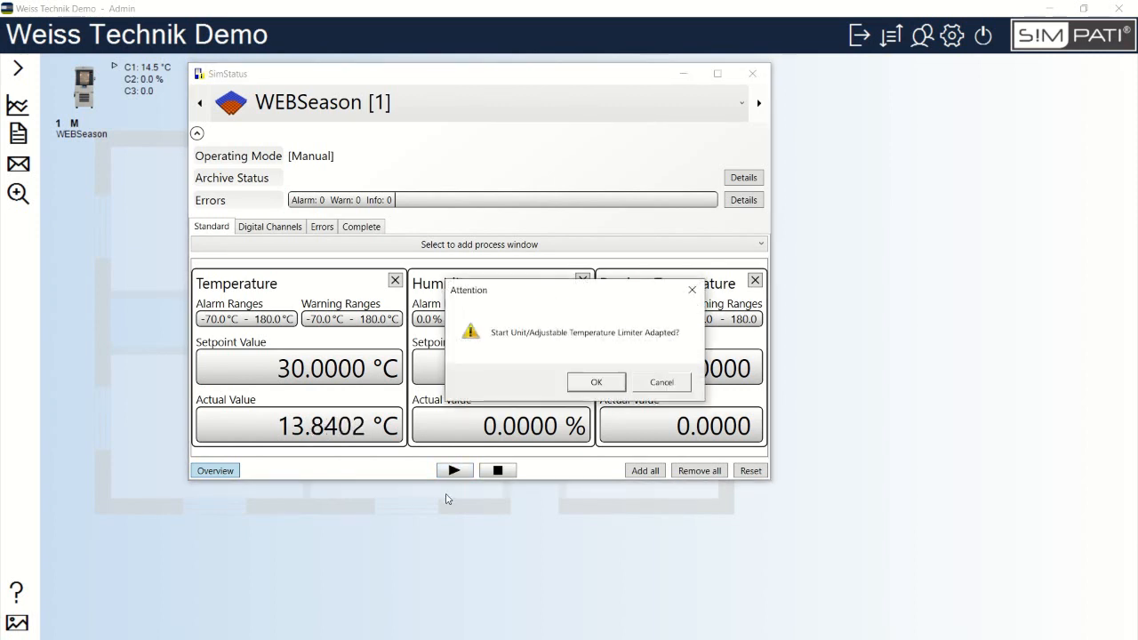
pyautogui.click(615, 388)
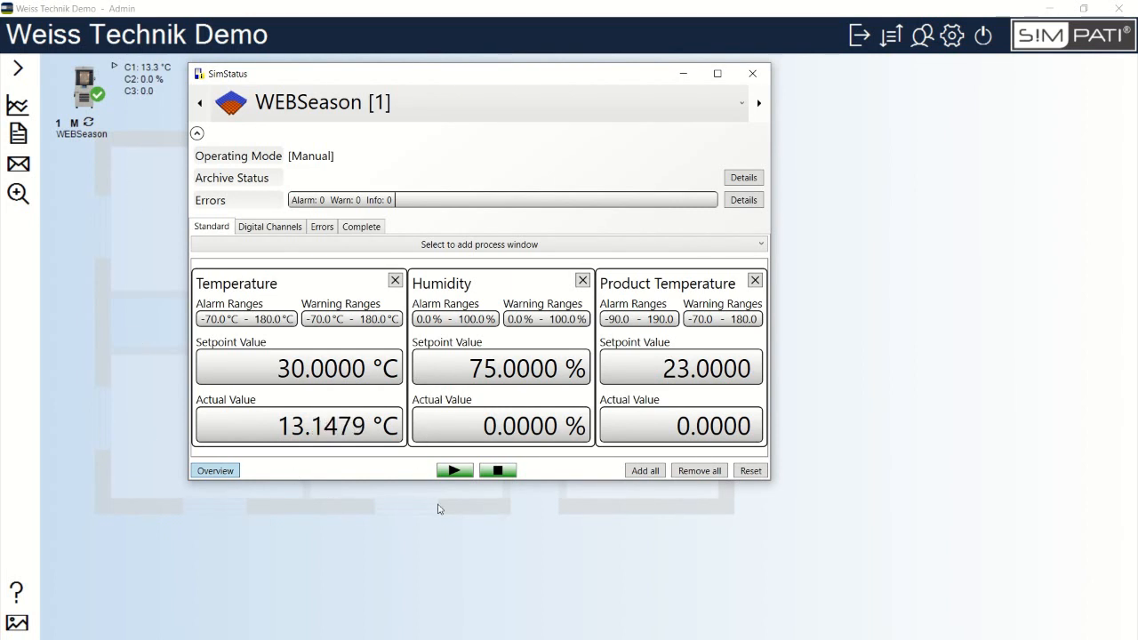
pyautogui.click(499, 471)
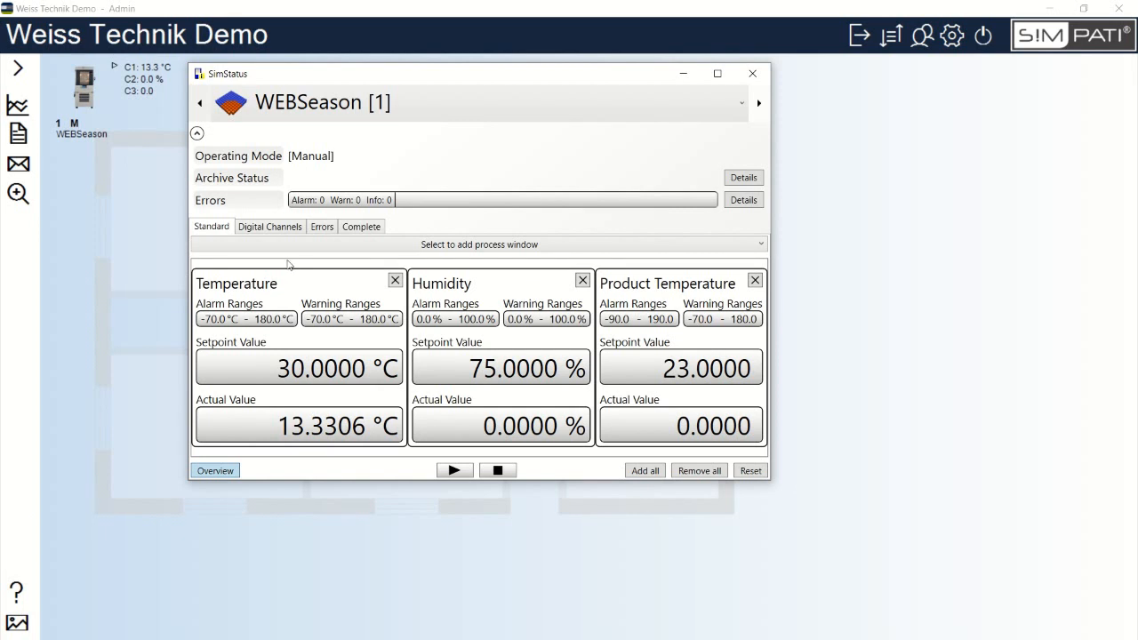
# Review the chamber's digital channels, errors and complete value list, return to the standard view and close the status window.
pyautogui.click(276, 232)
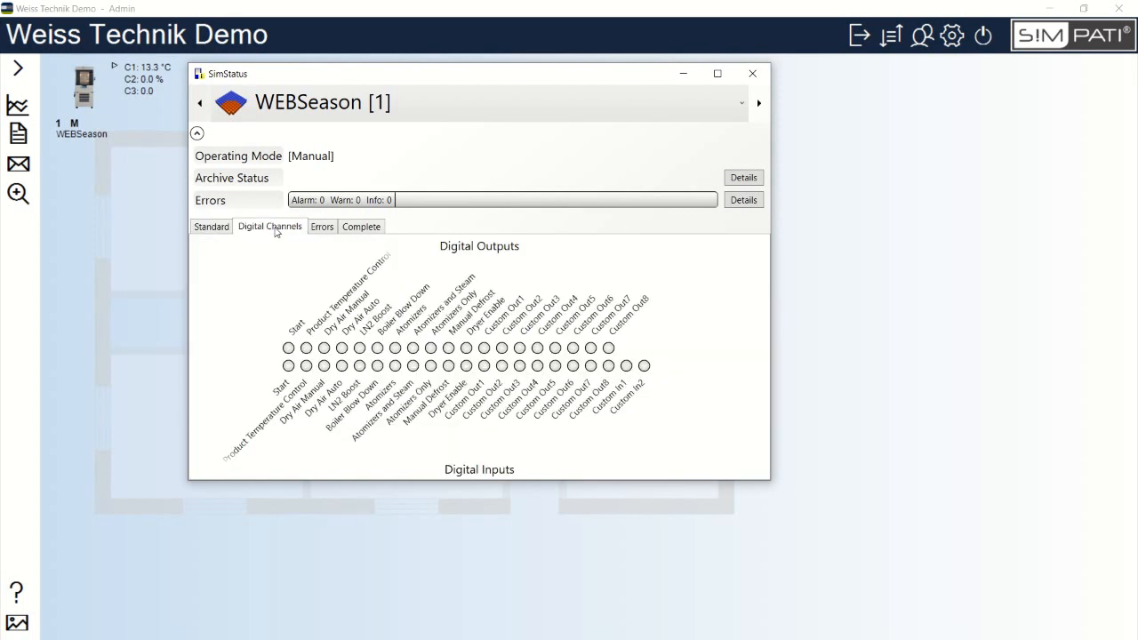
pyautogui.click(322, 229)
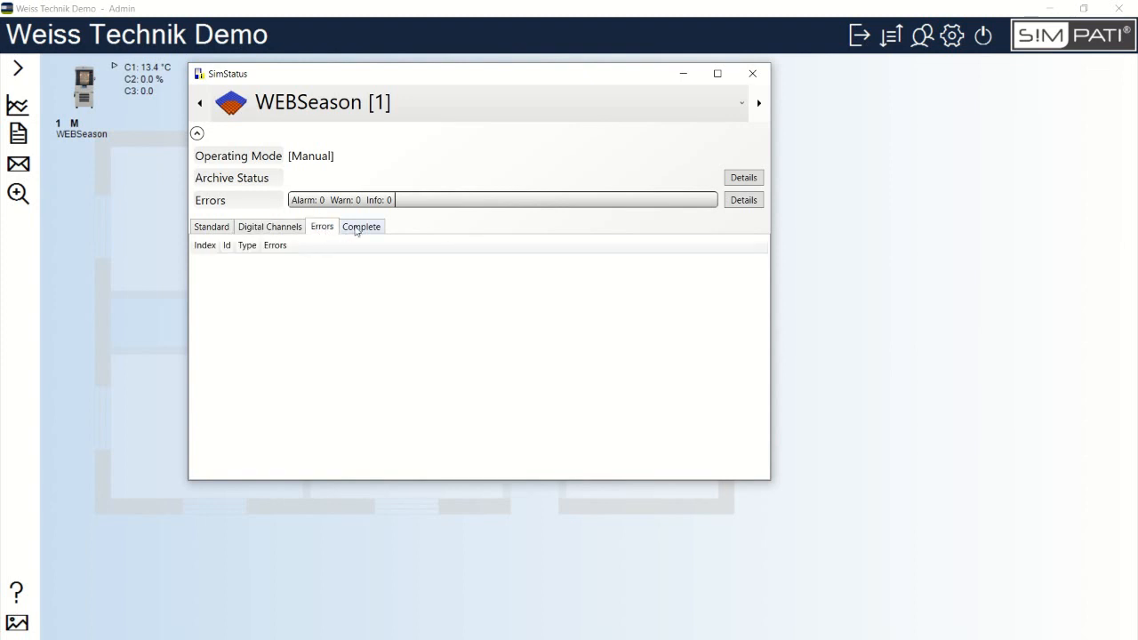
pyautogui.click(356, 230)
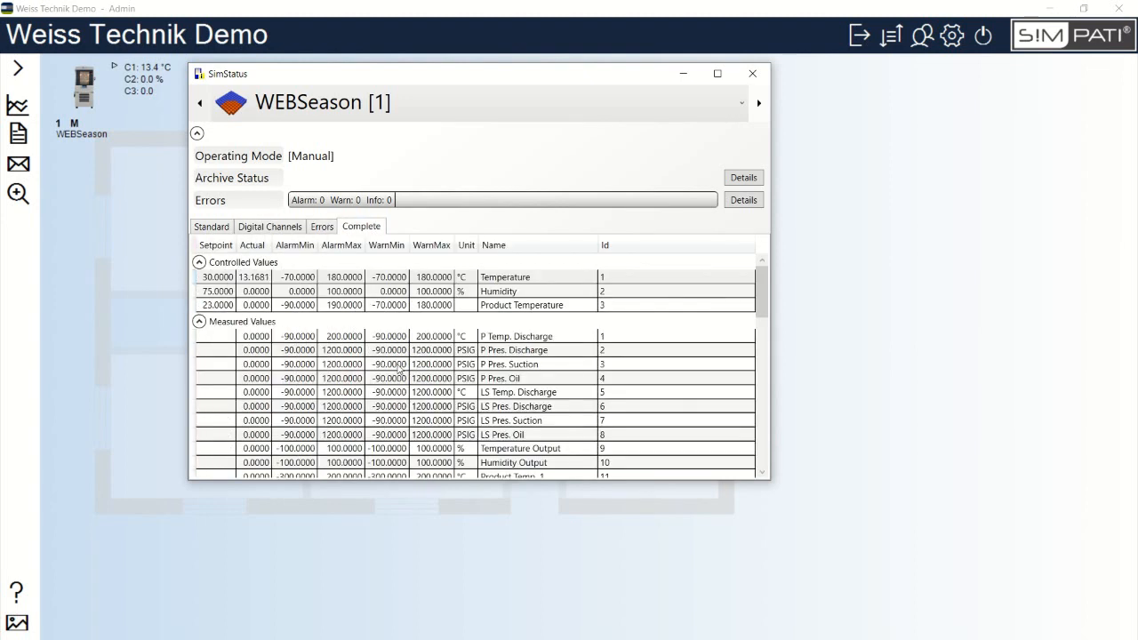
pyautogui.click(211, 229)
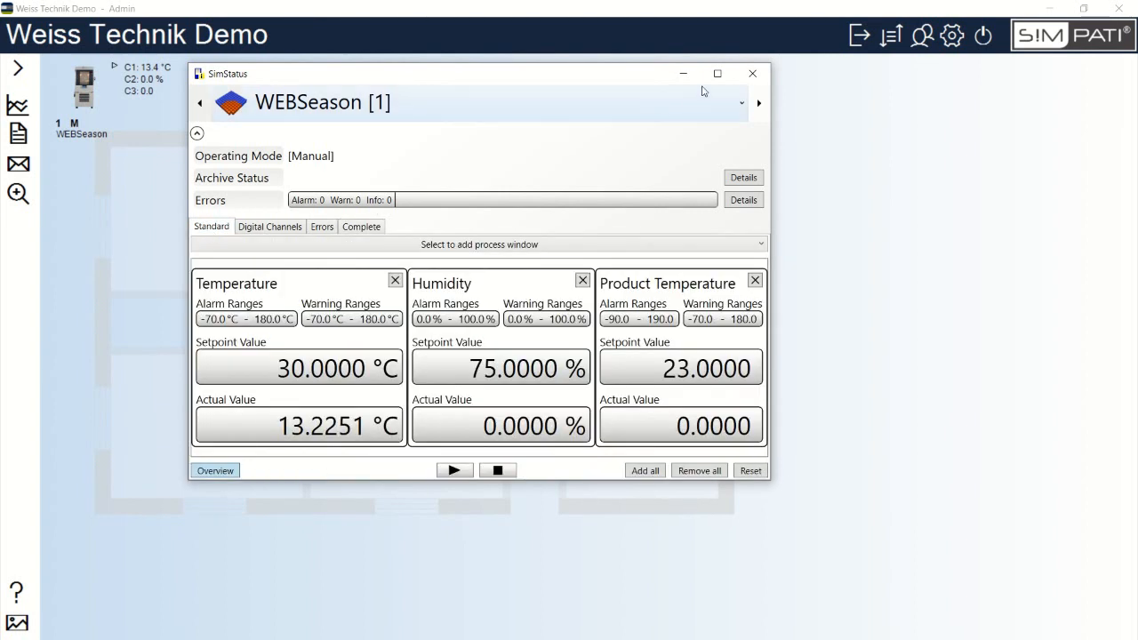
pyautogui.click(753, 75)
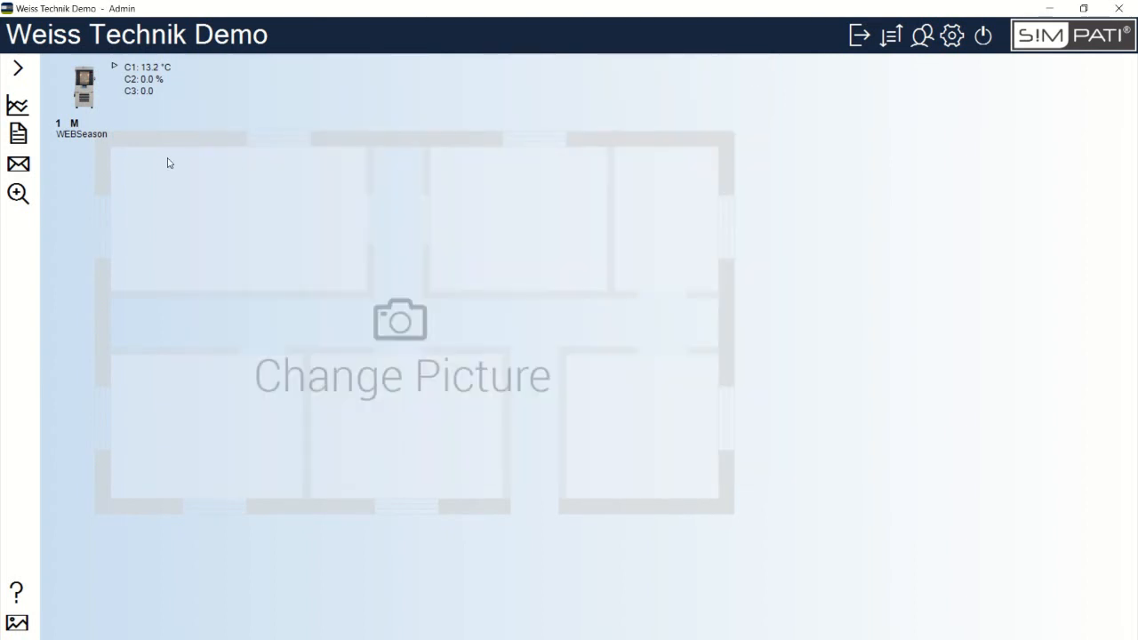
# Open the archiving settings of the WEBSeason chamber and review the filename and comment fields.
pyautogui.rightClick(84, 98)
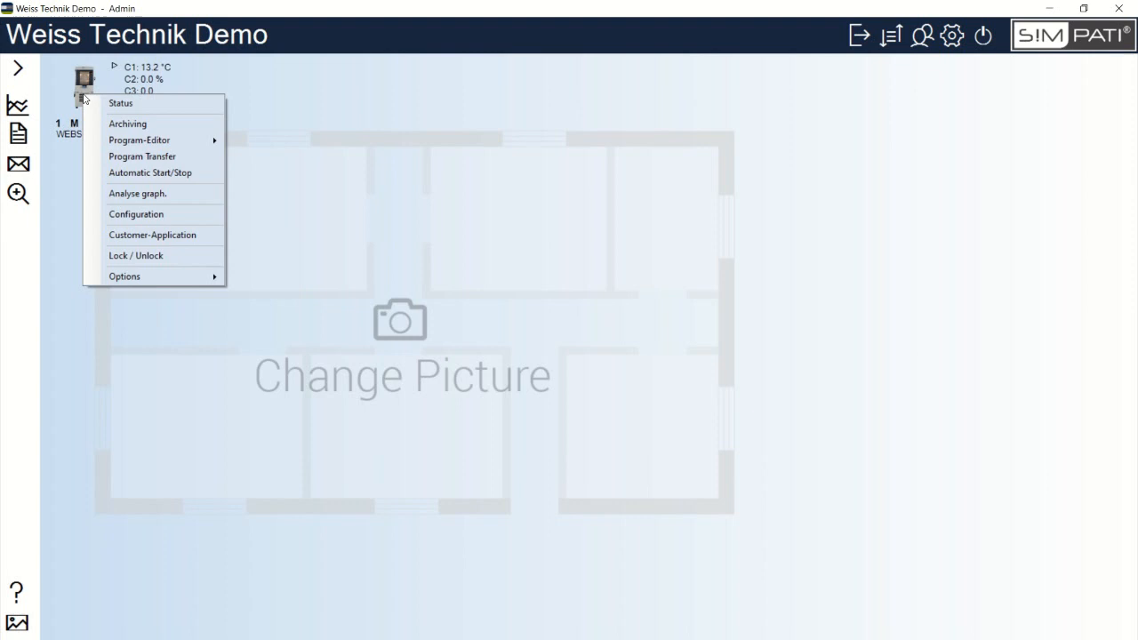
pyautogui.click(162, 130)
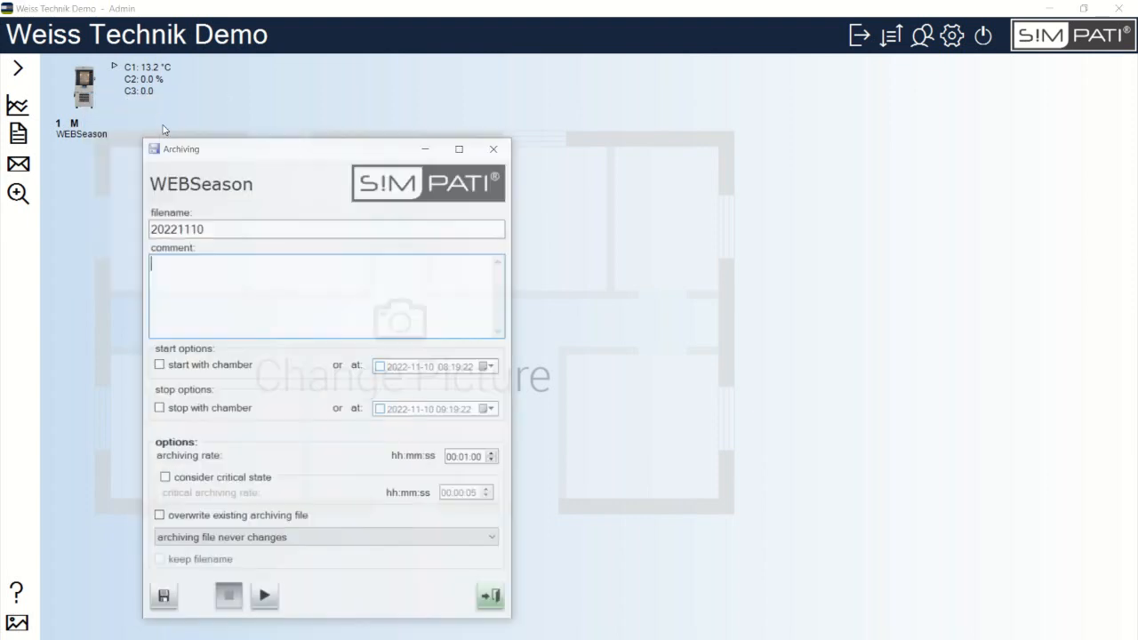
pyautogui.moveTo(255, 153); pyautogui.dragTo(318, 91)
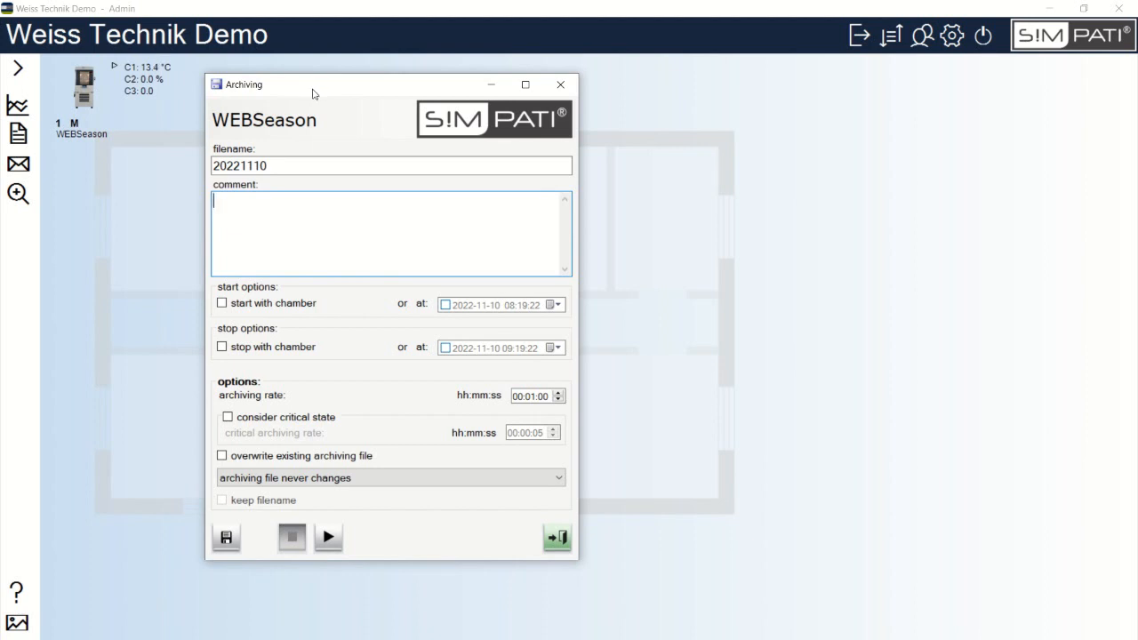
pyautogui.moveTo(275, 166); pyautogui.dragTo(215, 166)
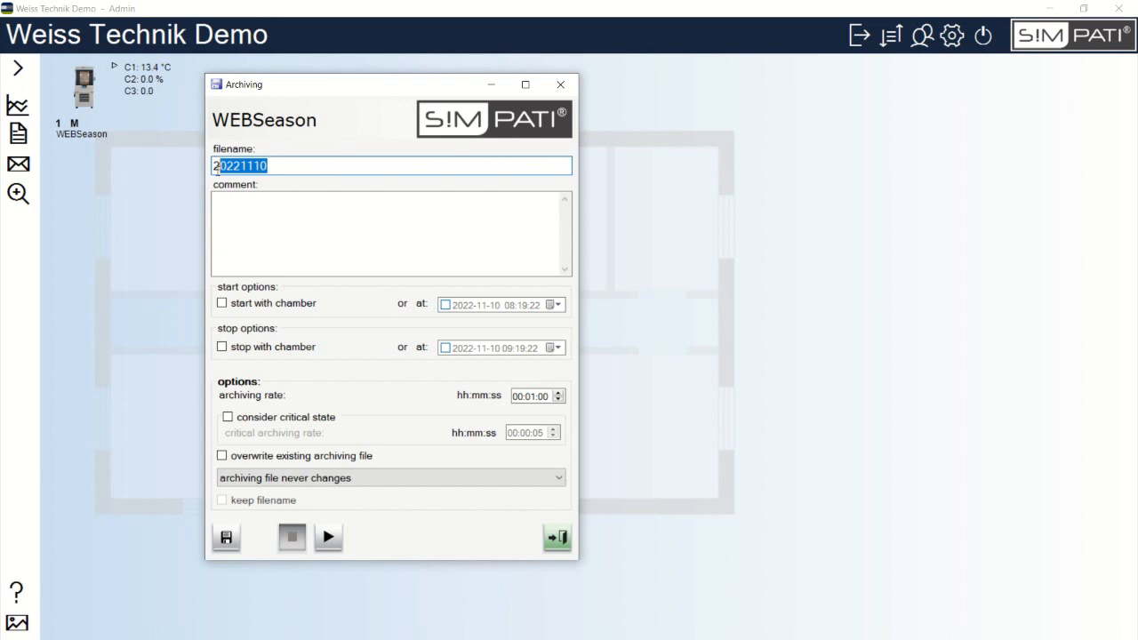
pyautogui.click(237, 198)
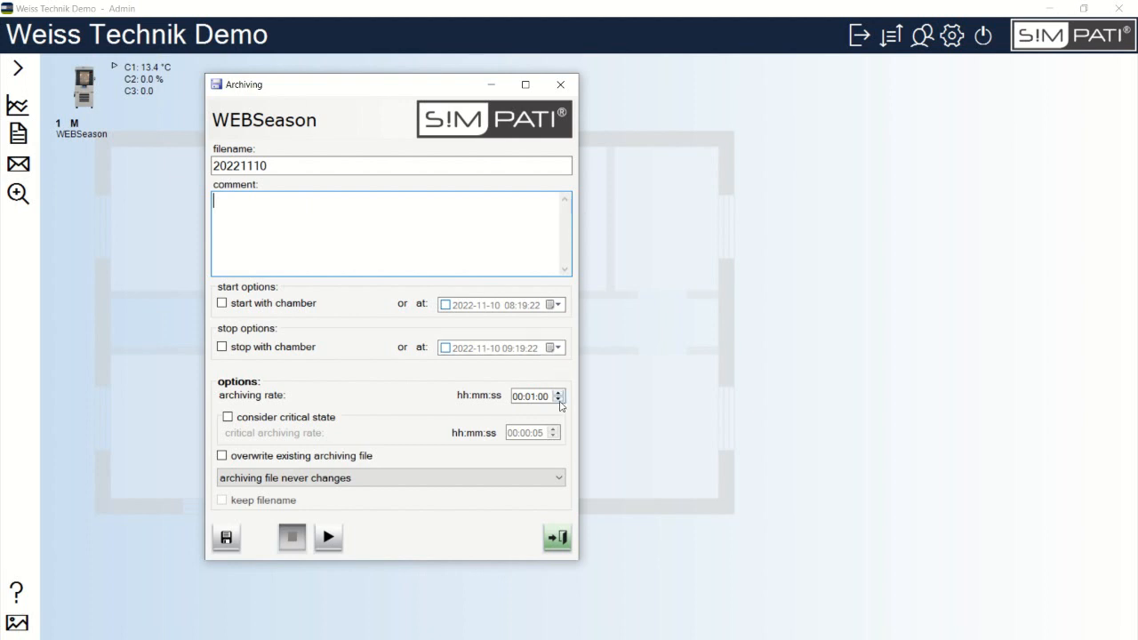
# Set the archiving rate to 00:00:10.
pyautogui.click(559, 401)
pyautogui.click(559, 393)
pyautogui.click(559, 393)
pyautogui.click(534, 397)
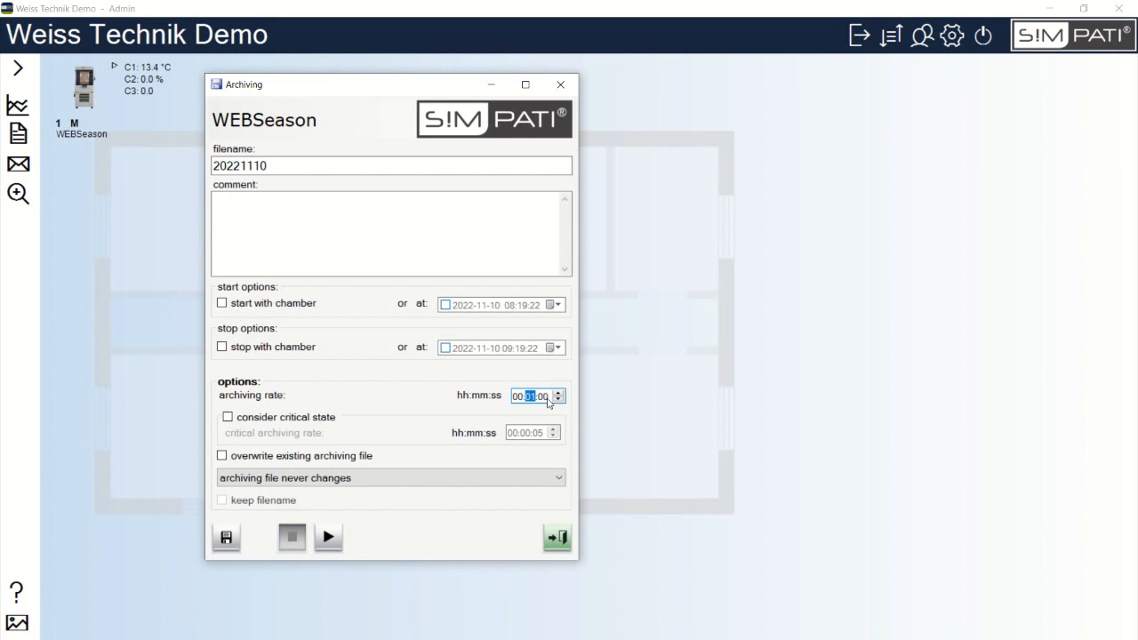
pyautogui.write('0')
pyautogui.click(547, 398)
pyautogui.click(535, 402)
# Start archiving to the file 20221110, stop the recording and close the archiving window.
pyautogui.click(328, 538)
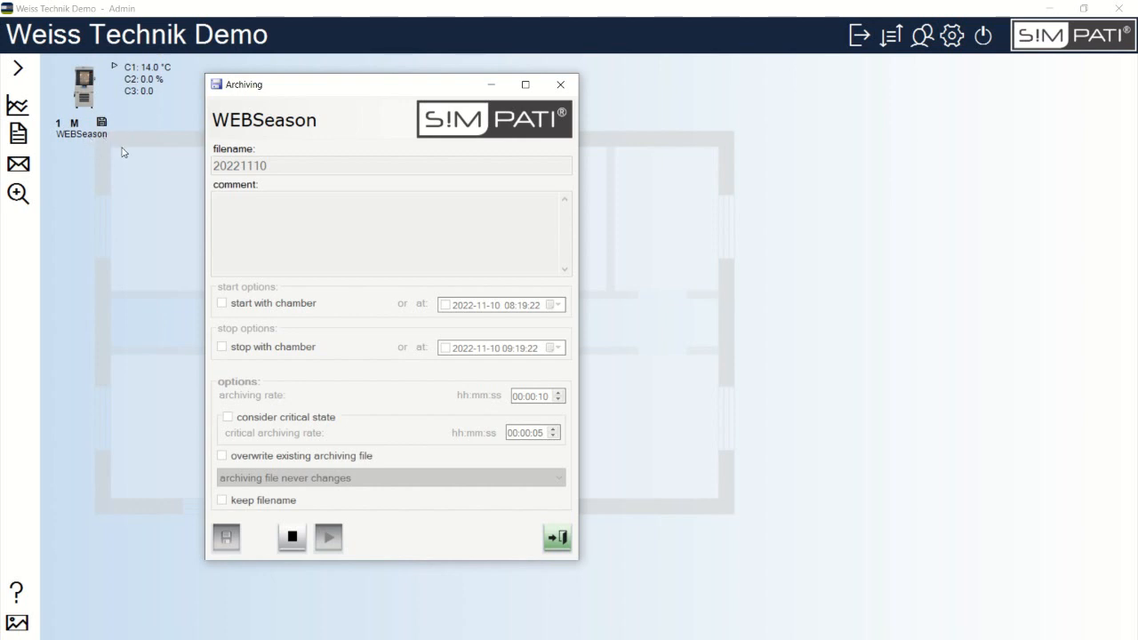
pyautogui.click(297, 538)
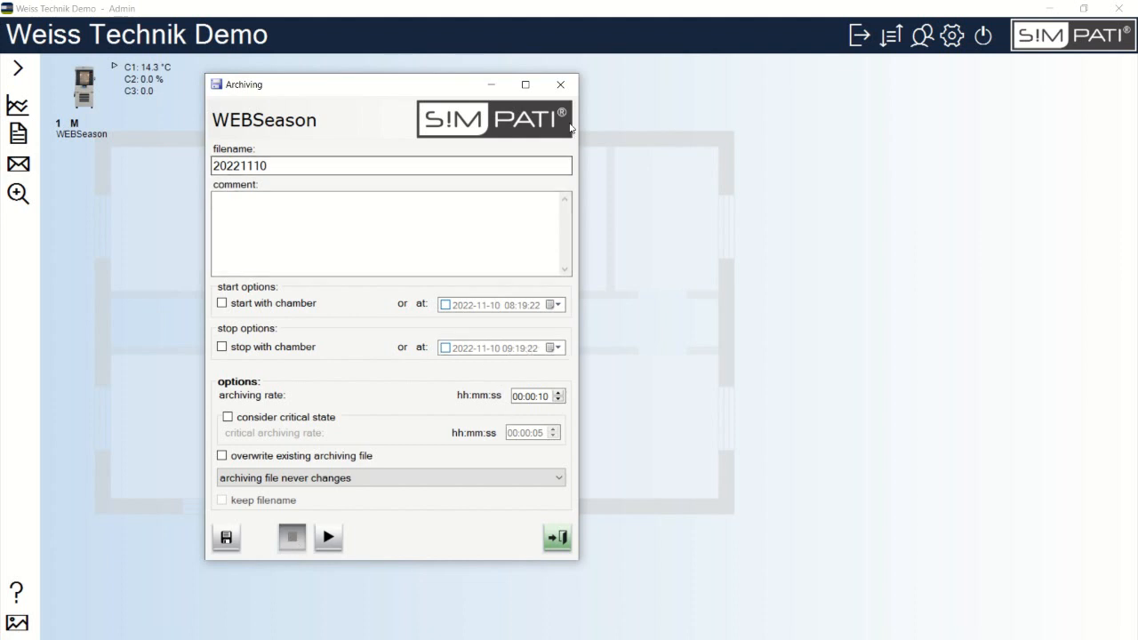
pyautogui.click(570, 92)
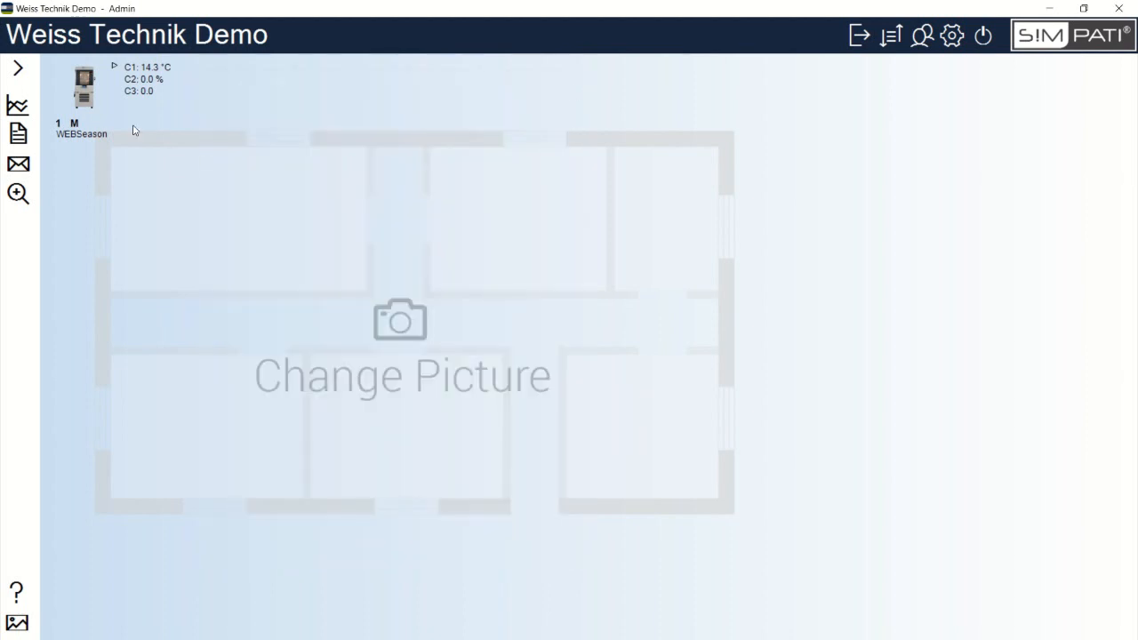
# Open the tabular program editor for the WEBSeason chamber and set the temperature of step 1 to 23 °C.
pyautogui.rightClick(80, 95)
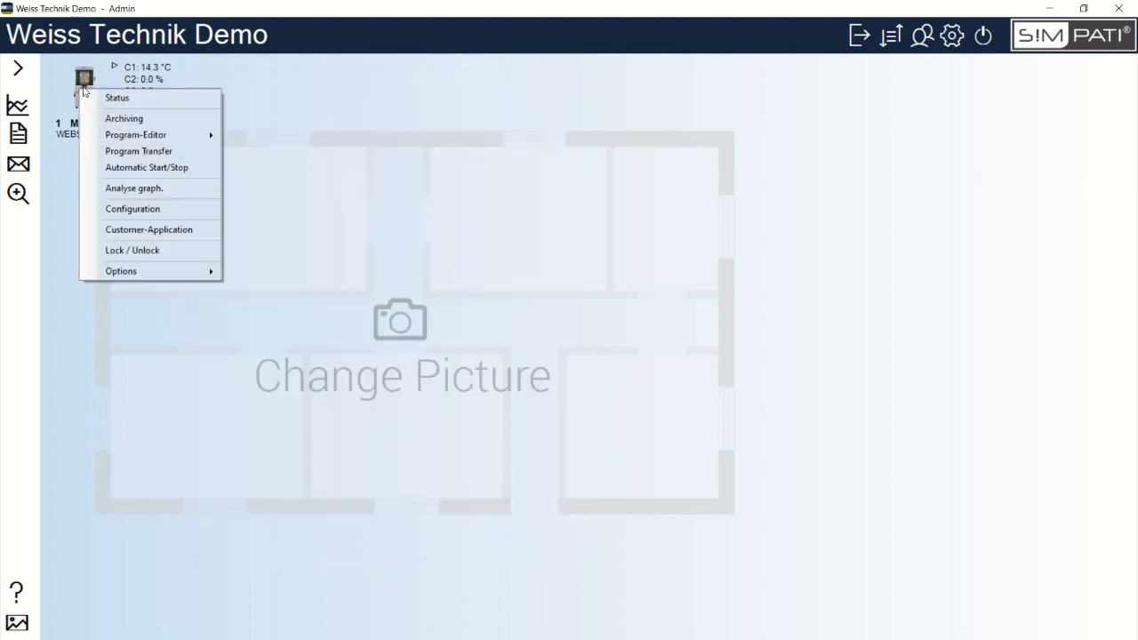
pyautogui.moveTo(189, 133)
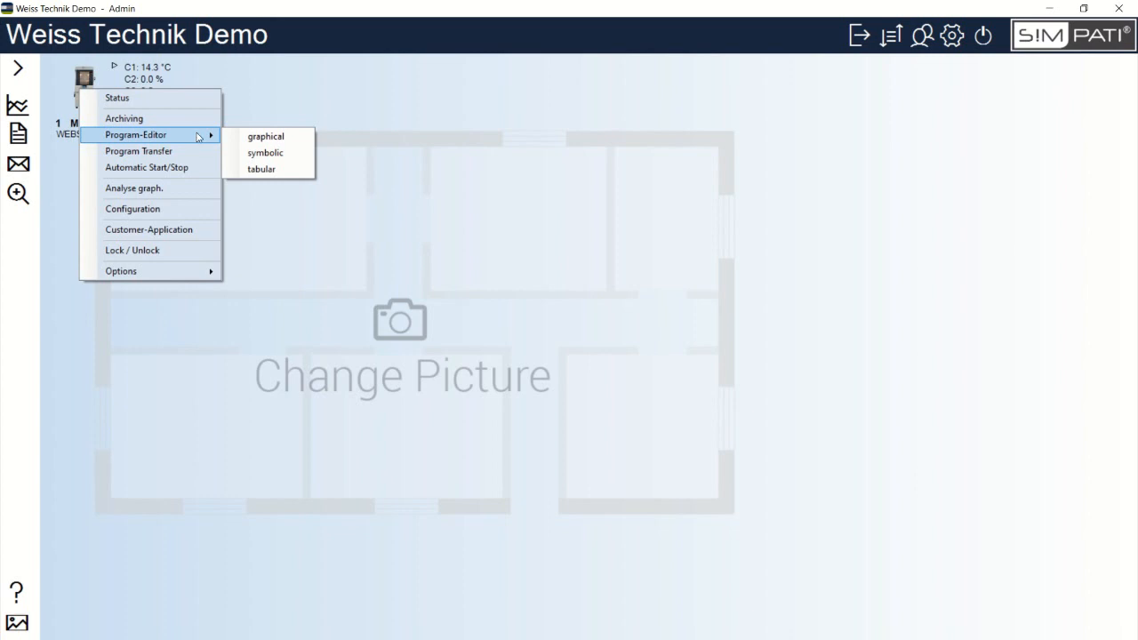
pyautogui.click(300, 170)
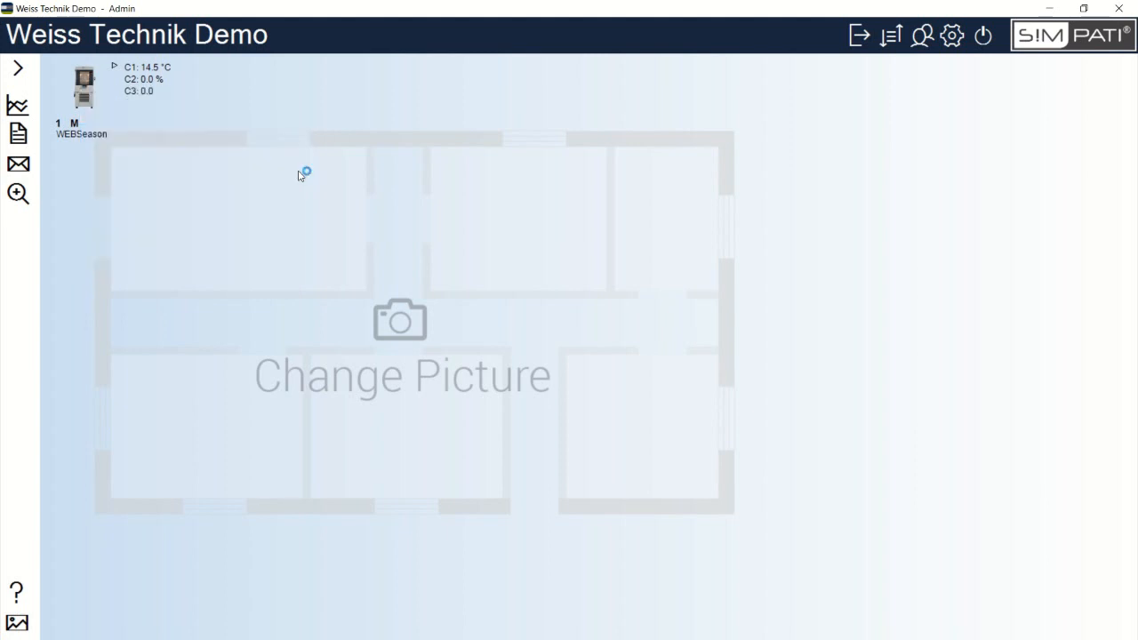
pyautogui.moveTo(310, 163); pyautogui.dragTo(354, 80)
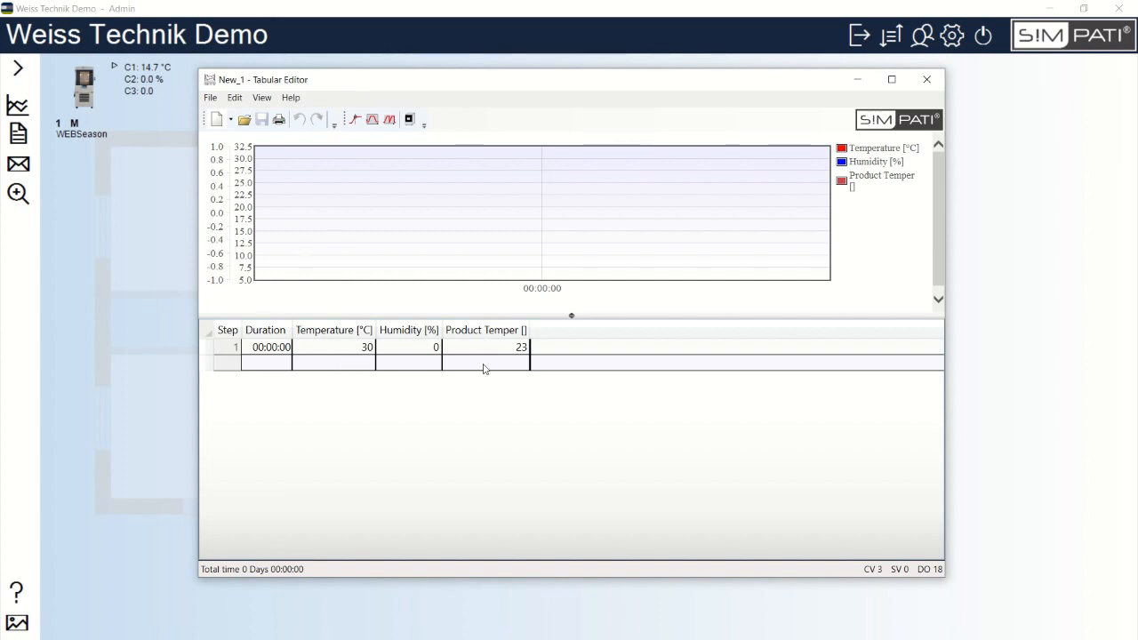
pyautogui.click(370, 347)
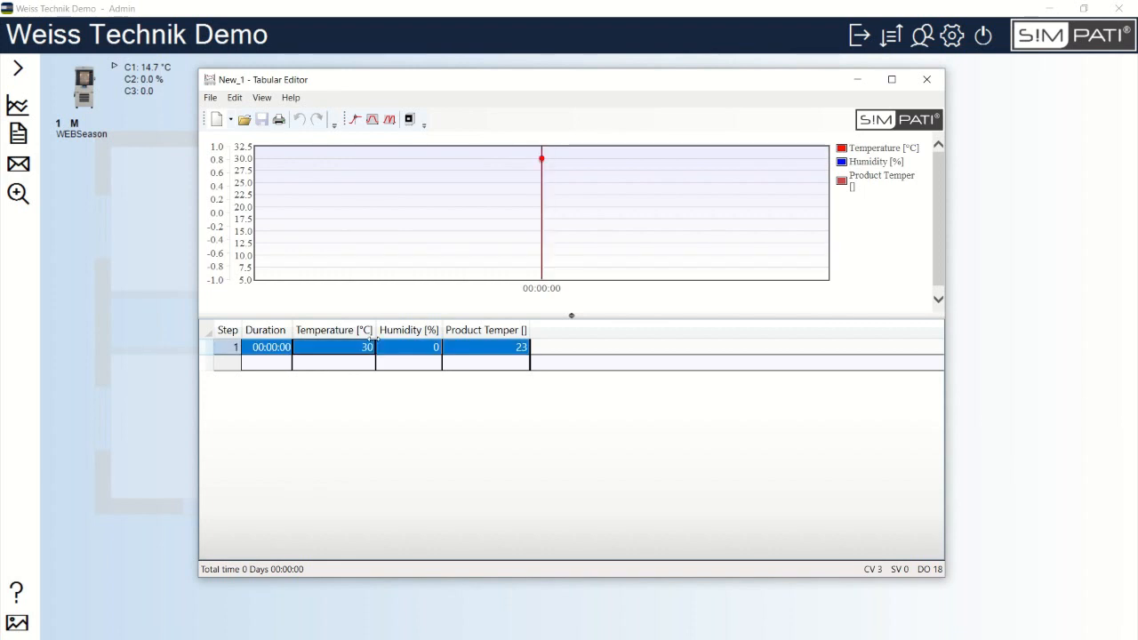
pyautogui.write('23')
pyautogui.click(388, 362)
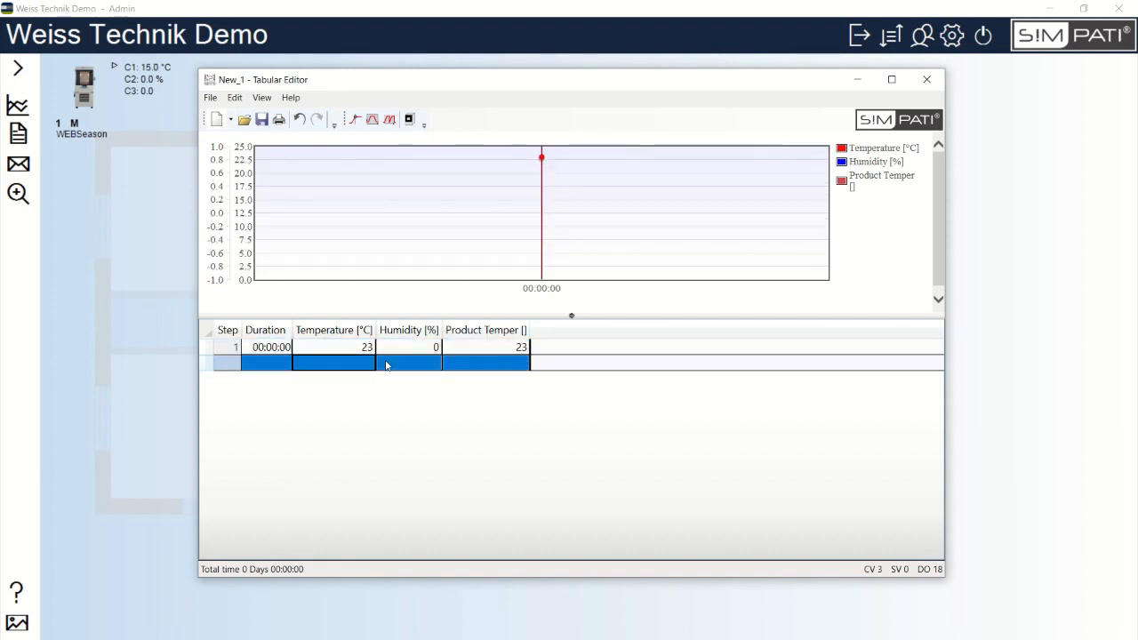
# Add a second program step with a duration of 1:00:00.
pyautogui.click(266, 368)
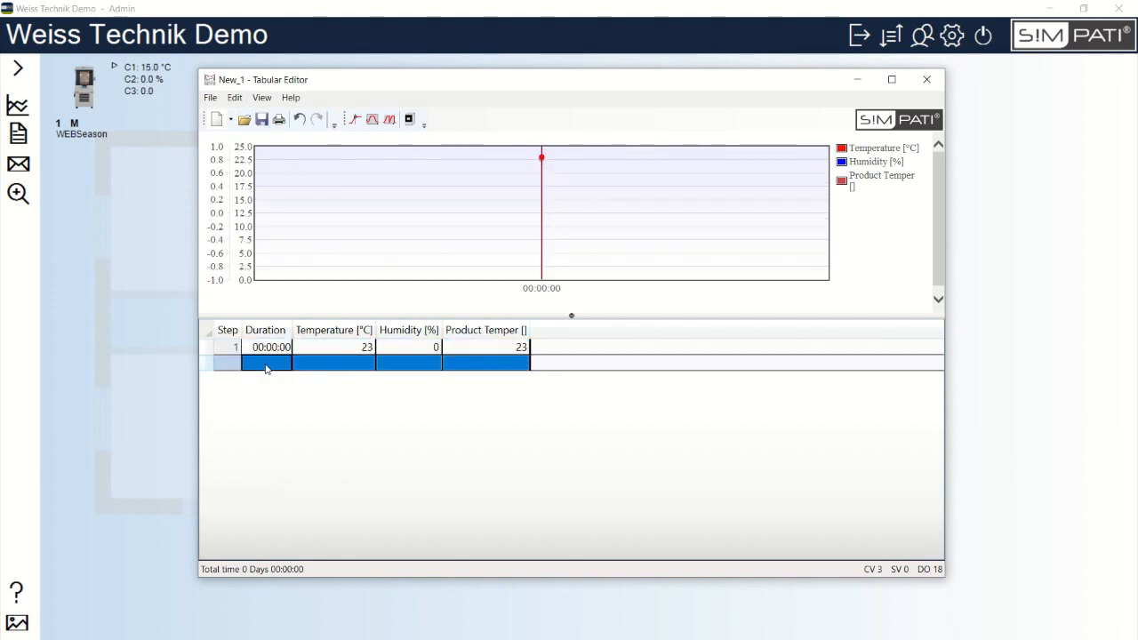
pyautogui.write('1:00:00')
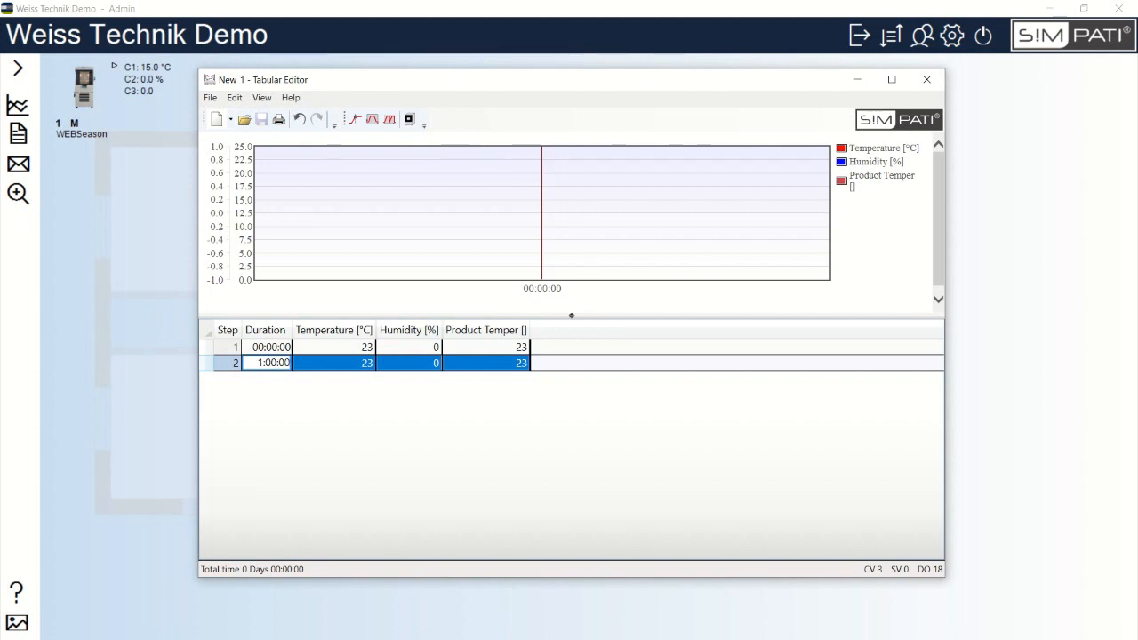
pyautogui.click(367, 365)
pyautogui.click(415, 365)
pyautogui.click(507, 368)
pyautogui.click(314, 368)
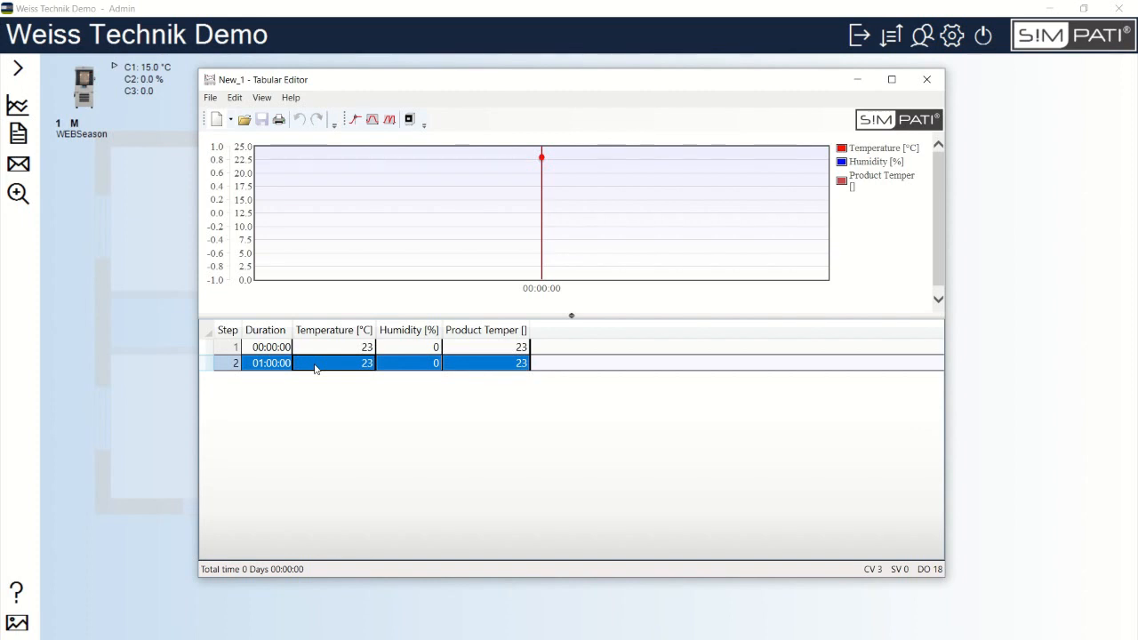
# Add program step 3 with duration 0:00:00, temperature 85 °C, humidity 85 % and product temperature 85.
pyautogui.press('Down')
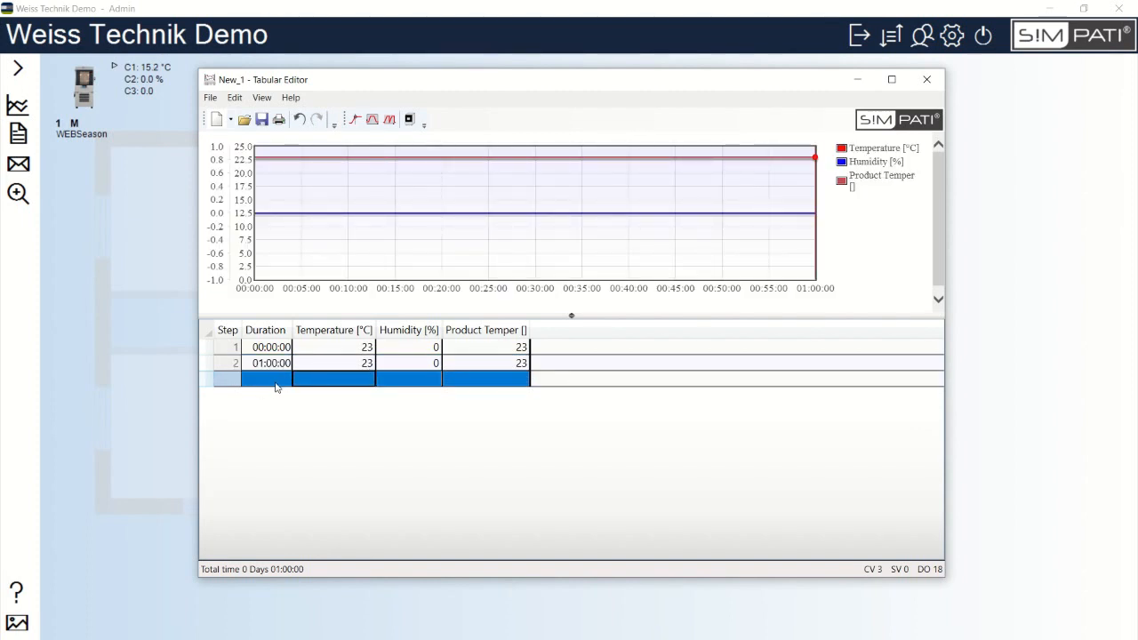
pyautogui.click(277, 382)
pyautogui.write('0:00:00')
pyautogui.press('Tab')
pyautogui.write('85')
pyautogui.press('Tab')
pyautogui.write('85')
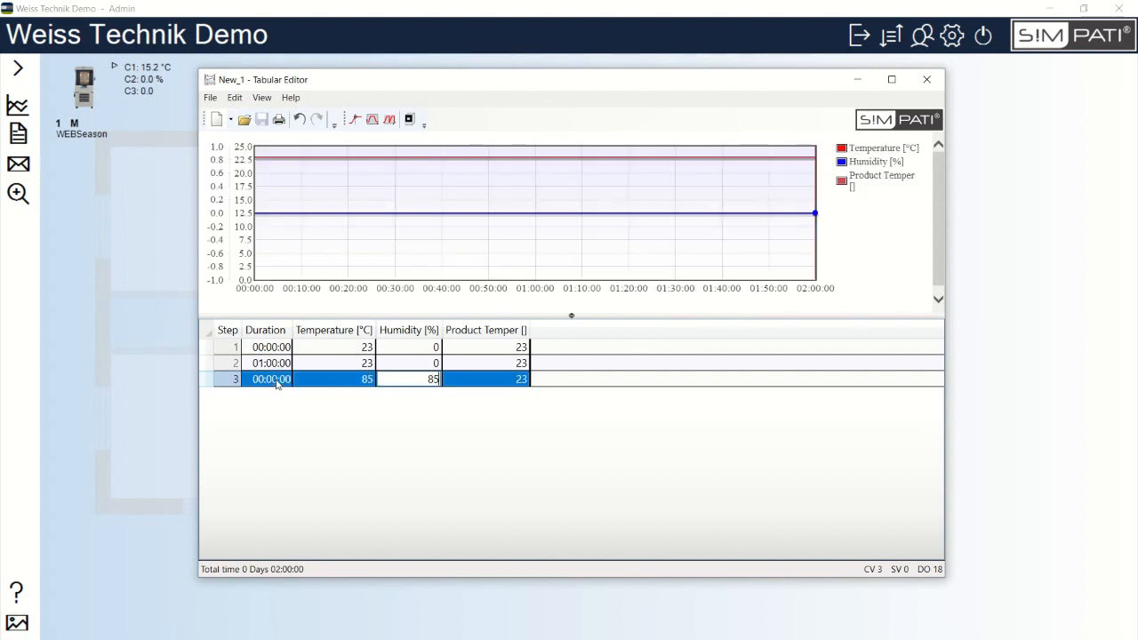
pyautogui.press('Tab')
pyautogui.write('85')
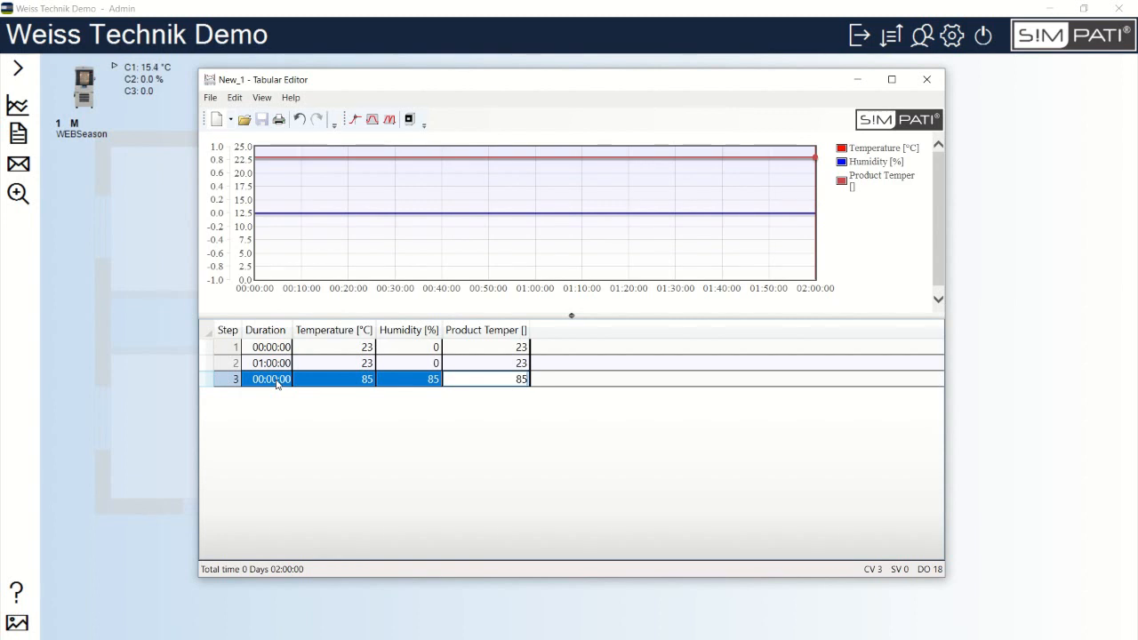
pyautogui.click(318, 367)
pyautogui.click(327, 380)
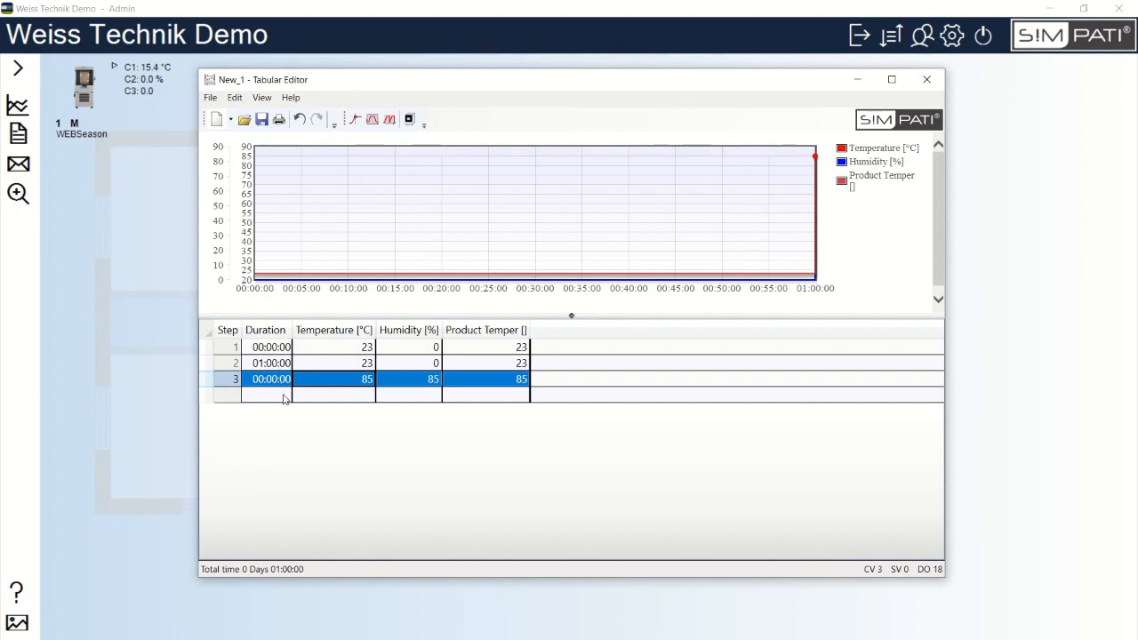
# Add program step 4 with a duration of 6:00:00, keeping temperature, humidity and product temperature at 85.
pyautogui.click(289, 397)
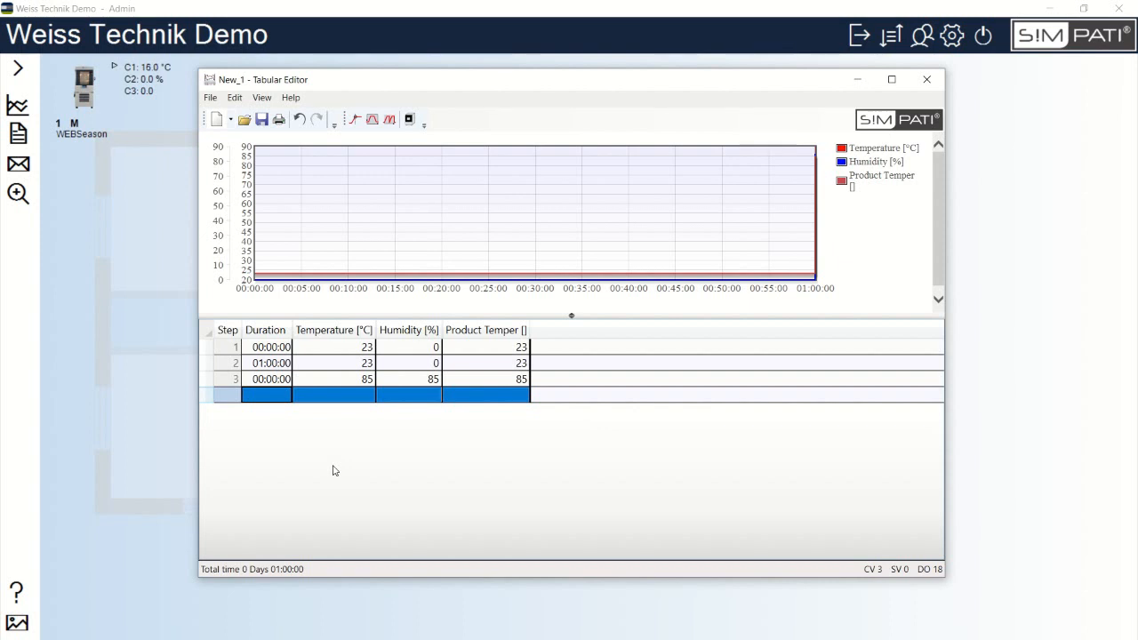
pyautogui.write('6')
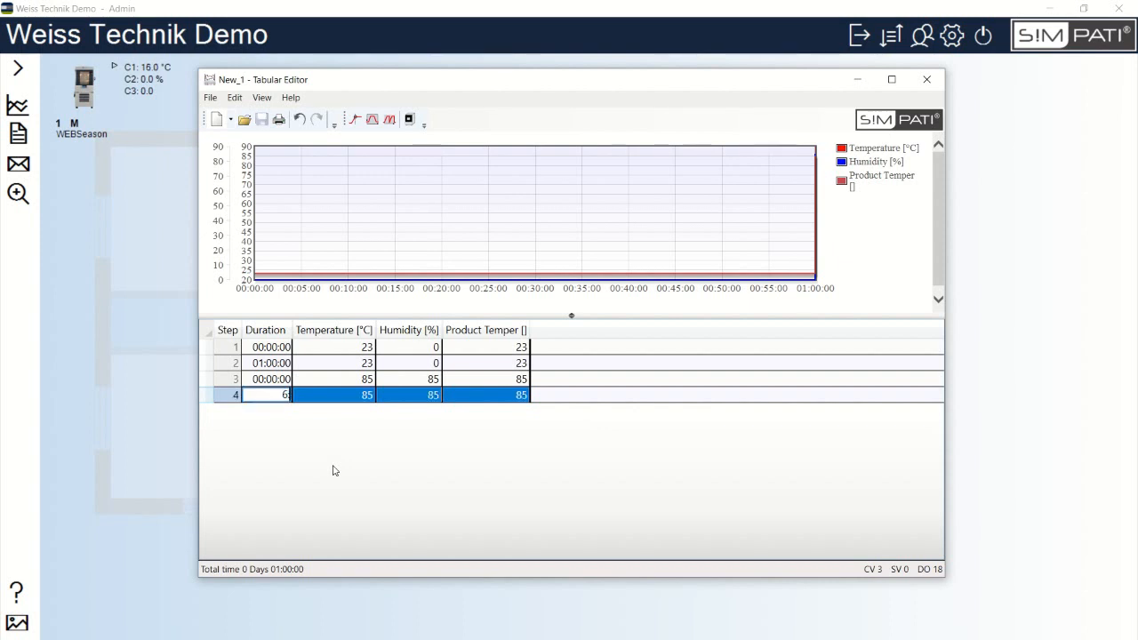
pyautogui.write(':00:00')
pyautogui.press('Tab')
pyautogui.press('Tab')
pyautogui.press('Tab')
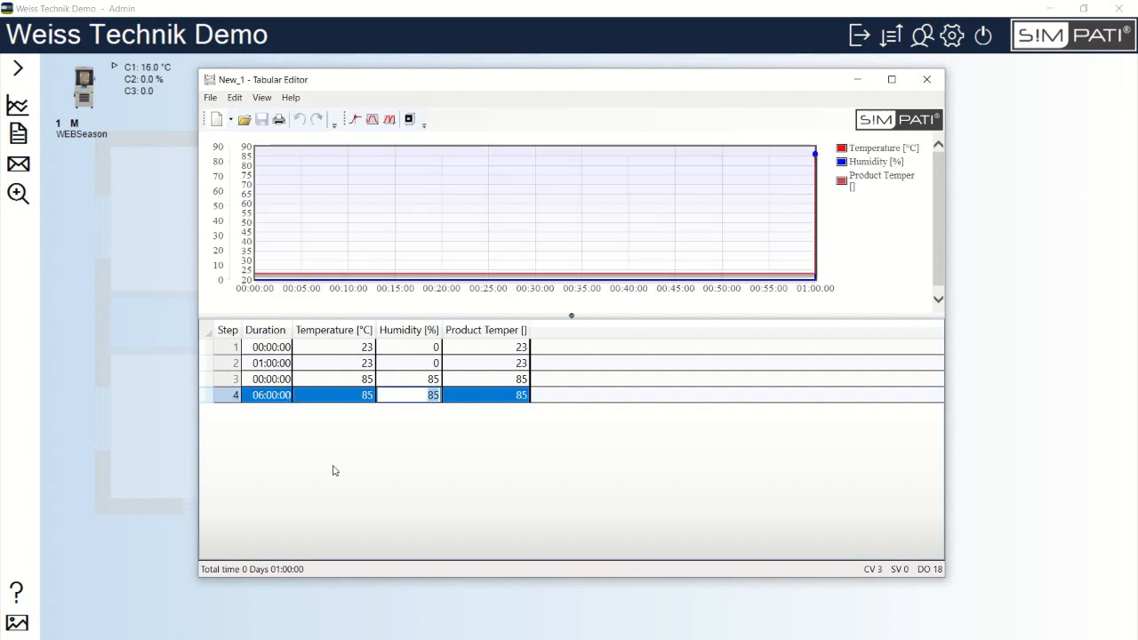
pyautogui.press('Return')
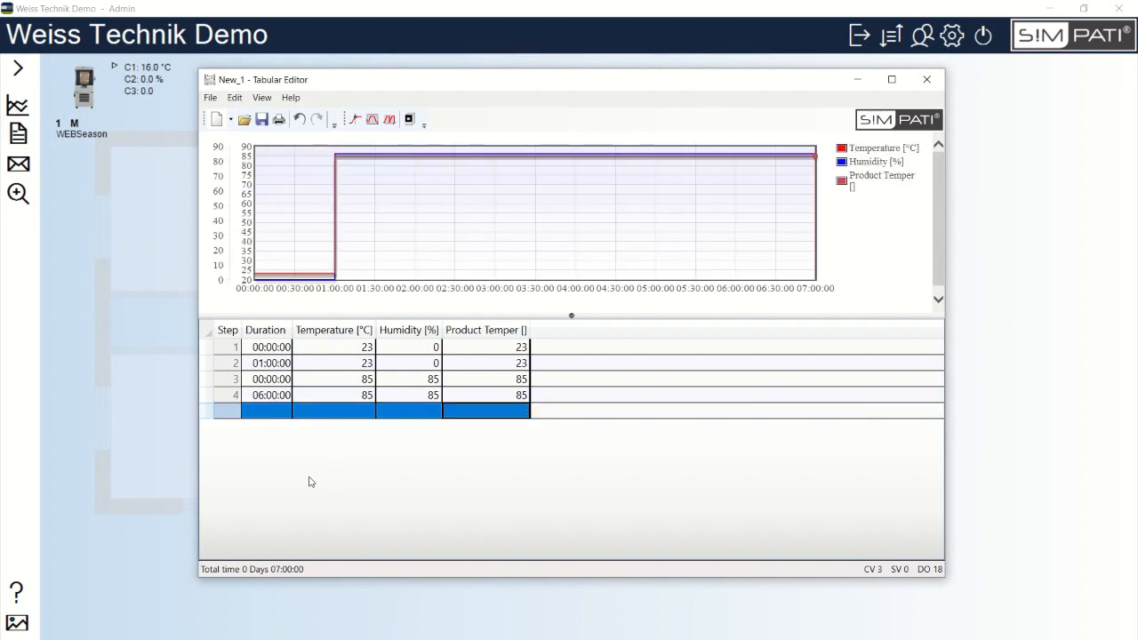
# Add program step 5 with duration 0:00:00, temperature 23 °C, humidity 0 % and product temperature 23.
pyautogui.click(276, 416)
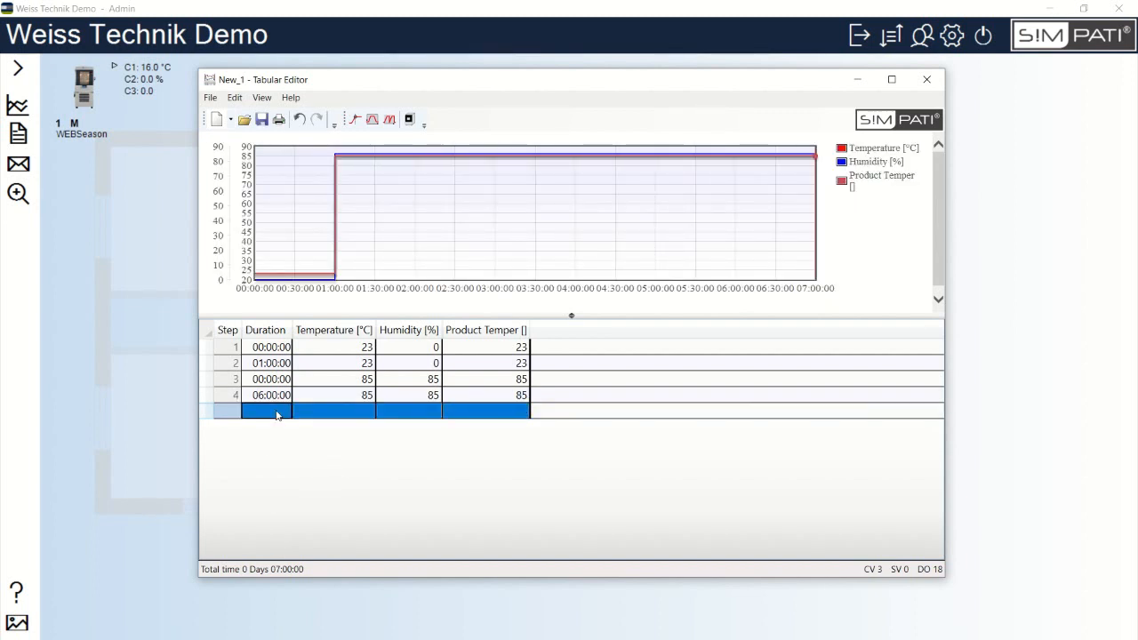
pyautogui.write('0:00:00')
pyautogui.press('Tab')
pyautogui.write('23')
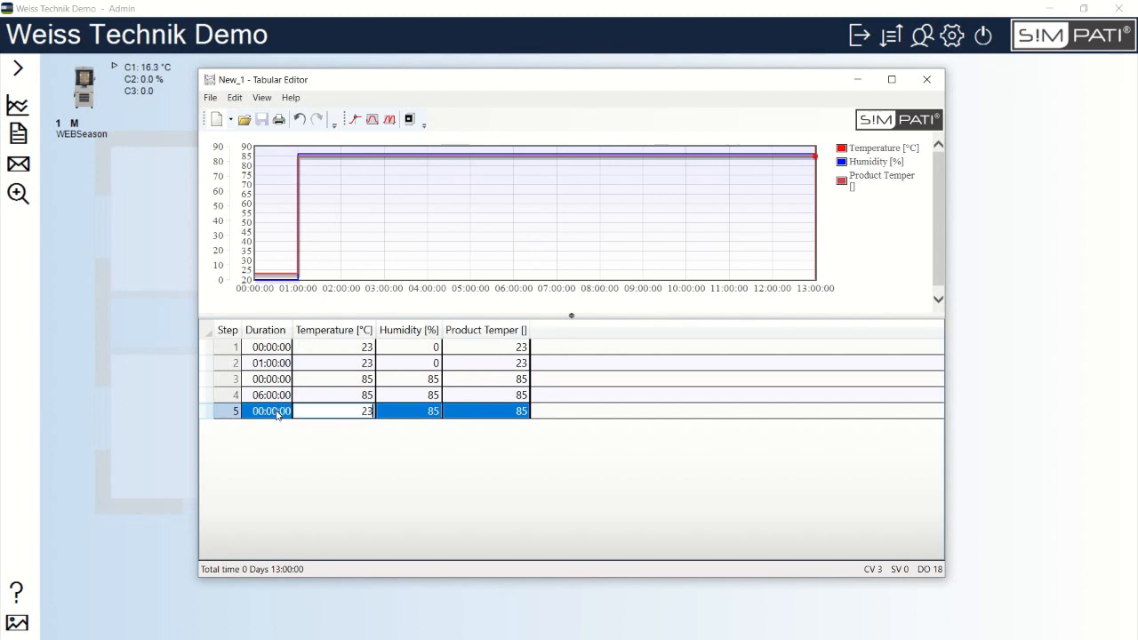
pyautogui.press('Tab')
pyautogui.write('0')
pyautogui.press('Tab')
pyautogui.write('23')
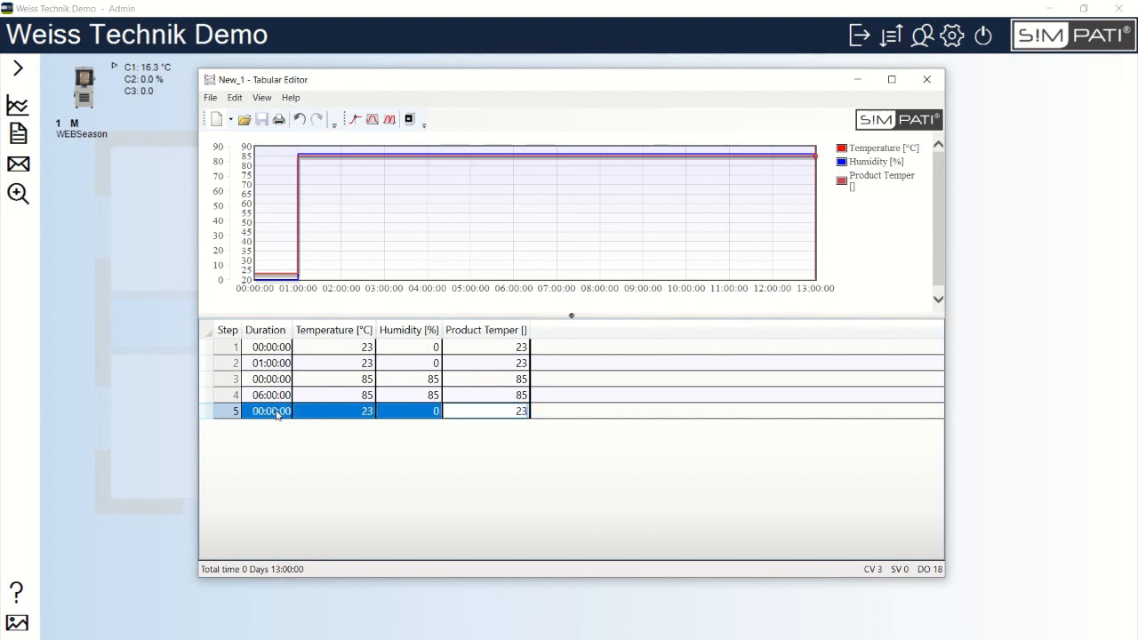
pyautogui.press('Tab')
# Add program step 6 with a duration of 2:00:00, keeping 23 °C, 0 % humidity and product temperature 23.
pyautogui.click(278, 424)
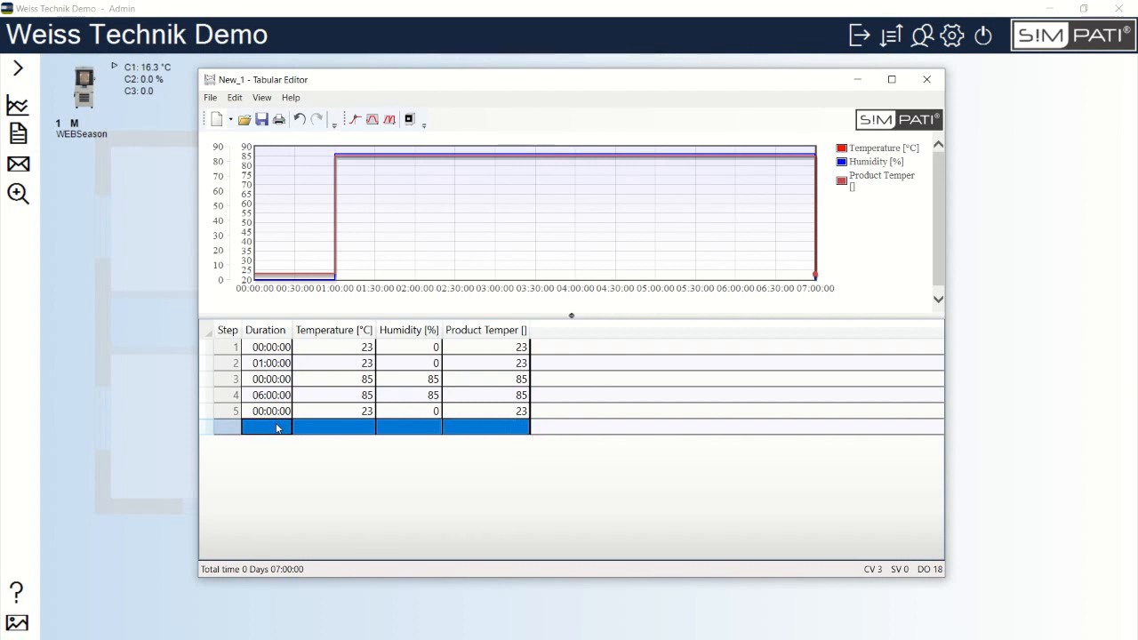
pyautogui.write('2:00:00')
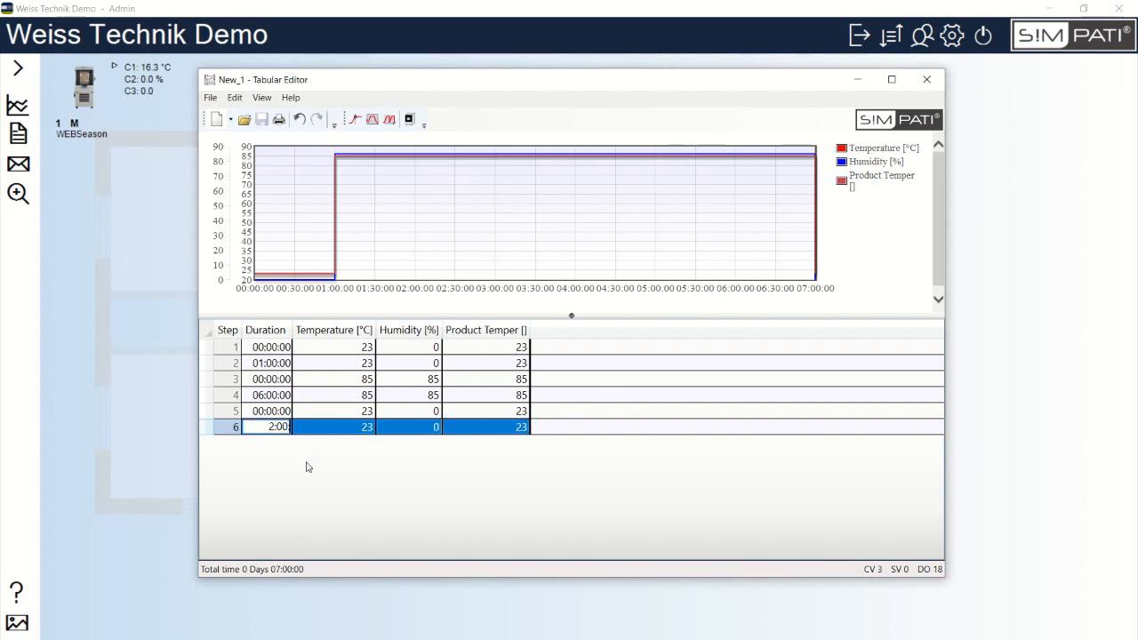
pyautogui.press('Tab')
pyautogui.press('Tab')
pyautogui.press('Tab')
pyautogui.press('Tab')
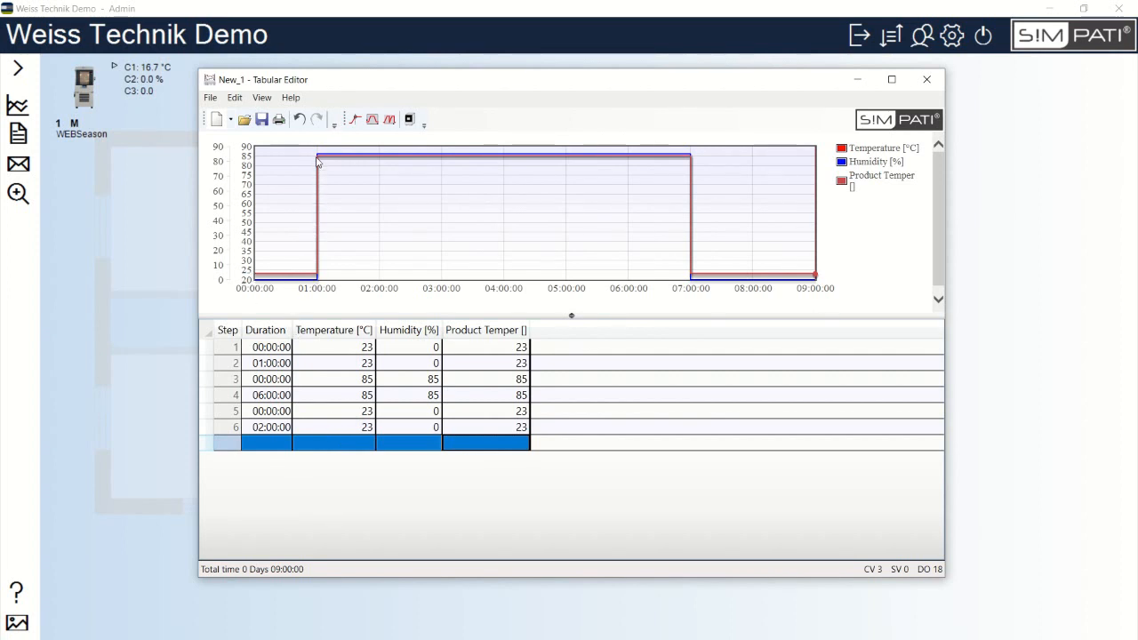
pyautogui.moveTo(457, 159); pyautogui.dragTo(538, 159)
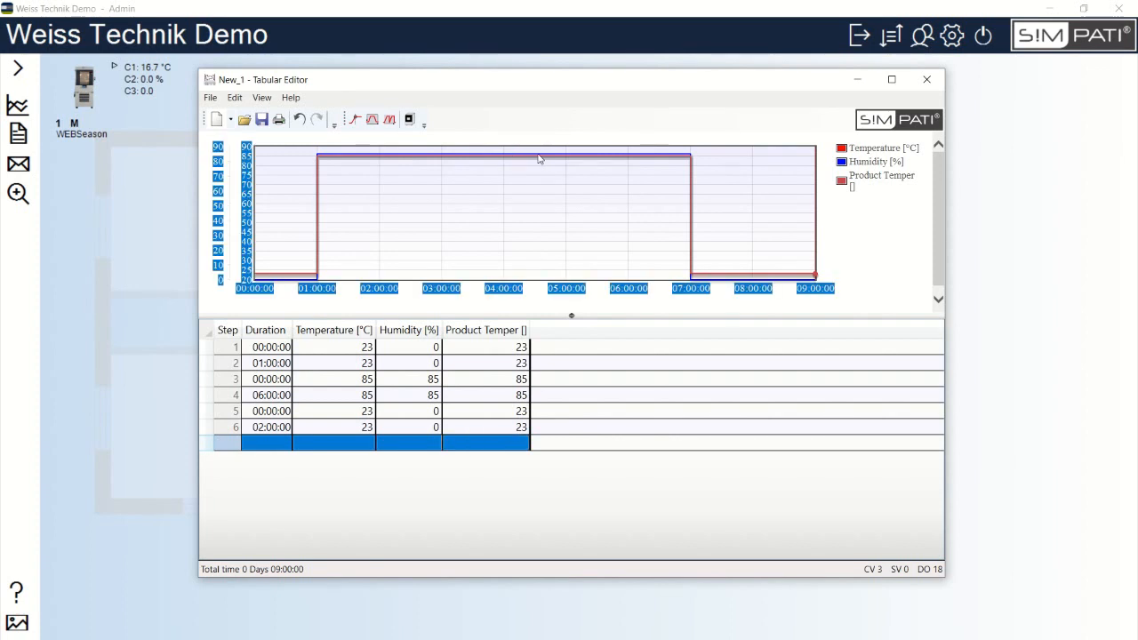
pyautogui.click(704, 164)
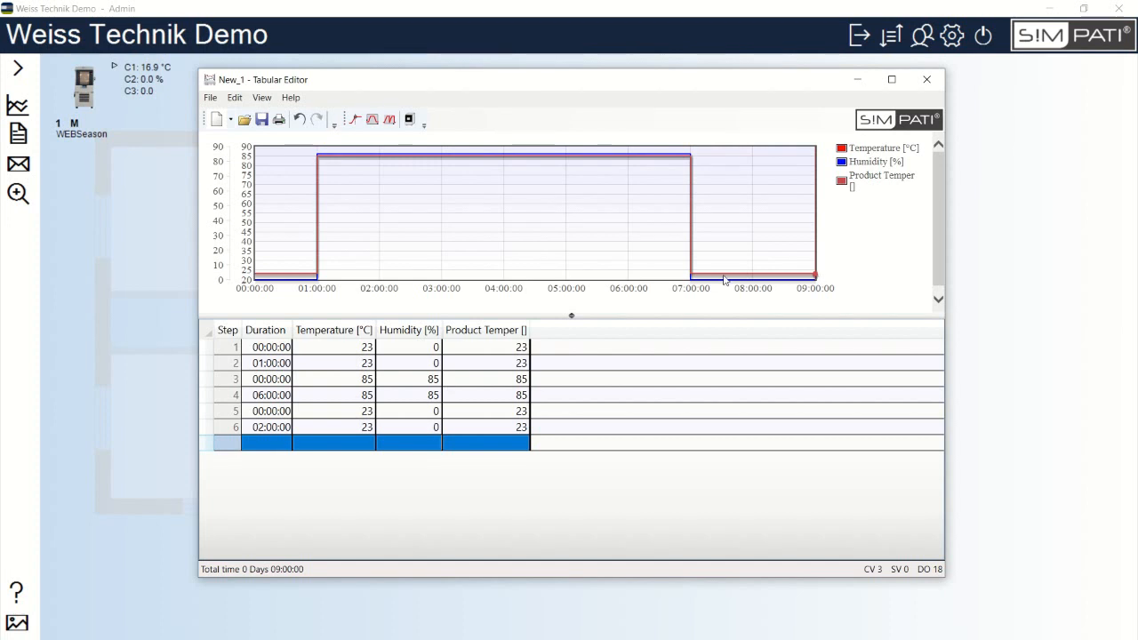
# Save the program as the text file Test-85-85-example in the SimPrgPool folder and close the tabular editor.
pyautogui.click(261, 120)
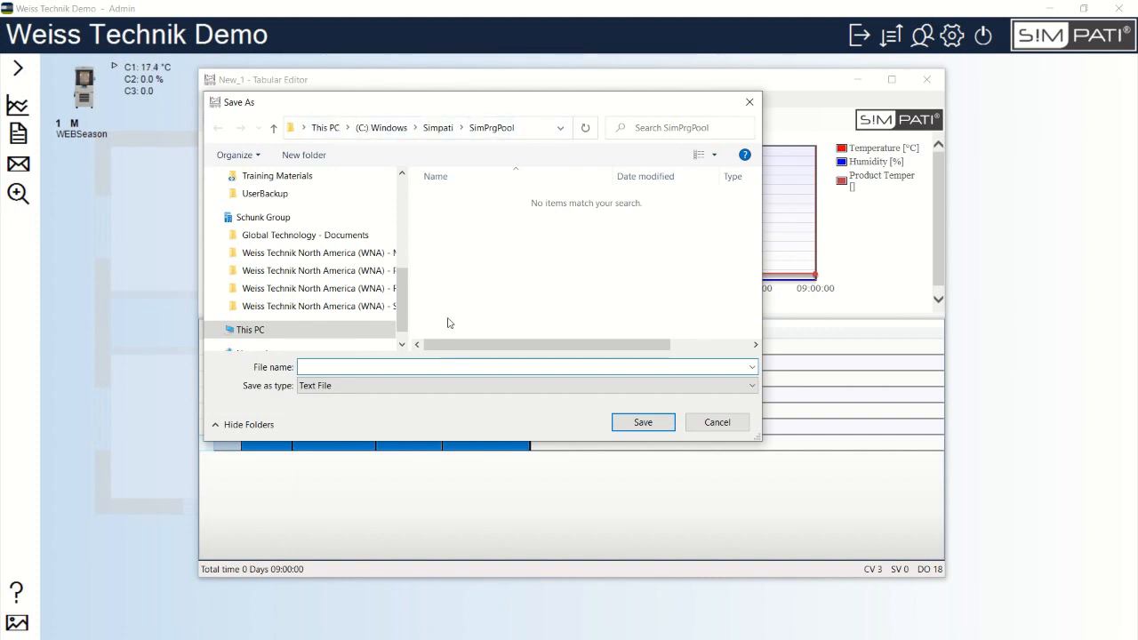
pyautogui.write('st-85-85-example')
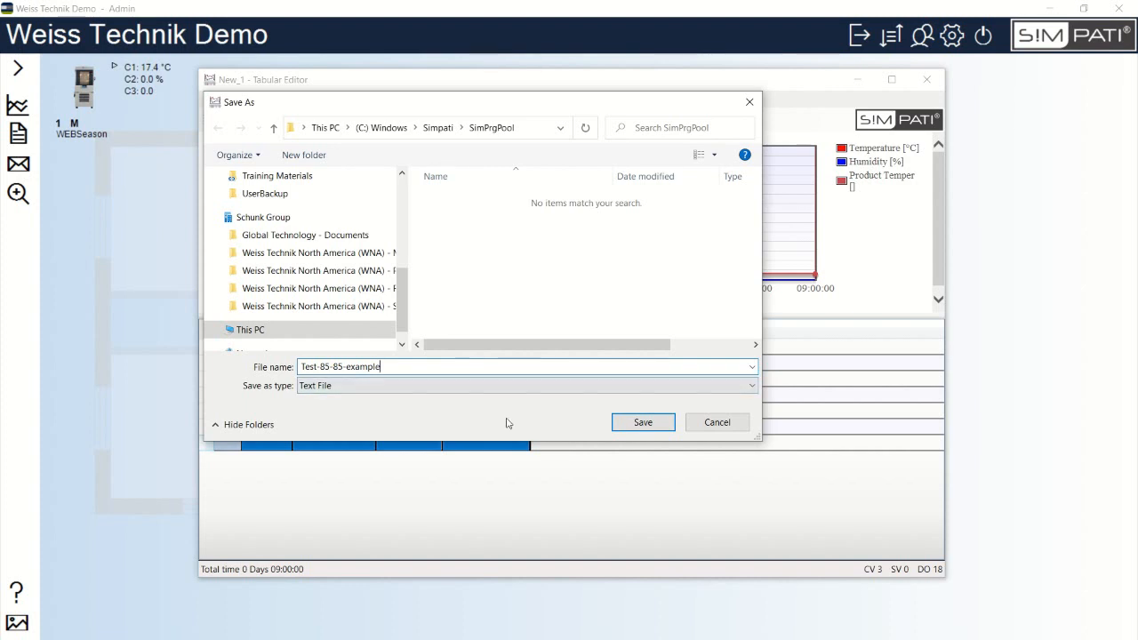
pyautogui.click(641, 423)
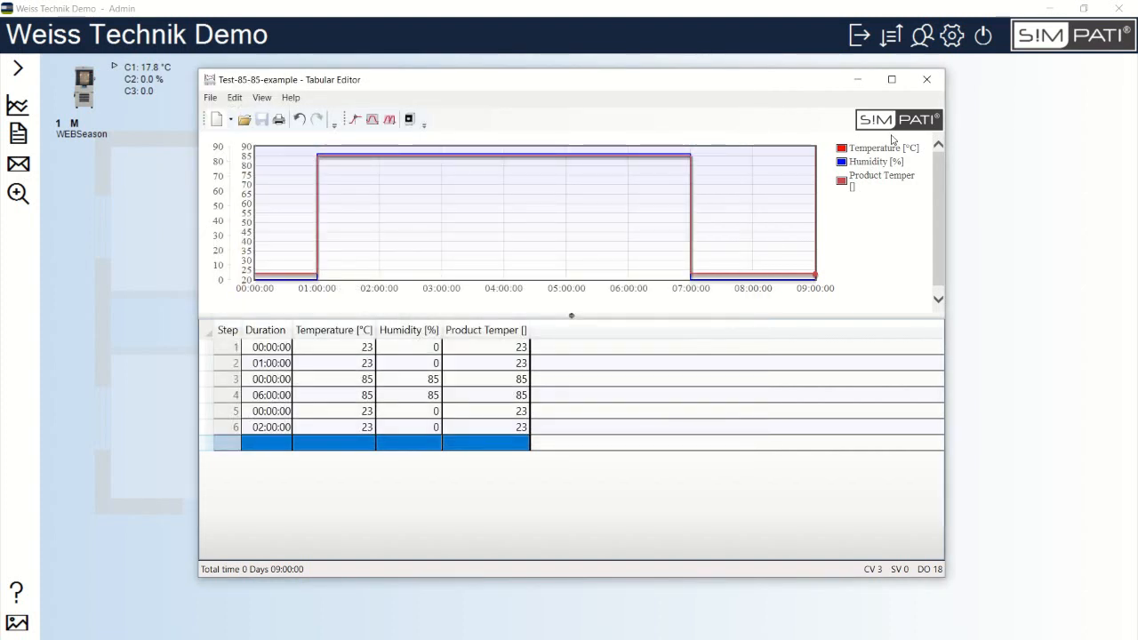
pyautogui.click(926, 82)
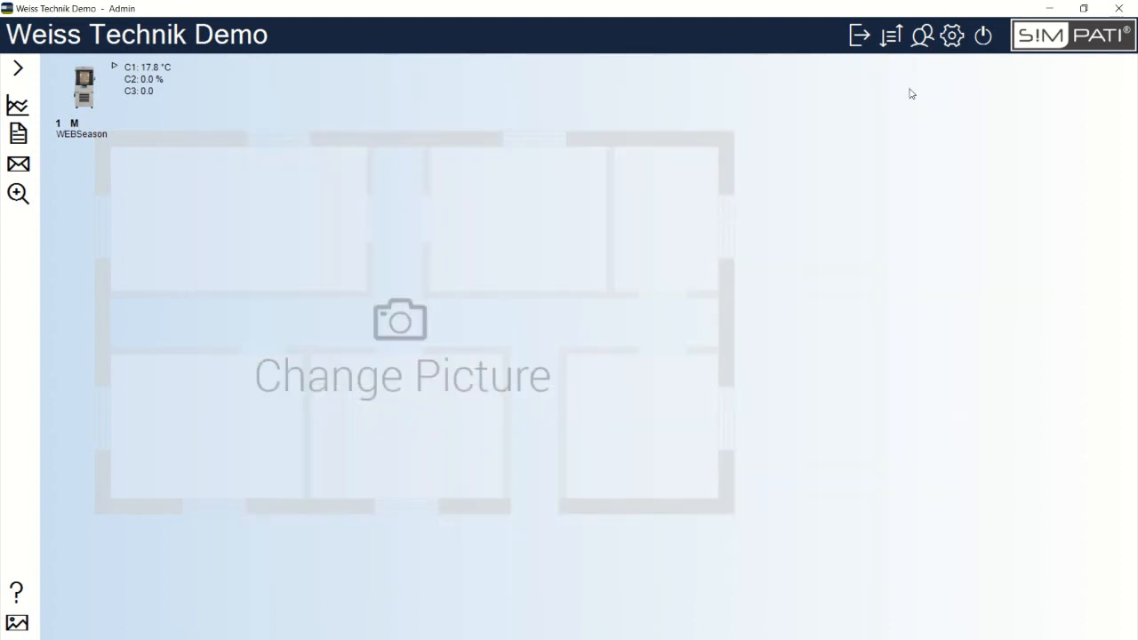
# Use Program Transfer for the WEBSeason chamber to download Test-85-85-example.txt to program place 002 in the controller.
pyautogui.rightClick(89, 95)
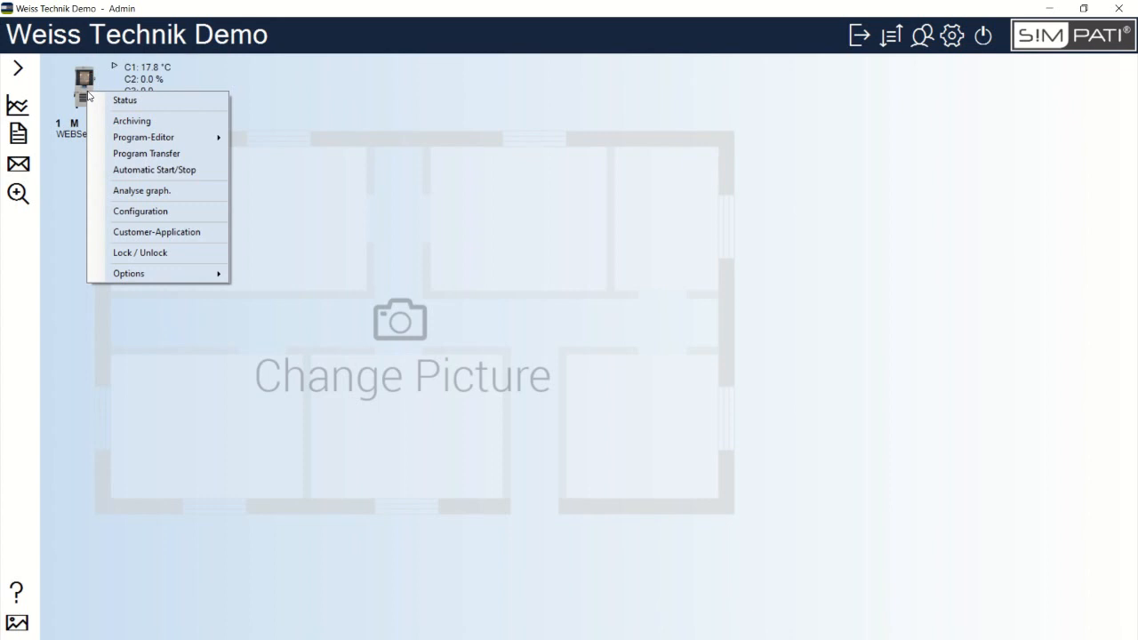
pyautogui.click(196, 161)
pyautogui.moveTo(203, 33); pyautogui.dragTo(471, 101)
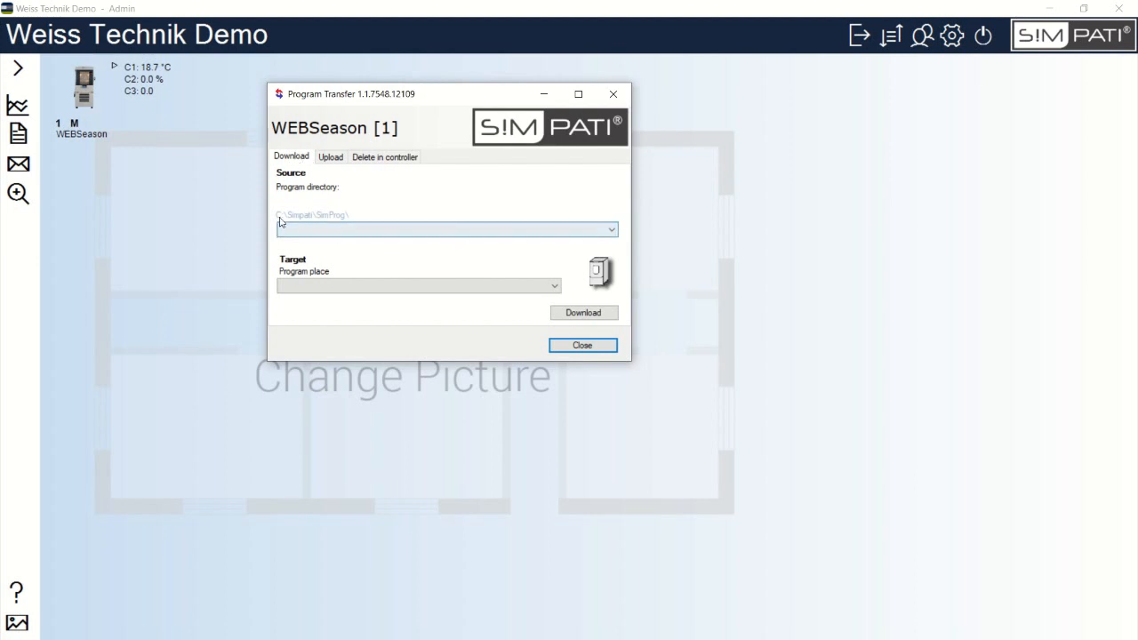
pyautogui.click(359, 234)
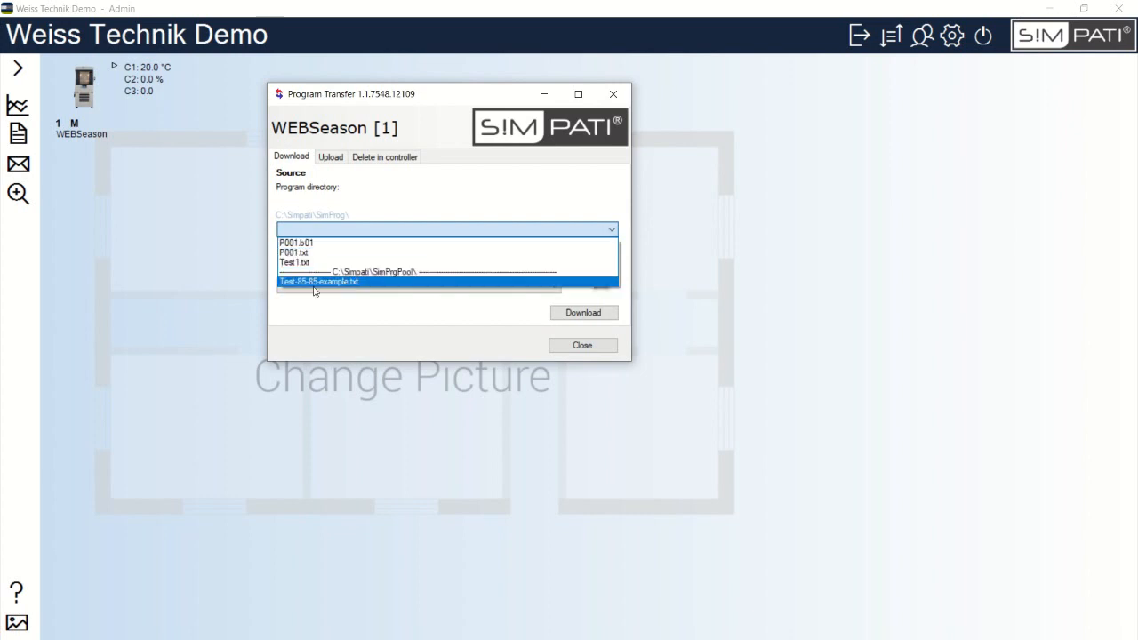
pyautogui.click(366, 282)
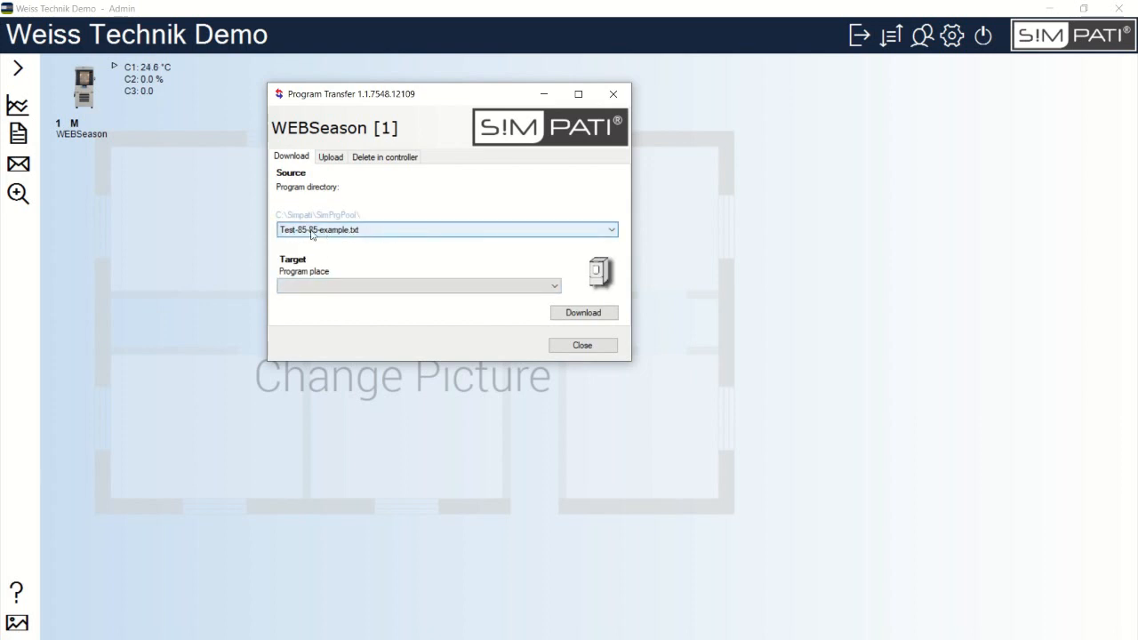
pyautogui.click(354, 287)
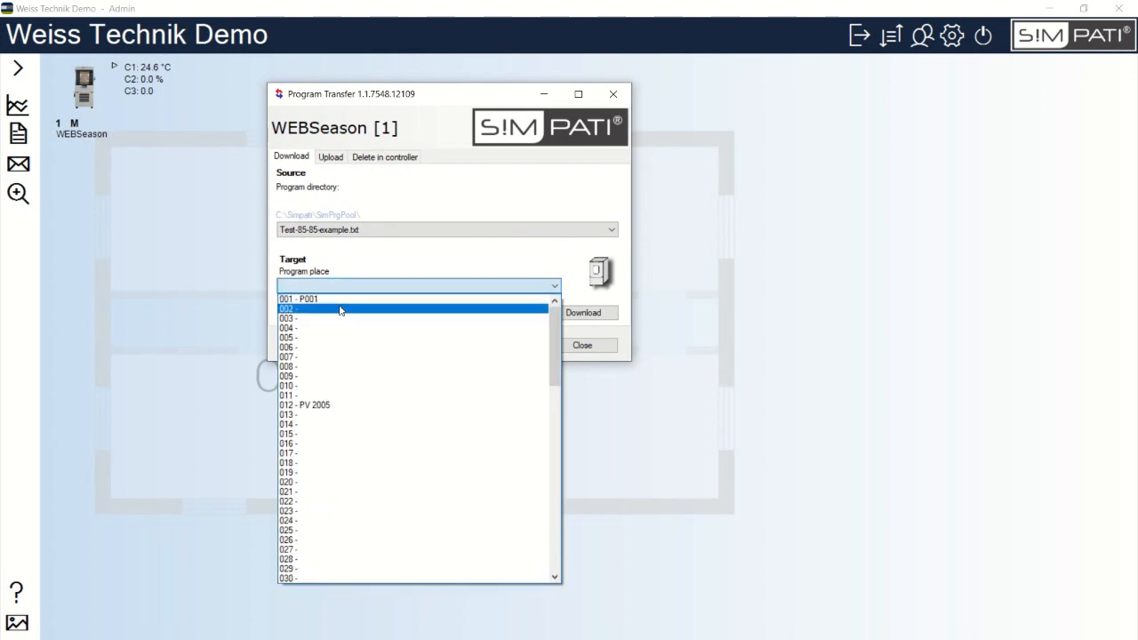
pyautogui.click(290, 311)
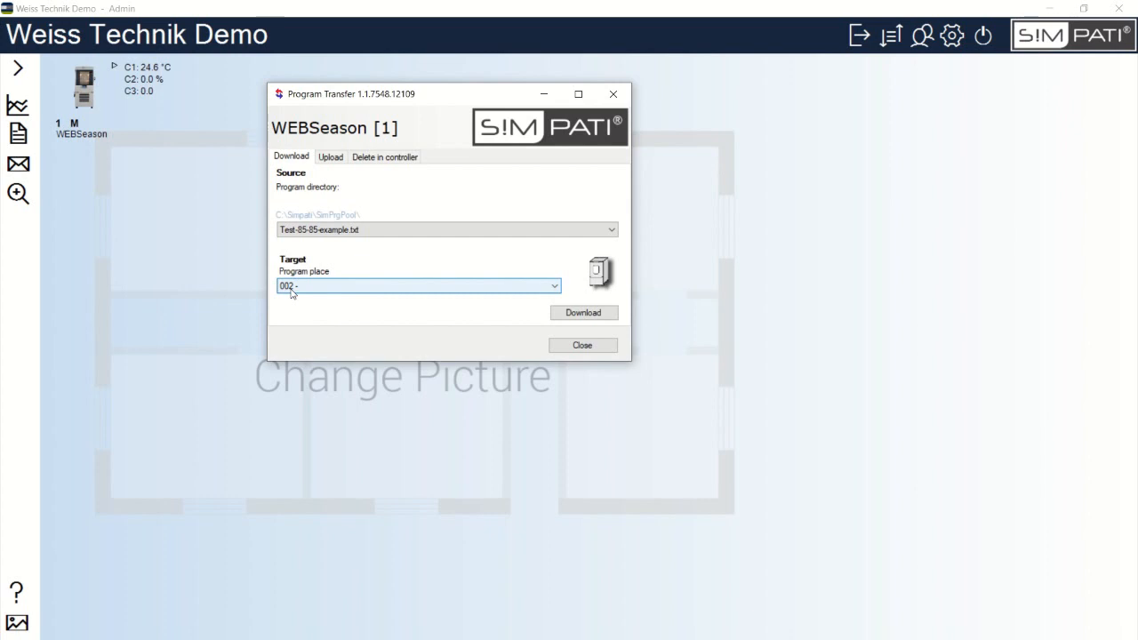
pyautogui.click(579, 316)
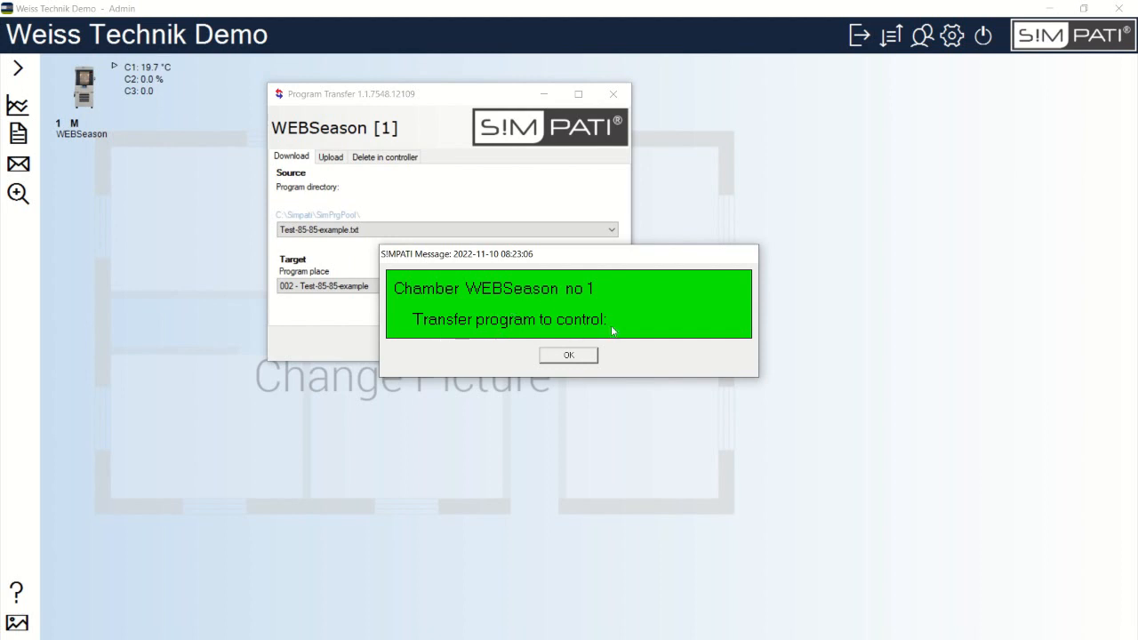
pyautogui.click(569, 355)
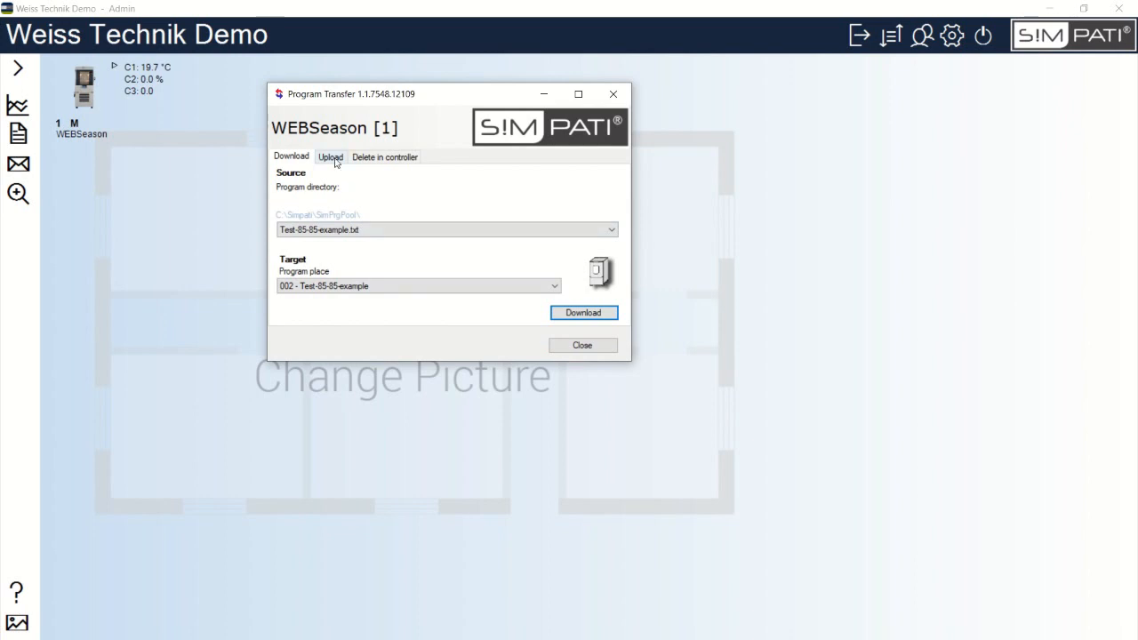
# Upload the program at place 012, PV 2005, from the controller to the SimProg directory under the filename PV 2005.
pyautogui.click(331, 158)
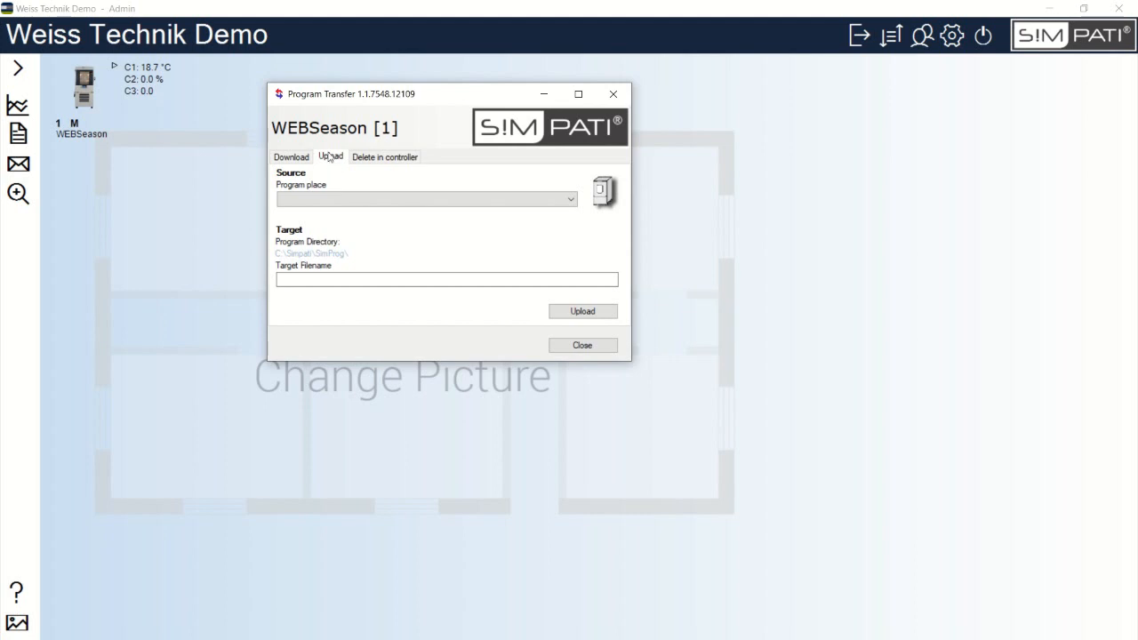
pyautogui.click(336, 201)
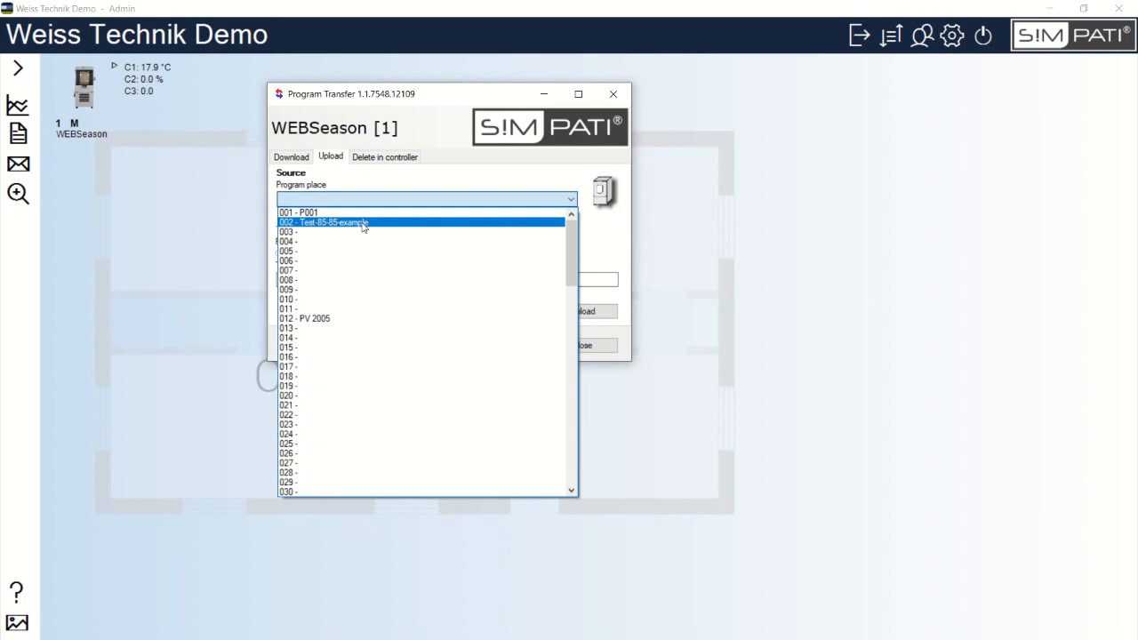
pyautogui.click(328, 321)
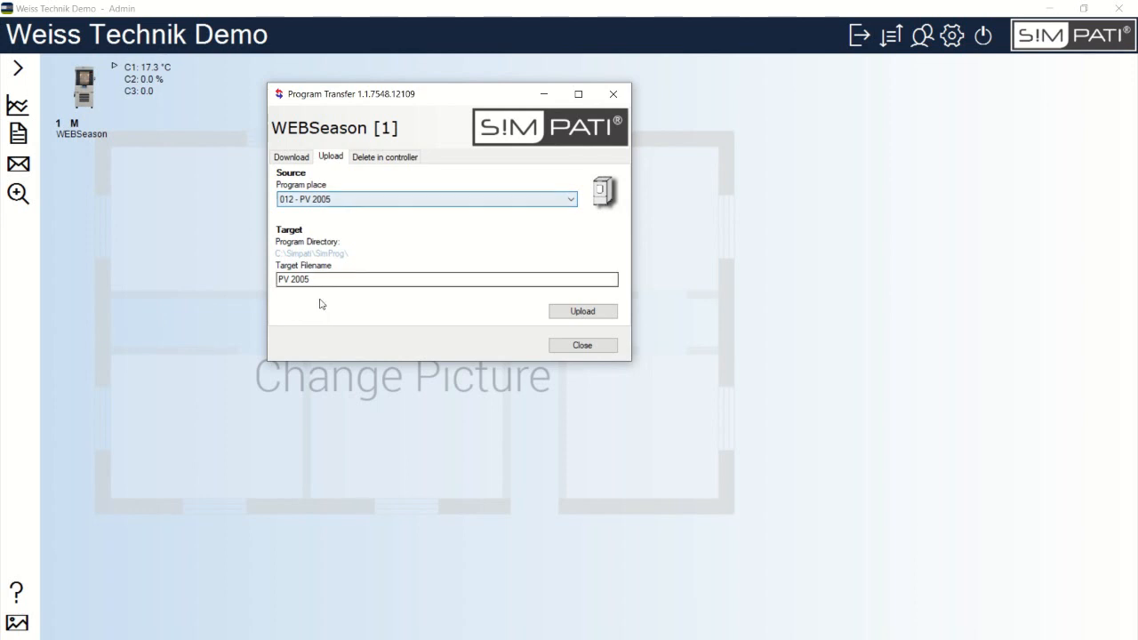
pyautogui.click(591, 310)
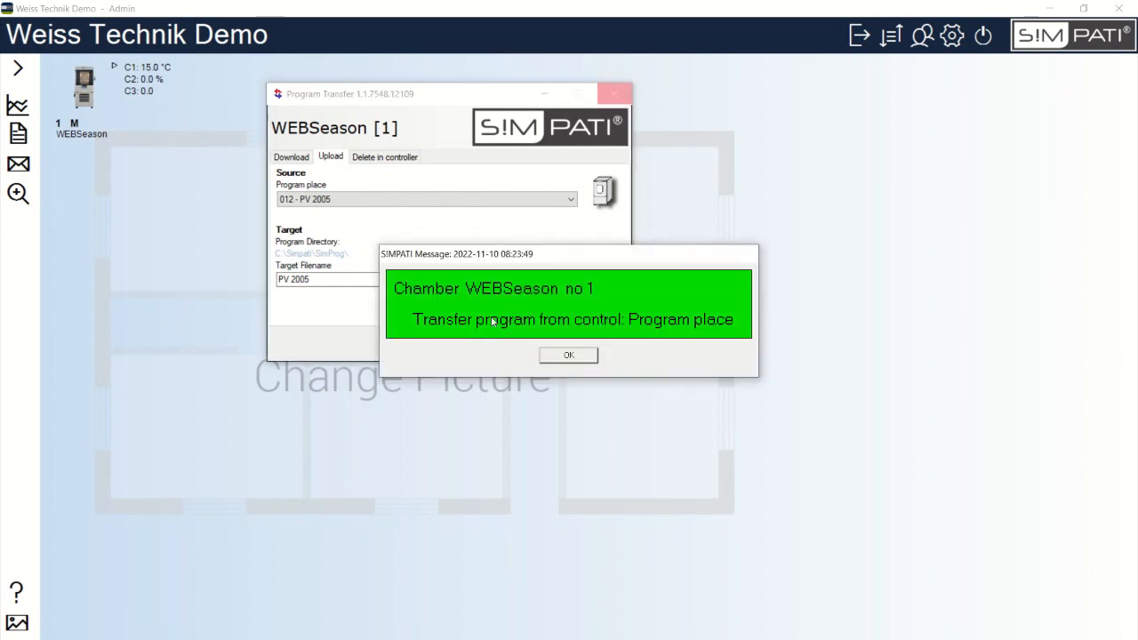
pyautogui.click(569, 355)
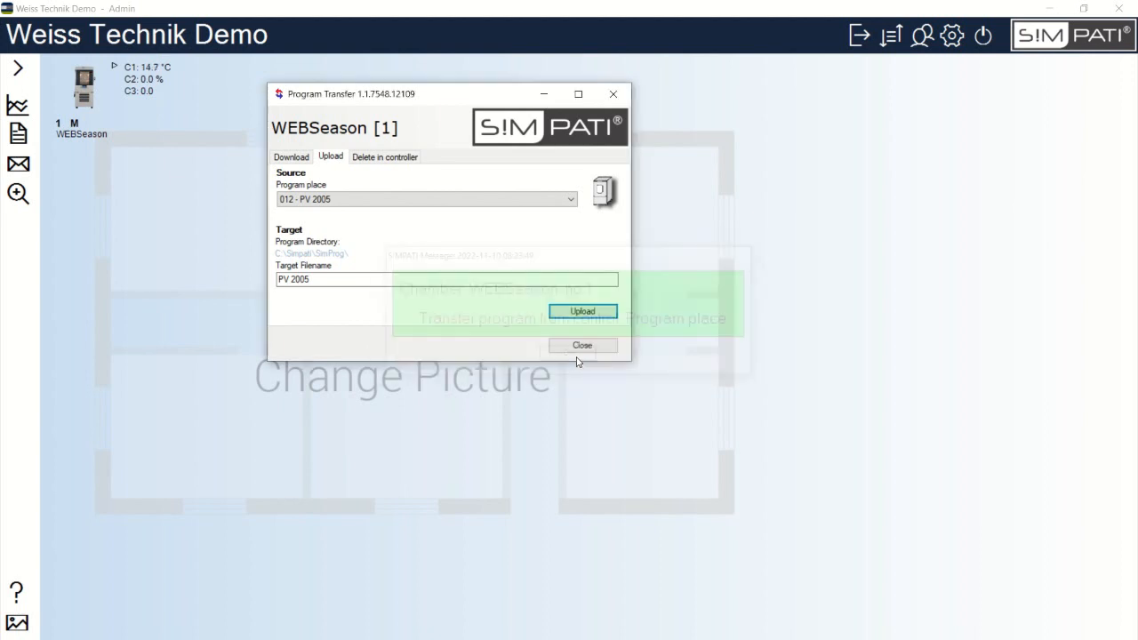
# Delete the program PV 2005 at place 012 from the controller, recheck the program places and close Program Transfer.
pyautogui.click(387, 160)
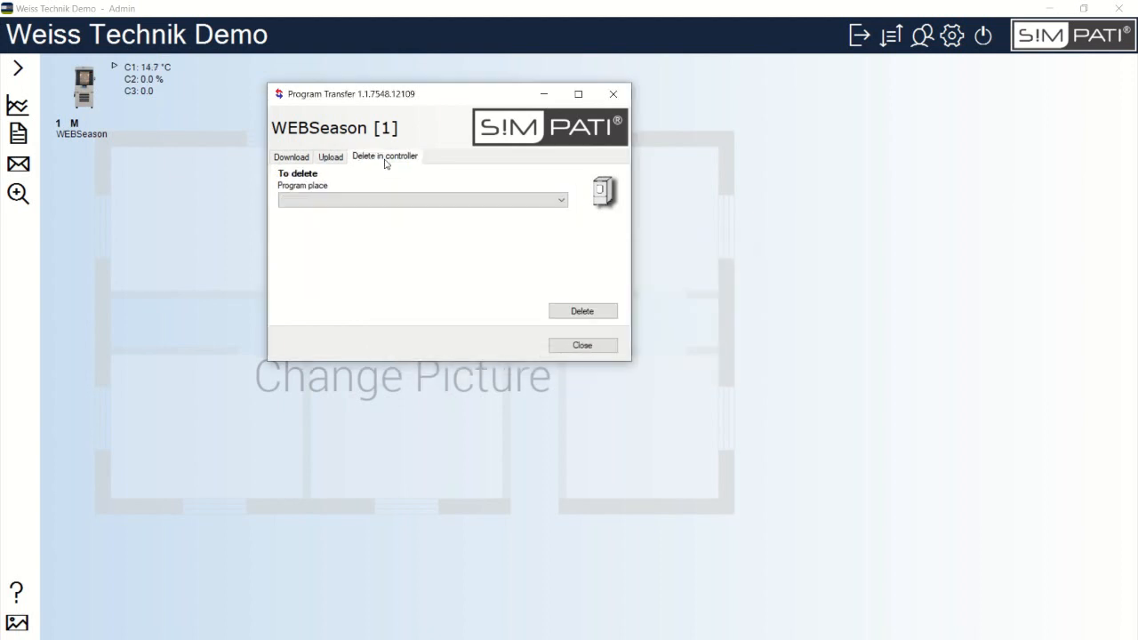
pyautogui.click(374, 204)
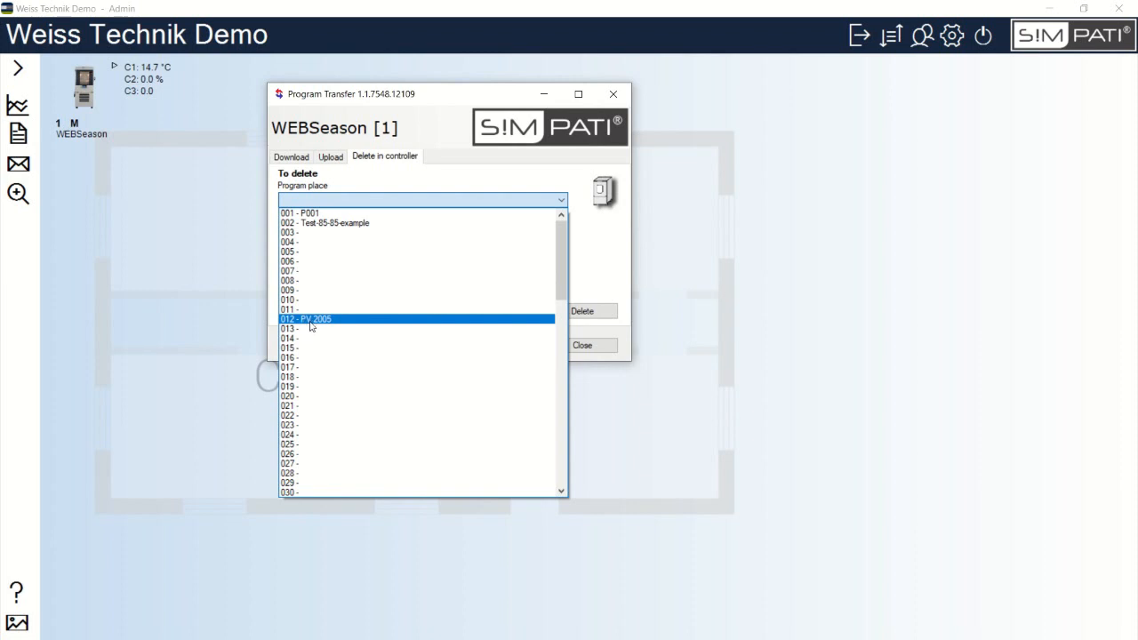
pyautogui.click(349, 321)
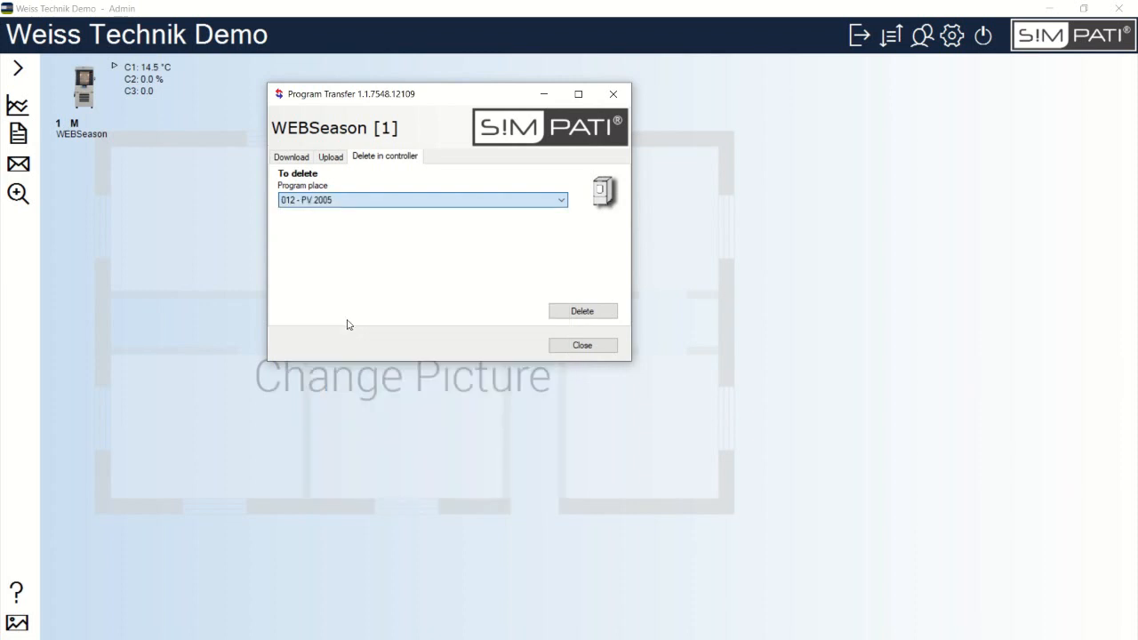
pyautogui.click(579, 310)
pyautogui.click(590, 376)
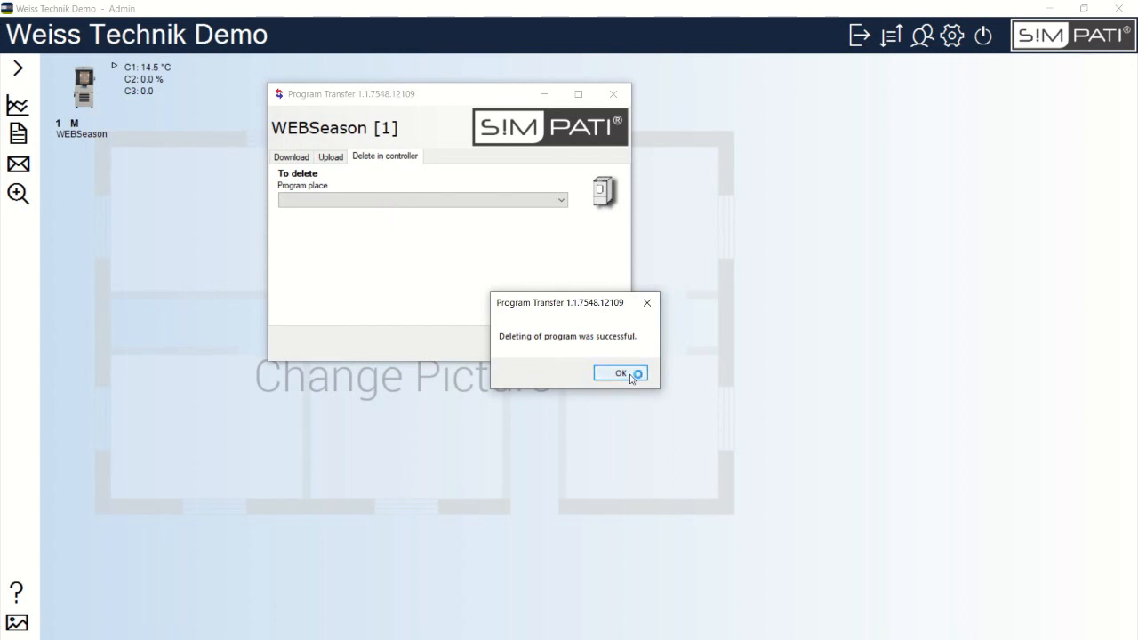
pyautogui.click(620, 373)
pyautogui.click(364, 201)
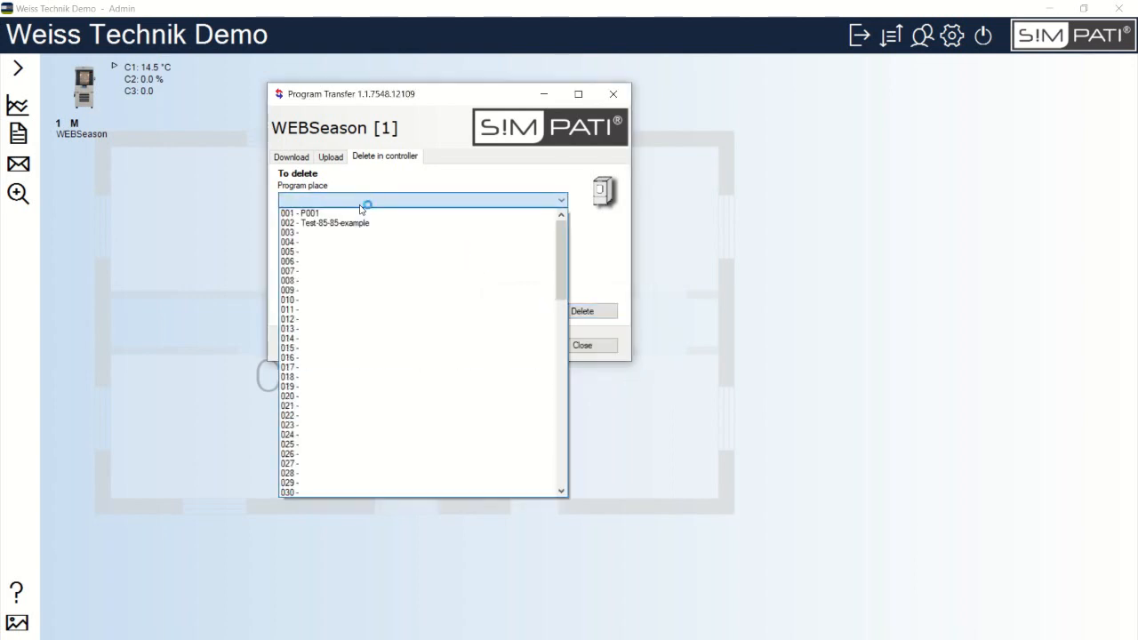
pyautogui.click(329, 318)
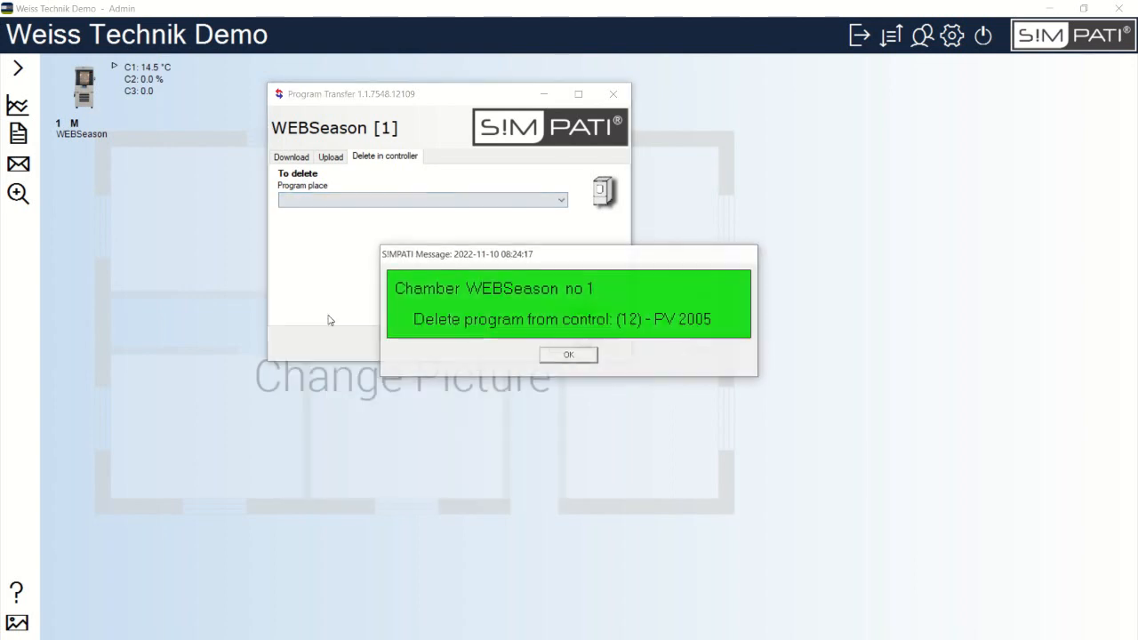
pyautogui.click(573, 357)
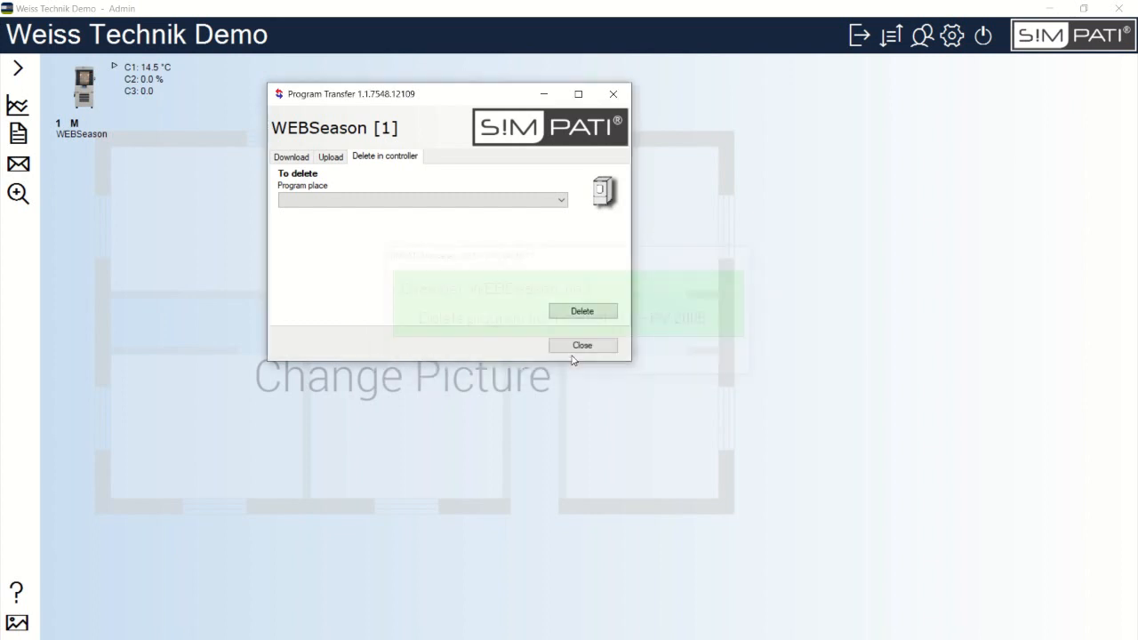
pyautogui.click(596, 349)
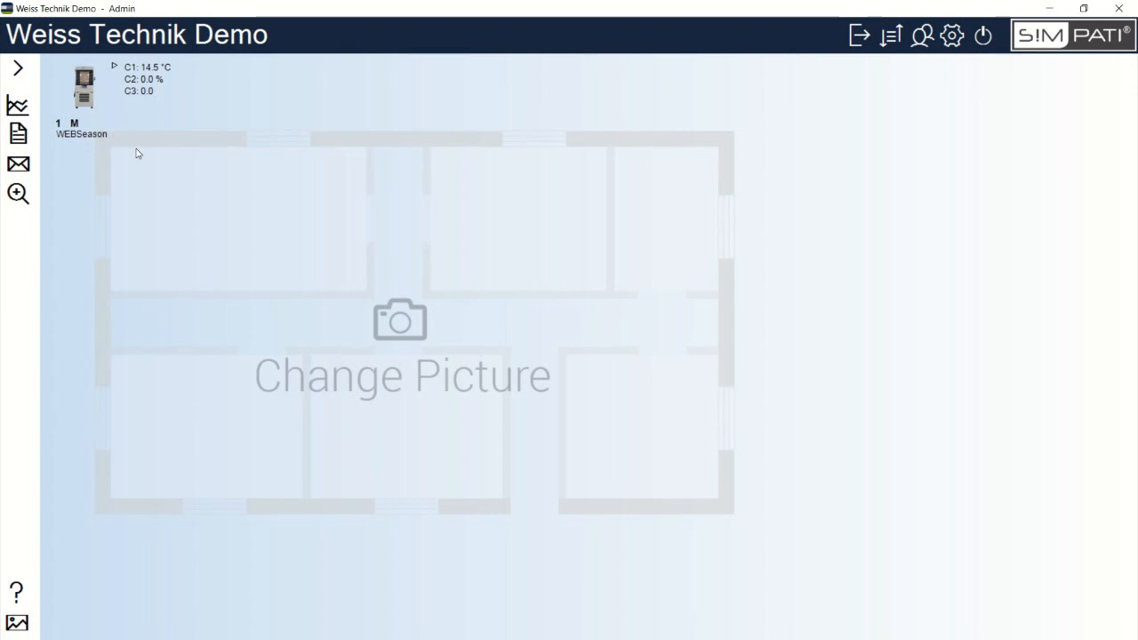
# Open Automatic Start/Stop for the WEBSeason chamber and choose program 002 Test-85-85-example for a start without download.
pyautogui.rightClick(86, 95)
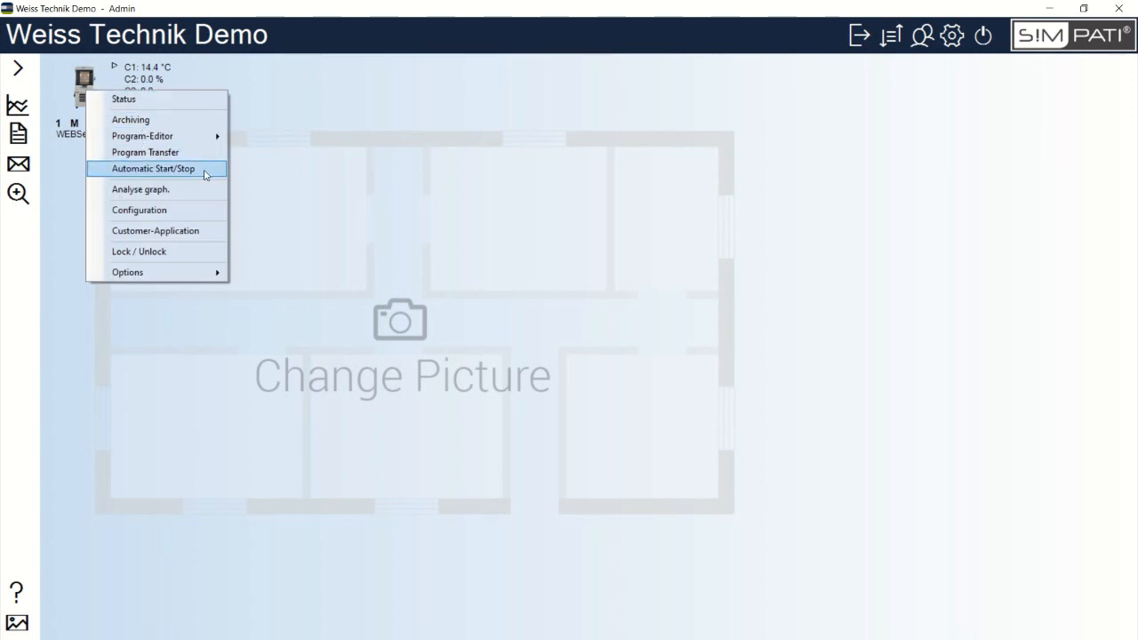
pyautogui.click(205, 171)
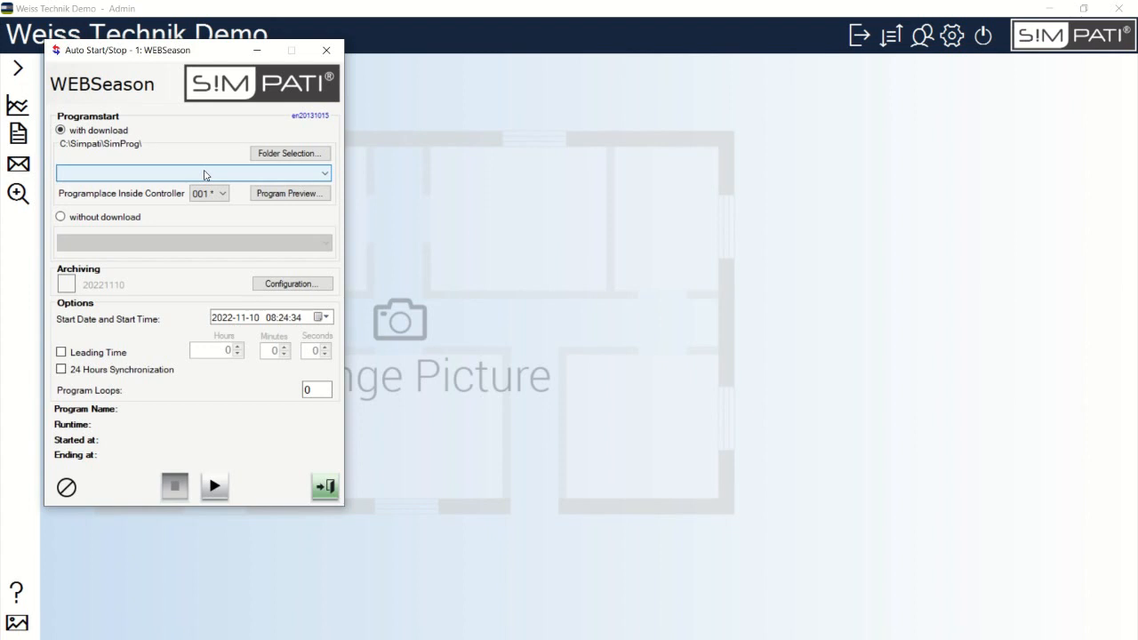
pyautogui.moveTo(223, 66); pyautogui.dragTo(404, 87)
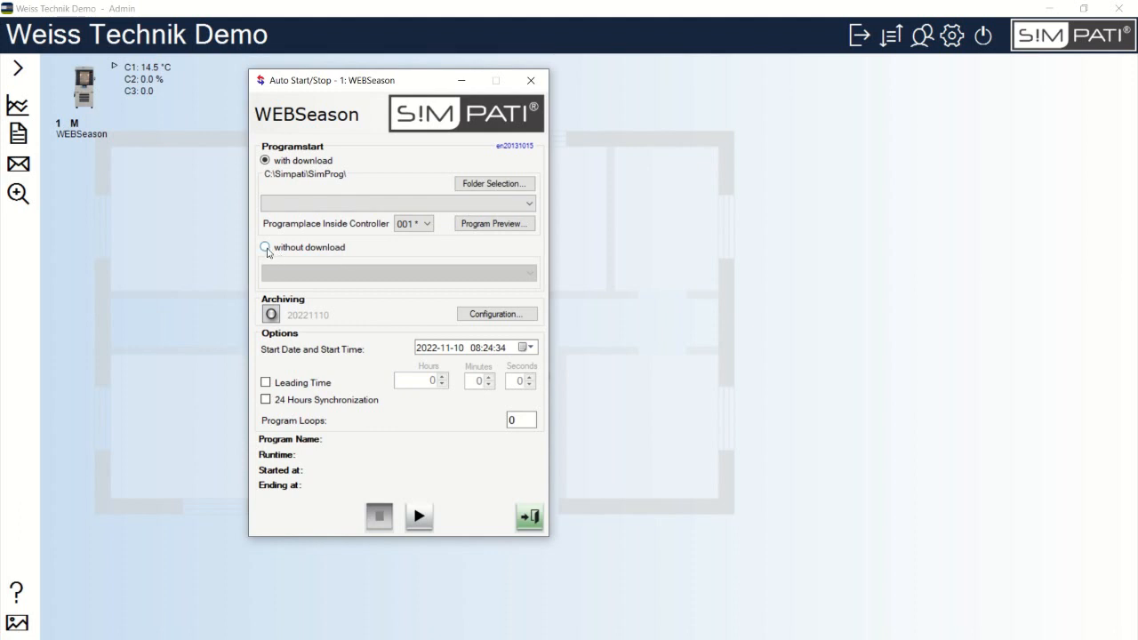
pyautogui.click(265, 249)
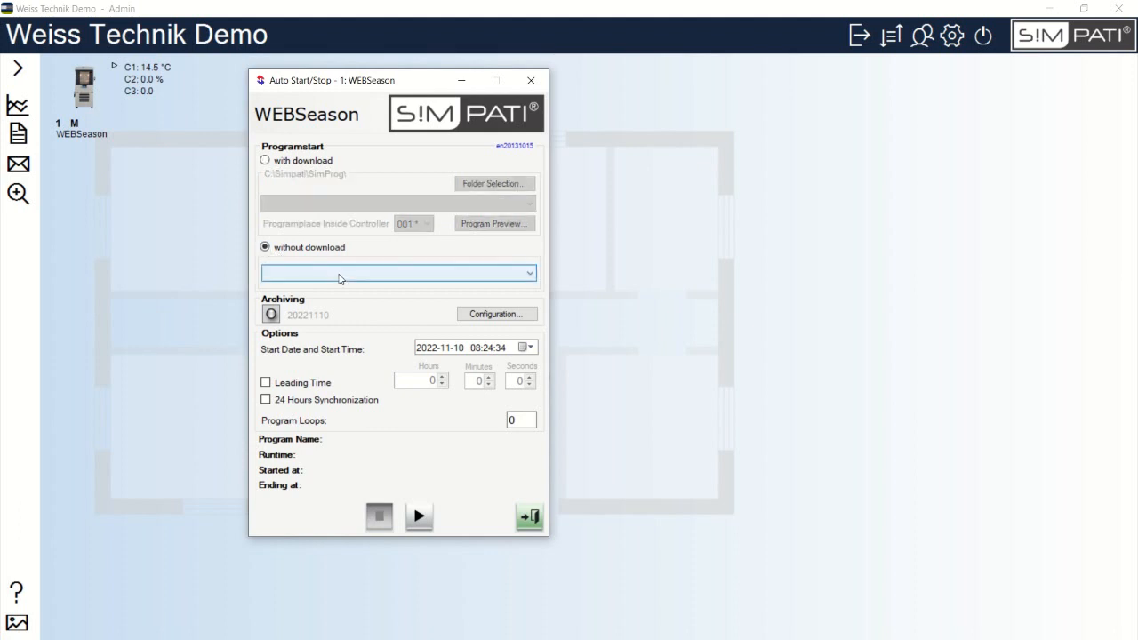
pyautogui.click(340, 277)
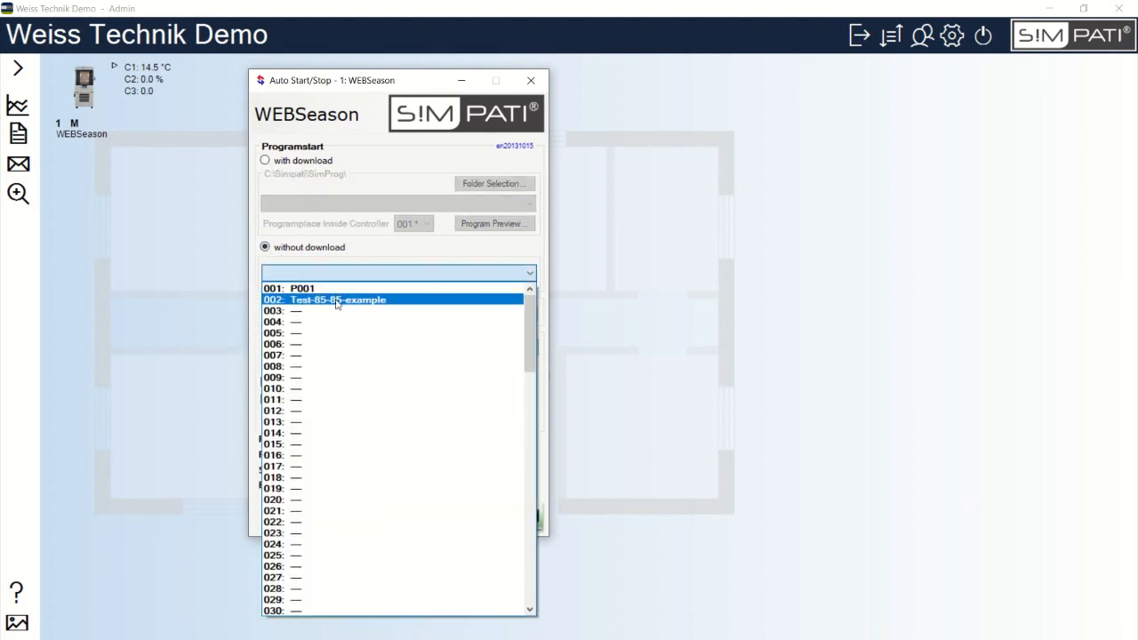
pyautogui.click(398, 305)
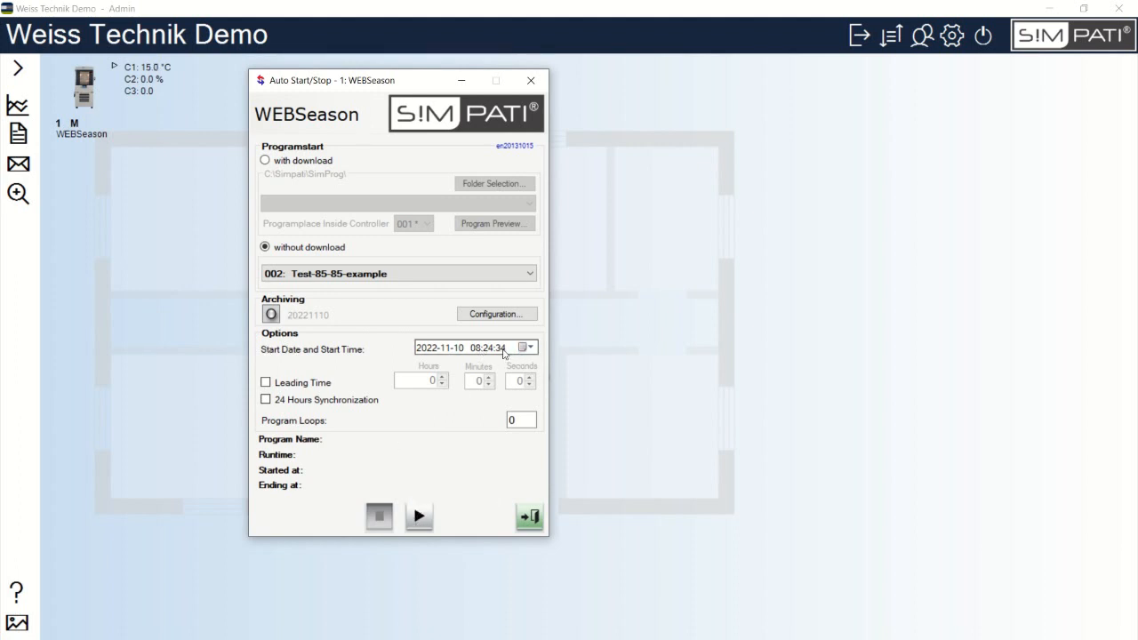
pyautogui.click(477, 349)
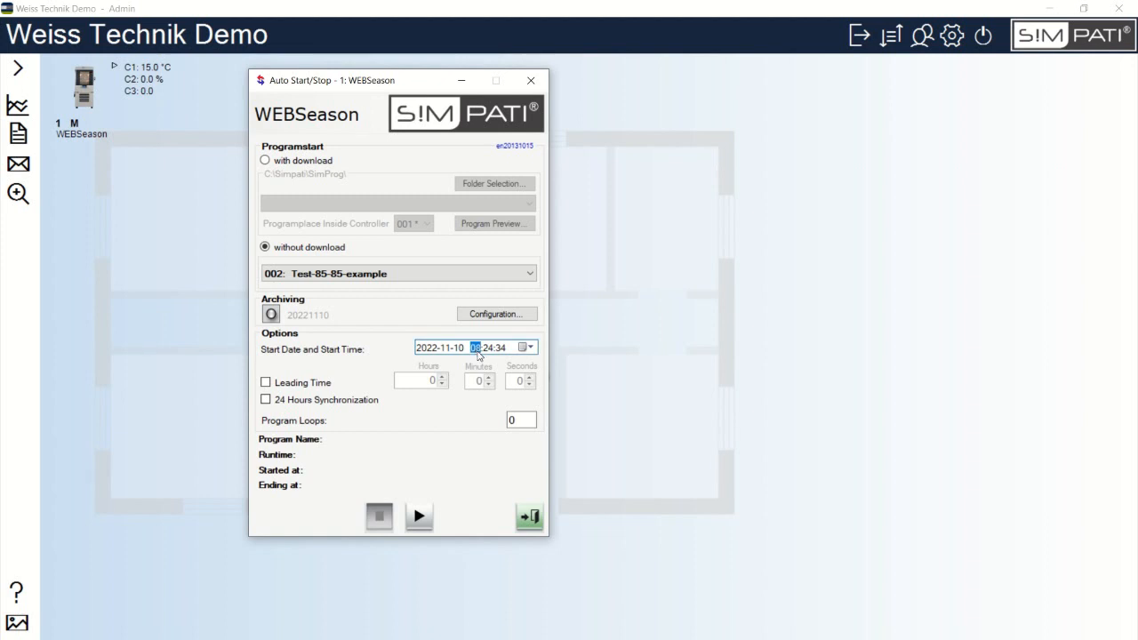
pyautogui.write('9')
pyautogui.click(475, 350)
pyautogui.click(490, 351)
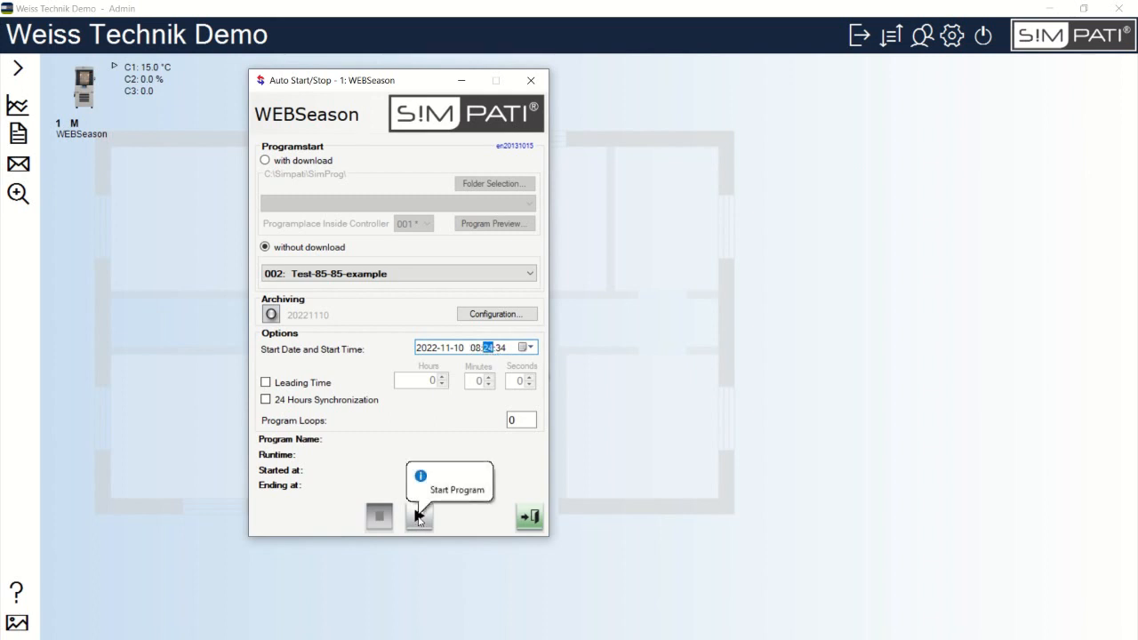
# Start the selected test program, answer Yes to the temperature limiter question and close the Auto Start/Stop window.
pyautogui.click(418, 518)
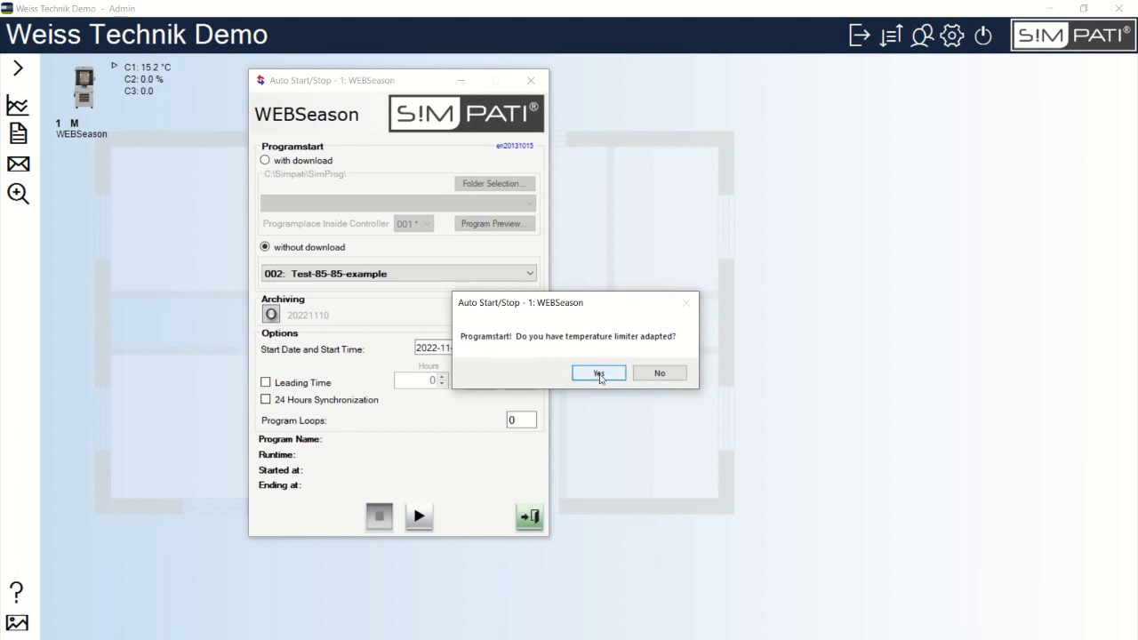
pyautogui.click(597, 373)
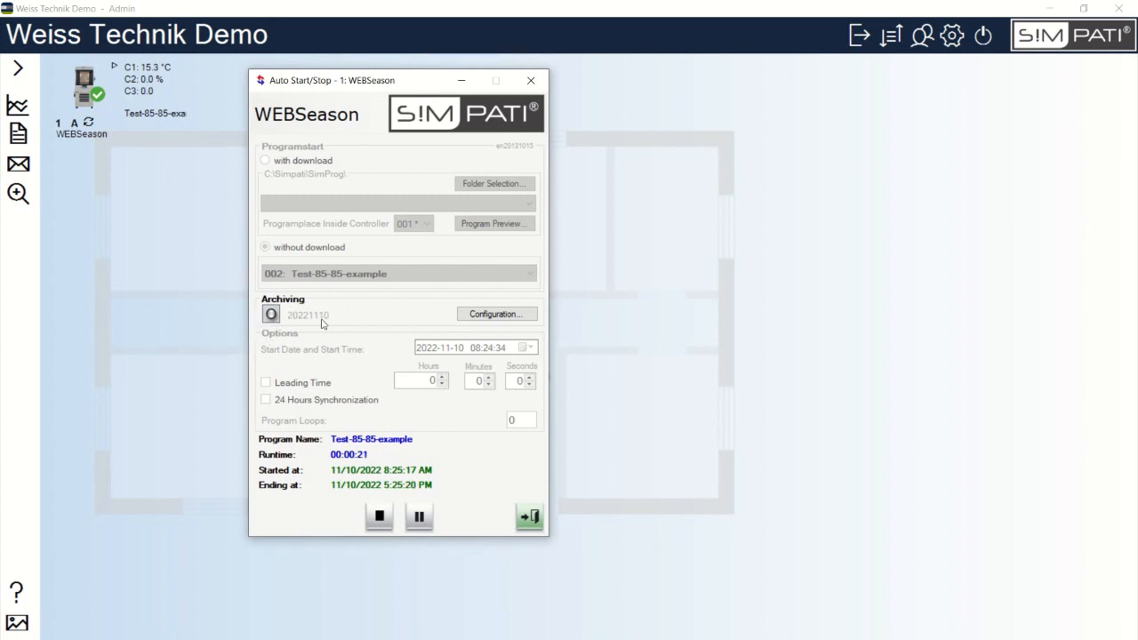
pyautogui.click(531, 80)
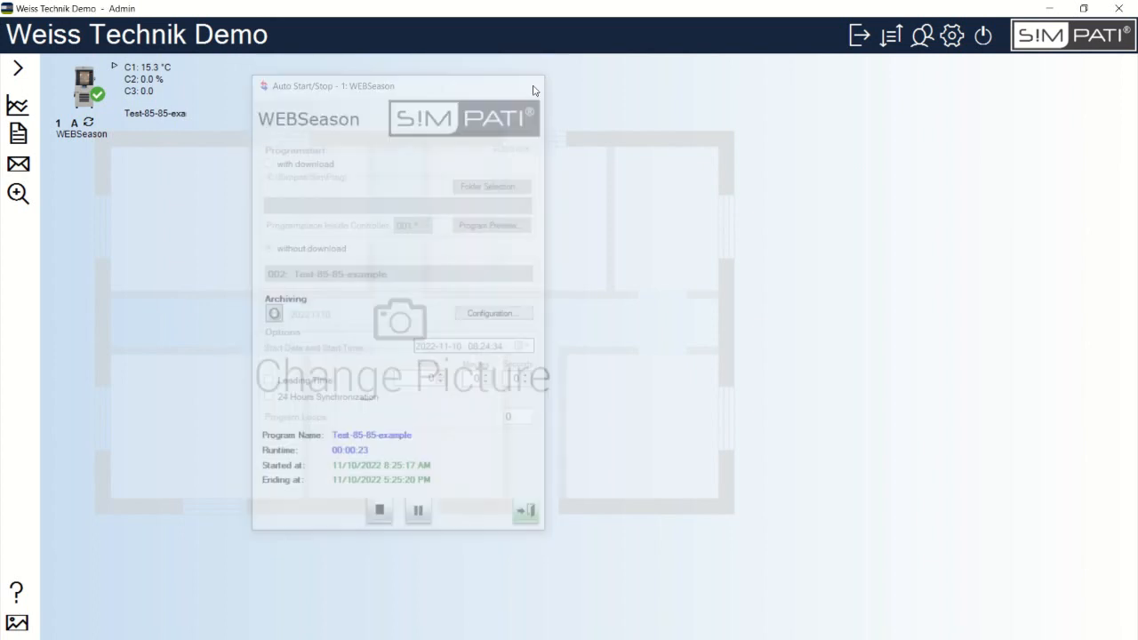
# Start archiving the WEBSeason chamber's data with the filename 20221110 and close the Archiving window.
pyautogui.click(88, 93)
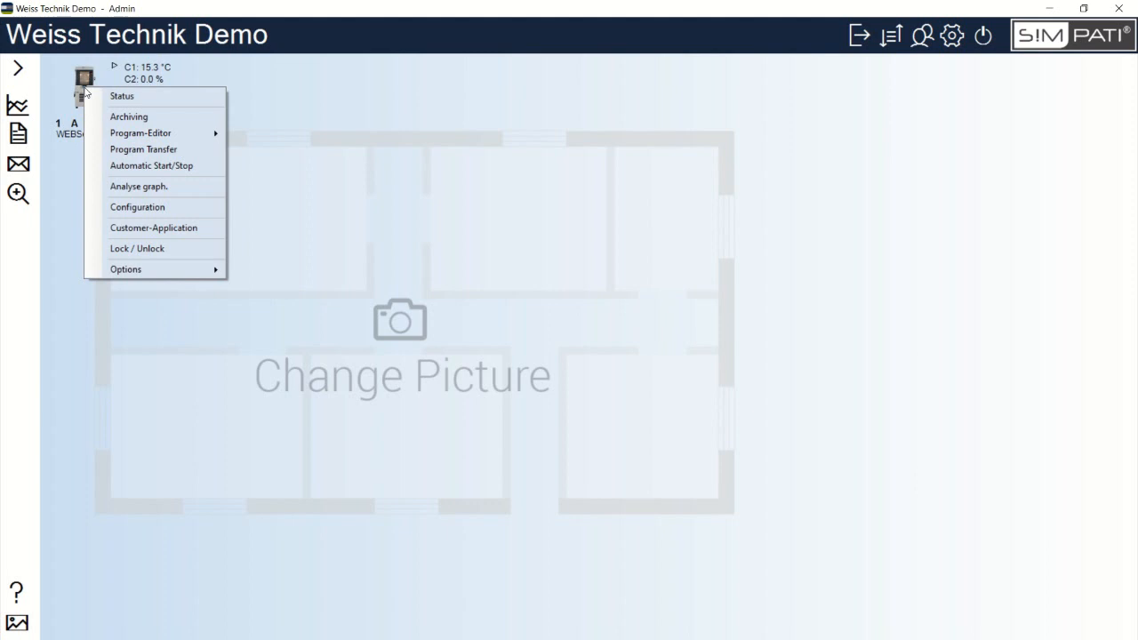
pyautogui.click(134, 119)
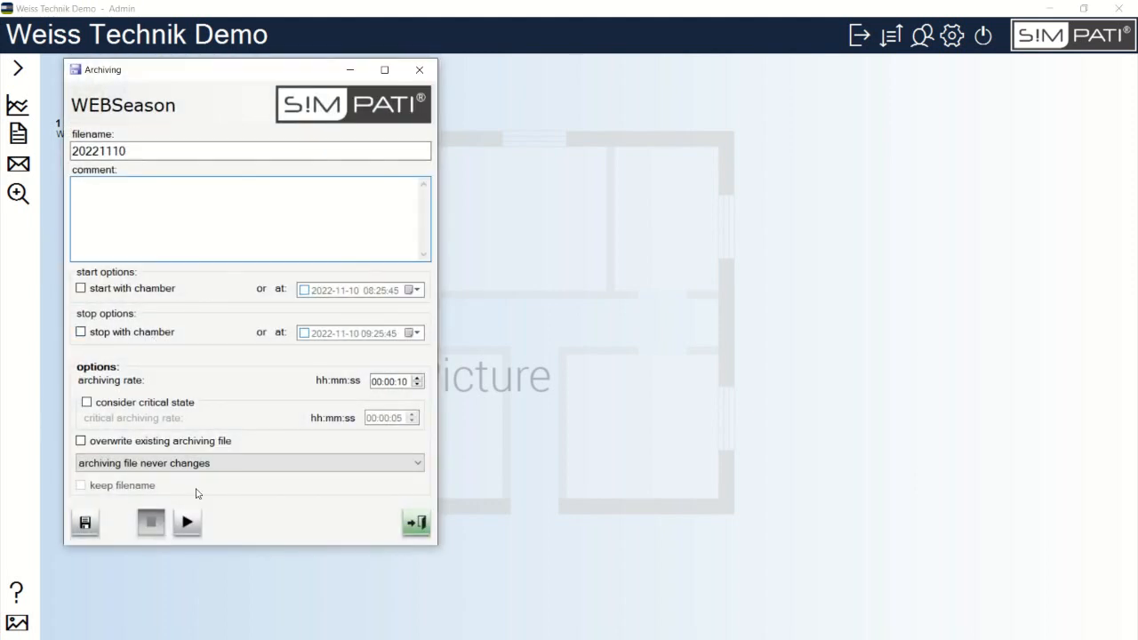
pyautogui.click(186, 524)
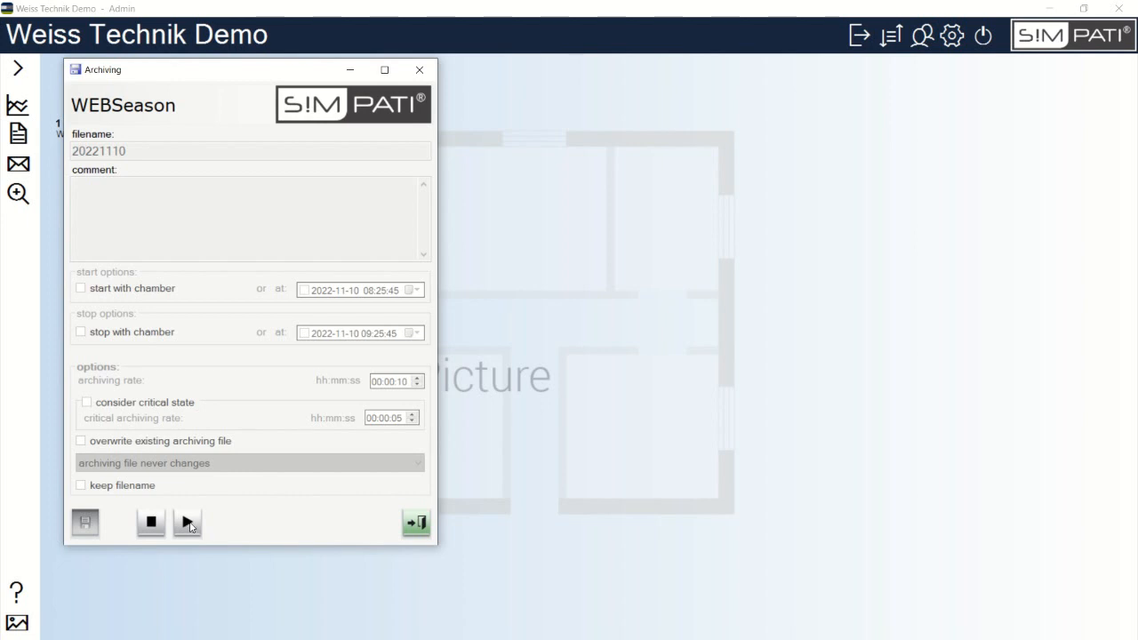
pyautogui.moveTo(214, 80); pyautogui.dragTo(433, 77)
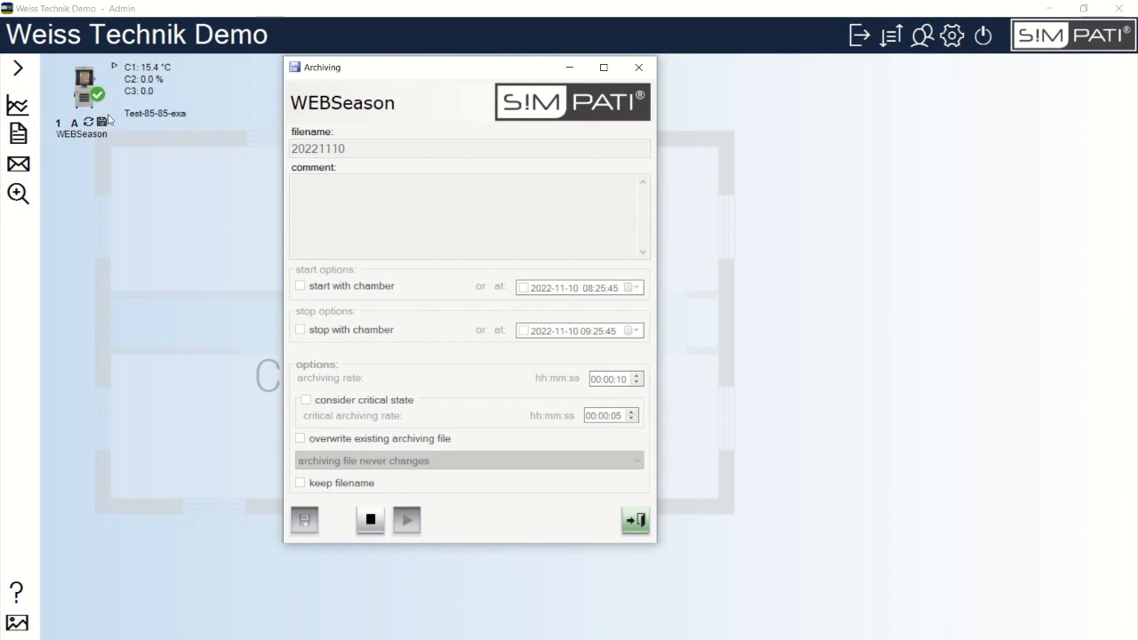
pyautogui.click(640, 68)
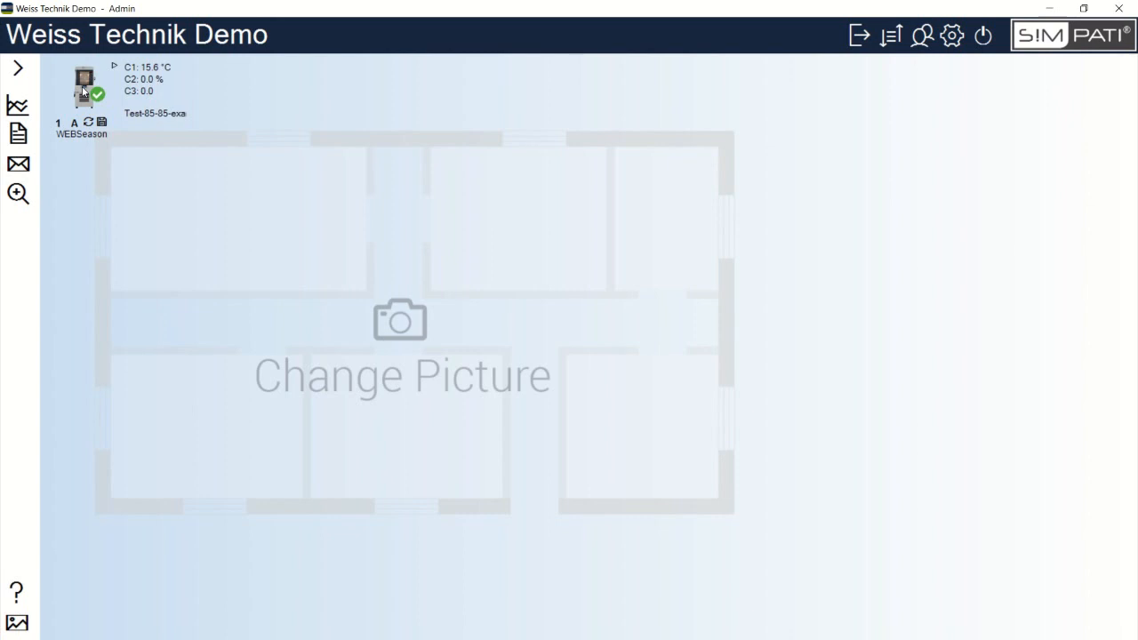
# Examine the most recent archived curves in the WEBSeason chamber's graphical analysis, then quit the viewer without saving.
pyautogui.rightClick(84, 92)
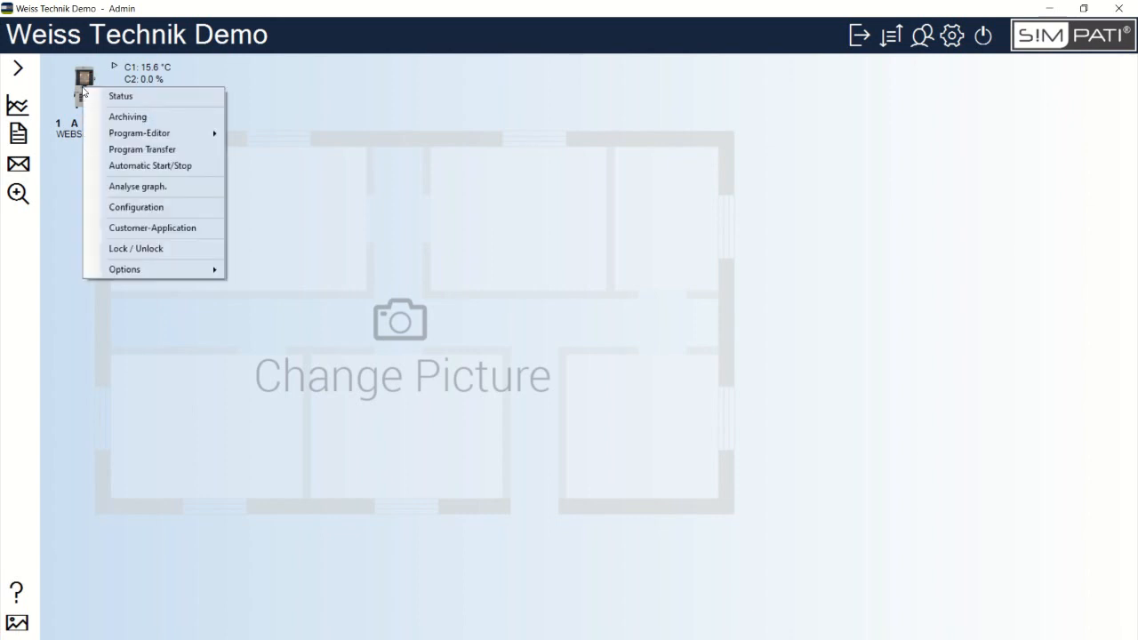
pyautogui.click(166, 192)
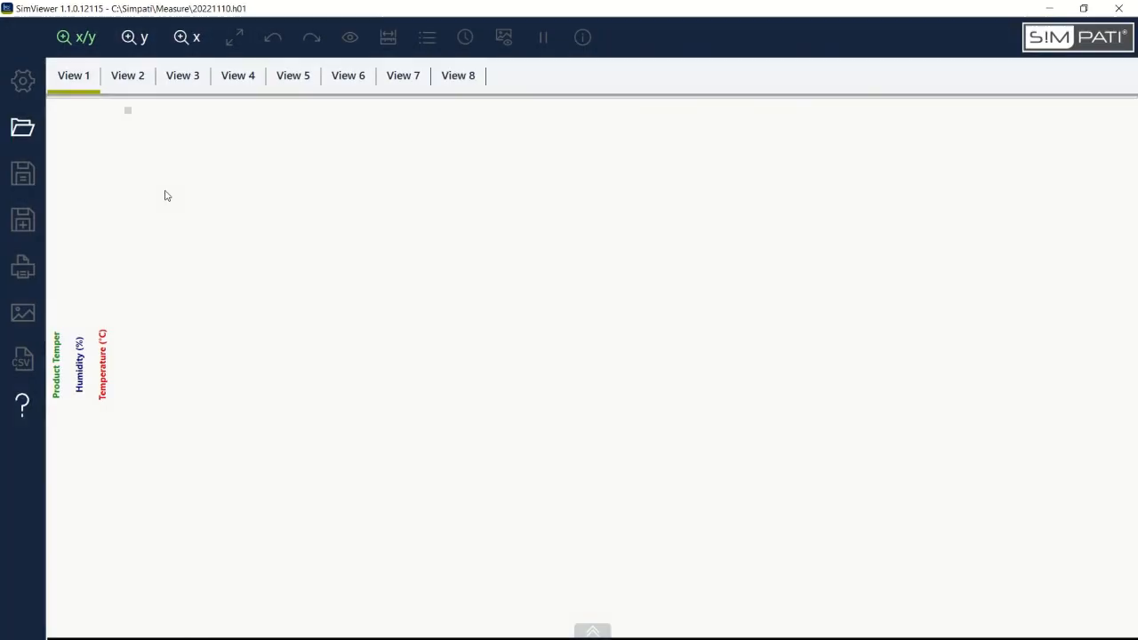
pyautogui.scroll(-3, 852, 325)
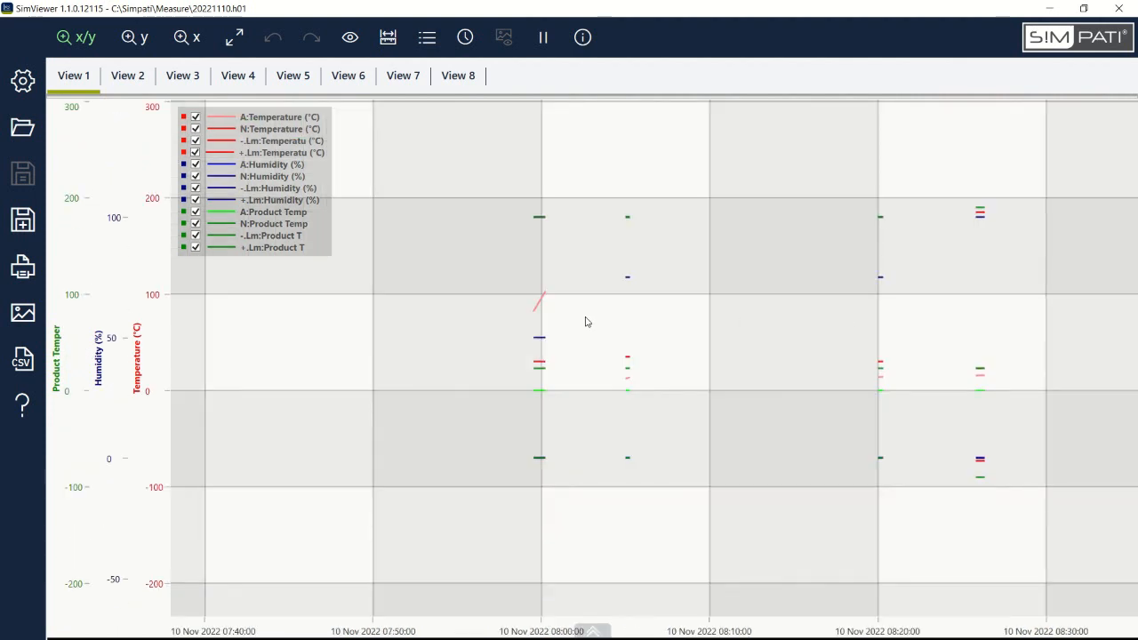
pyautogui.moveTo(844, 344); pyautogui.dragTo(702, 335)
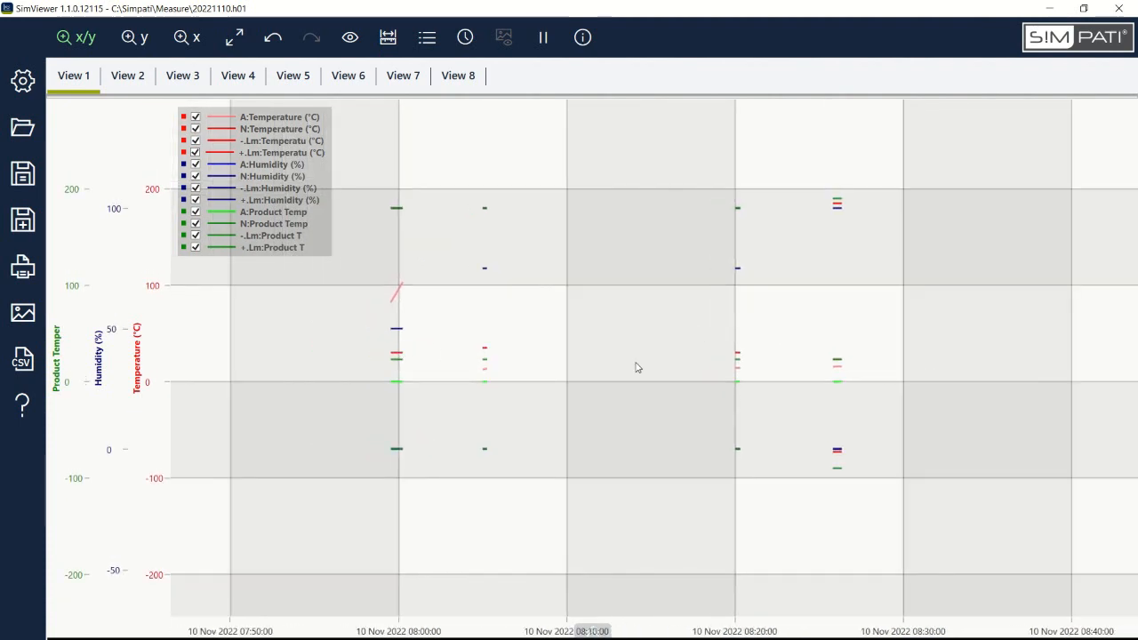
pyautogui.moveTo(803, 170); pyautogui.dragTo(874, 495)
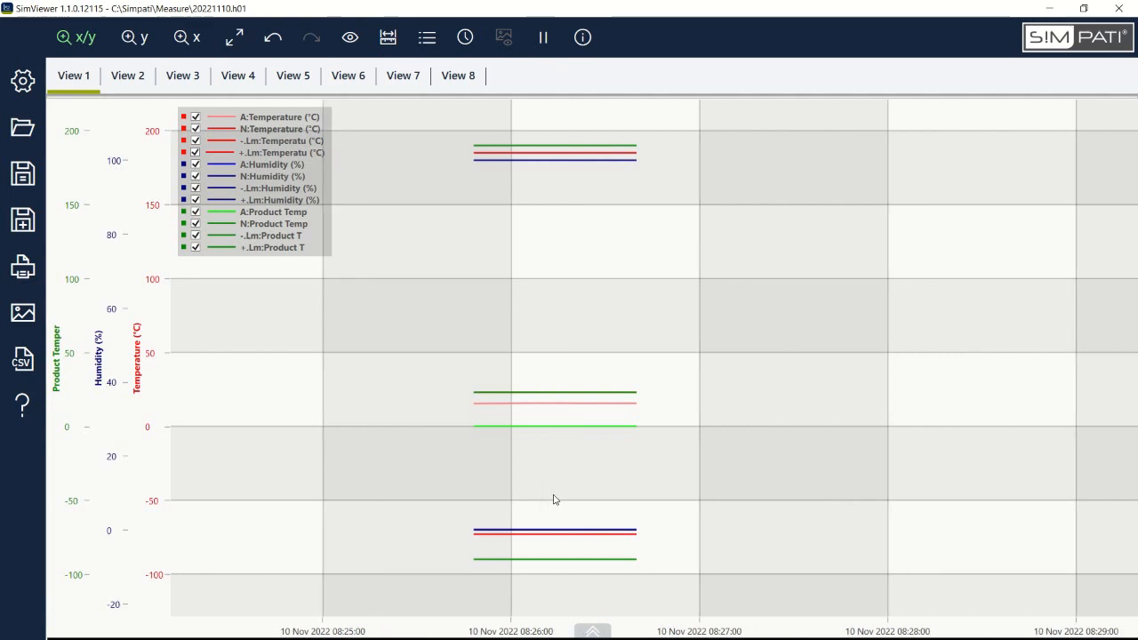
pyautogui.click(1119, 9)
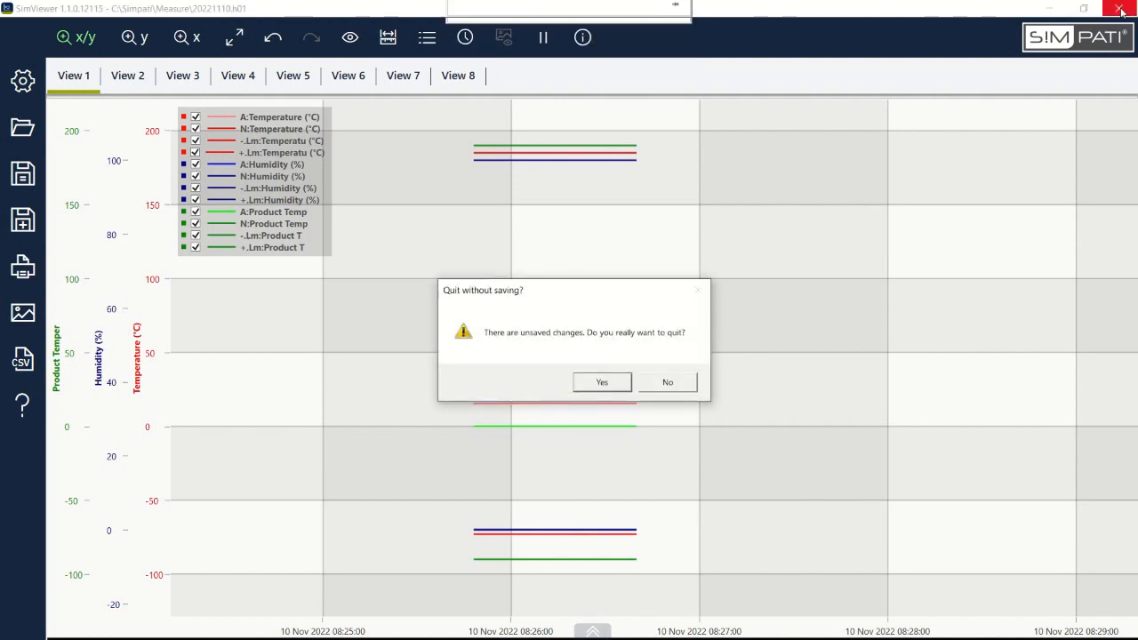
pyautogui.click(603, 383)
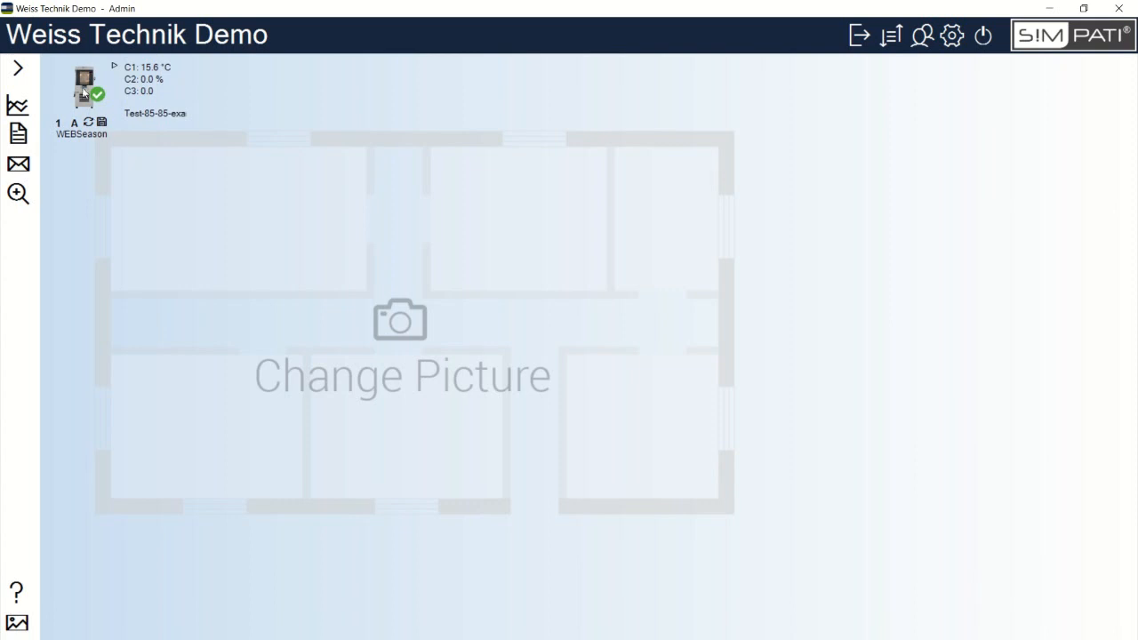
# Examine the WEBSeason chamber's configuration, covering its interface, profiles/limits, errors/warnings, info and general chamber settings, and close it without changes.
pyautogui.rightClick(83, 92)
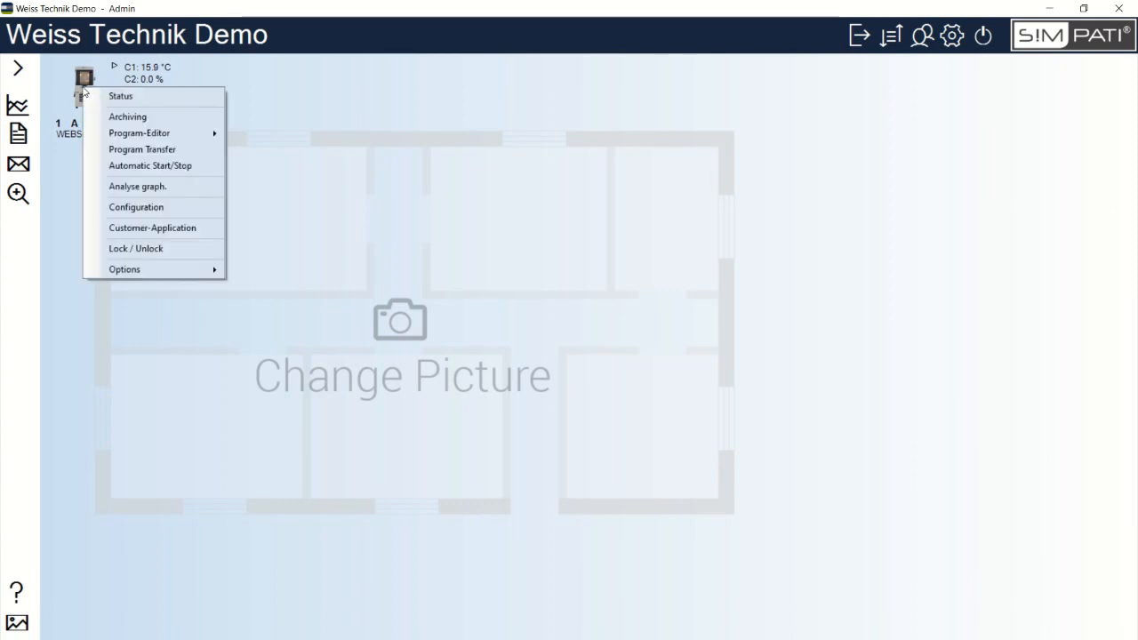
pyautogui.click(189, 213)
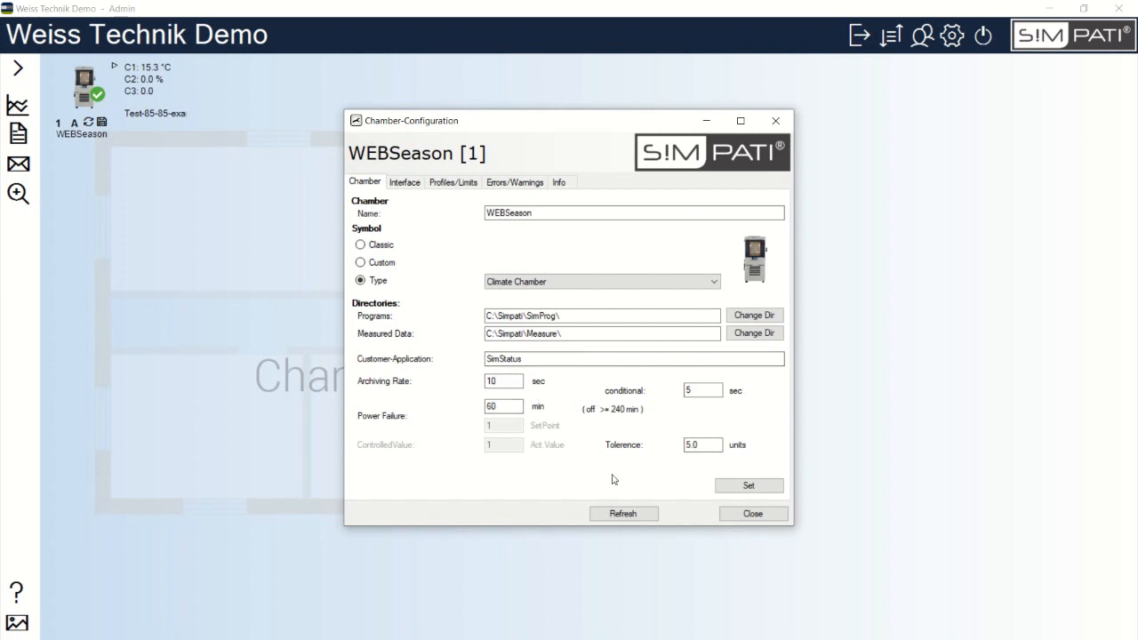
pyautogui.click(408, 186)
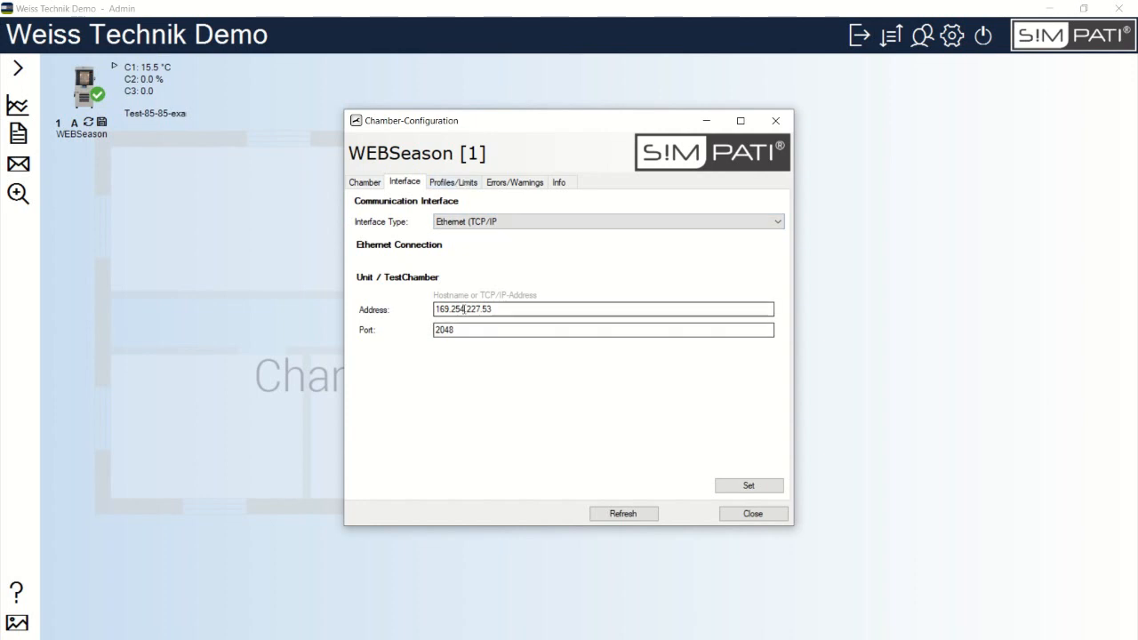
pyautogui.click(455, 184)
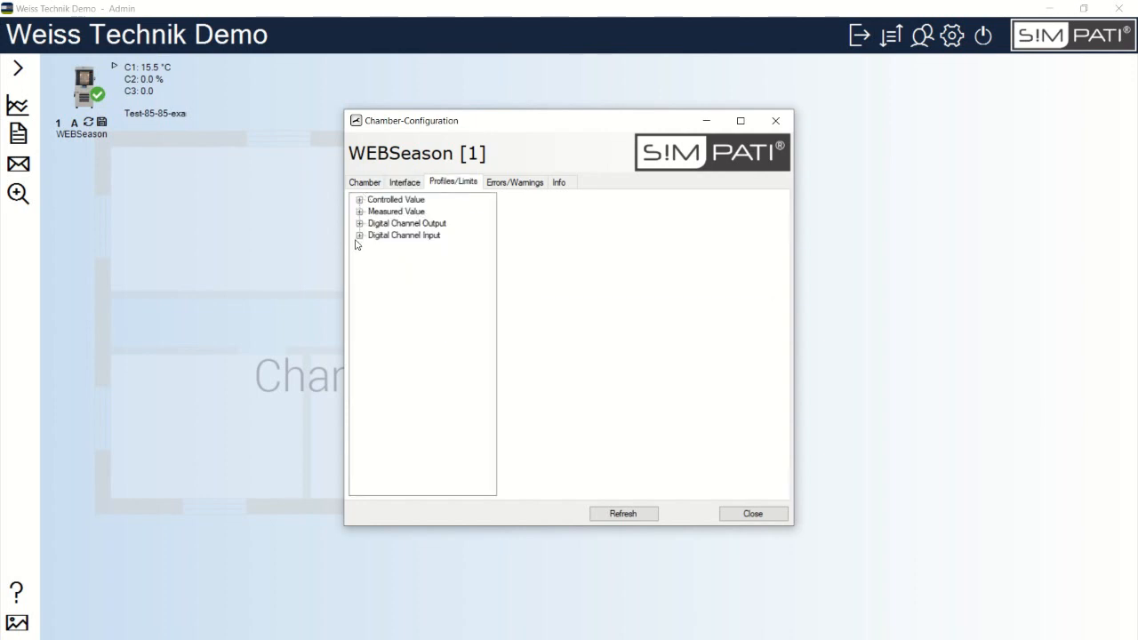
pyautogui.click(502, 188)
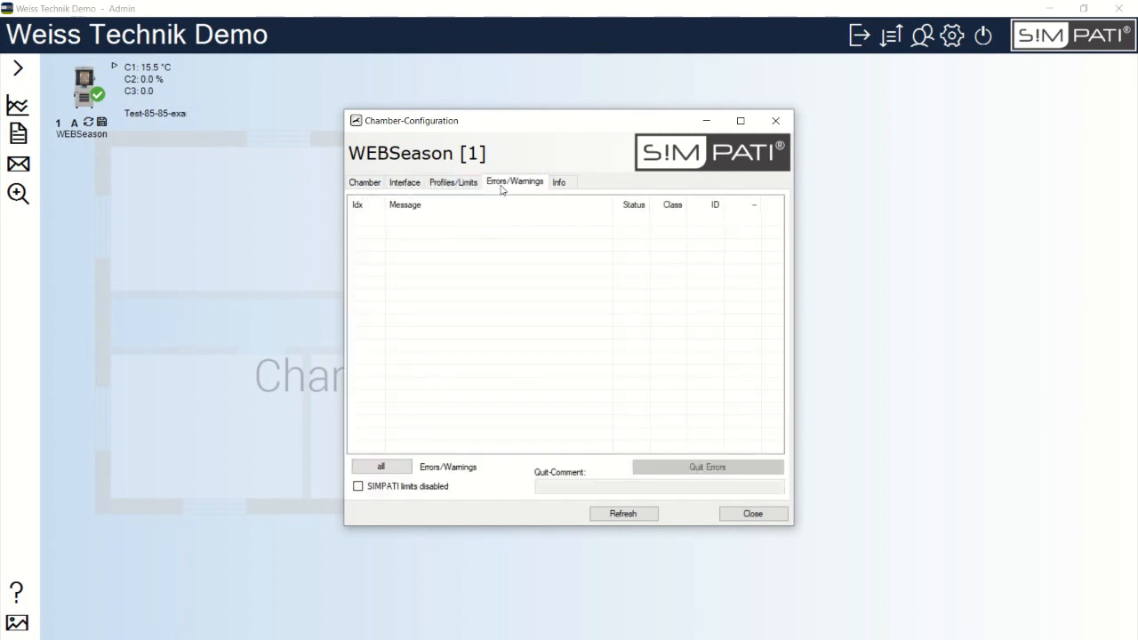
pyautogui.click(562, 187)
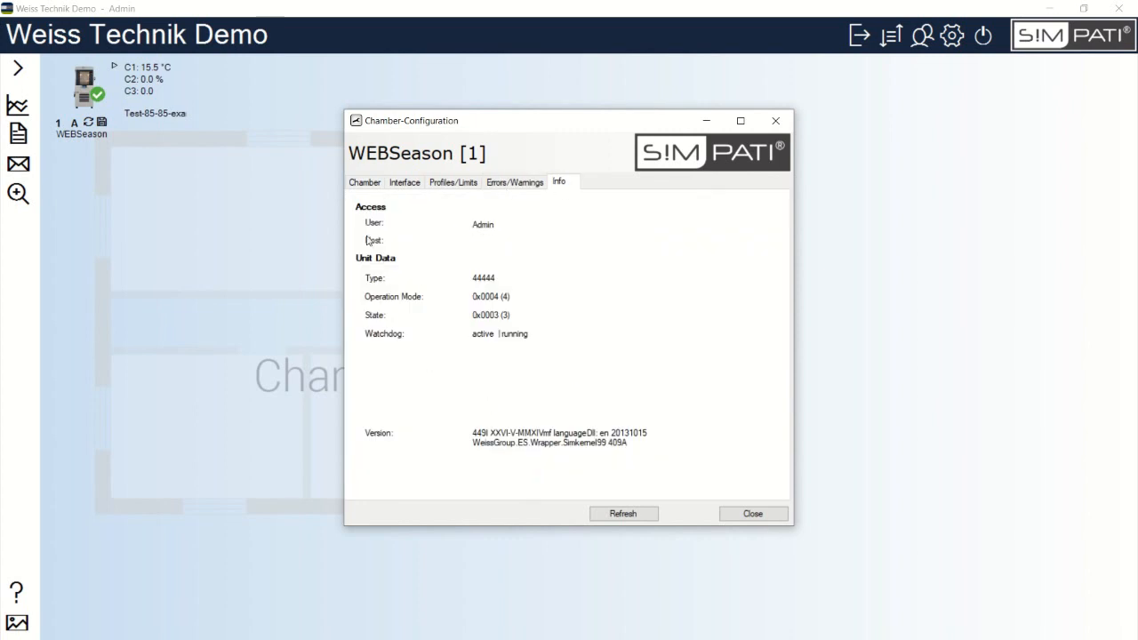
pyautogui.click(366, 182)
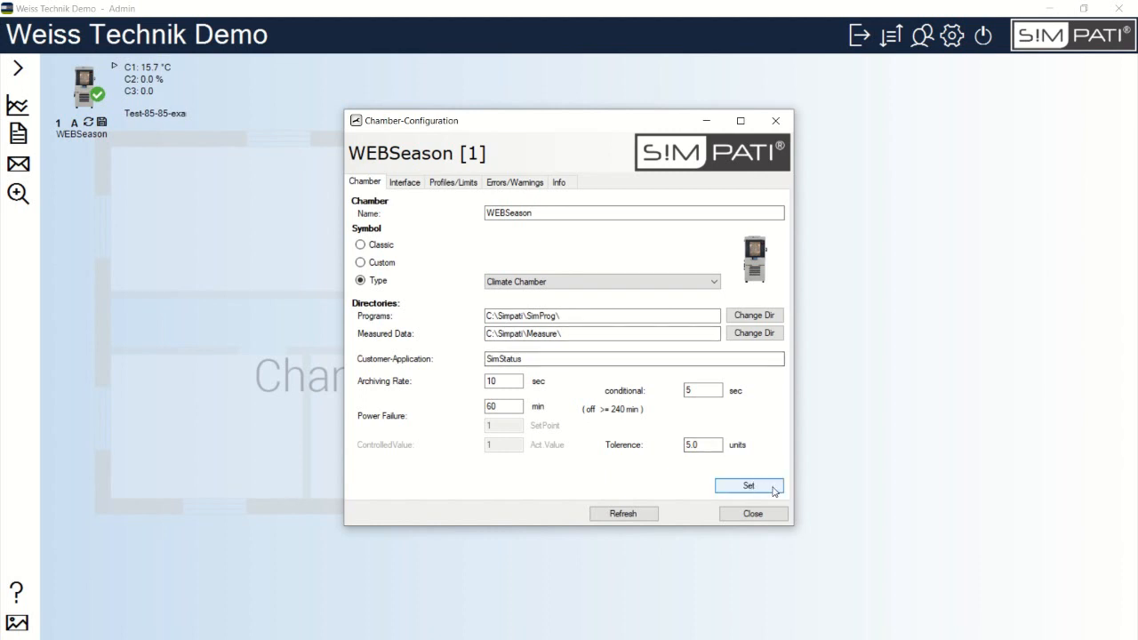
pyautogui.click(754, 514)
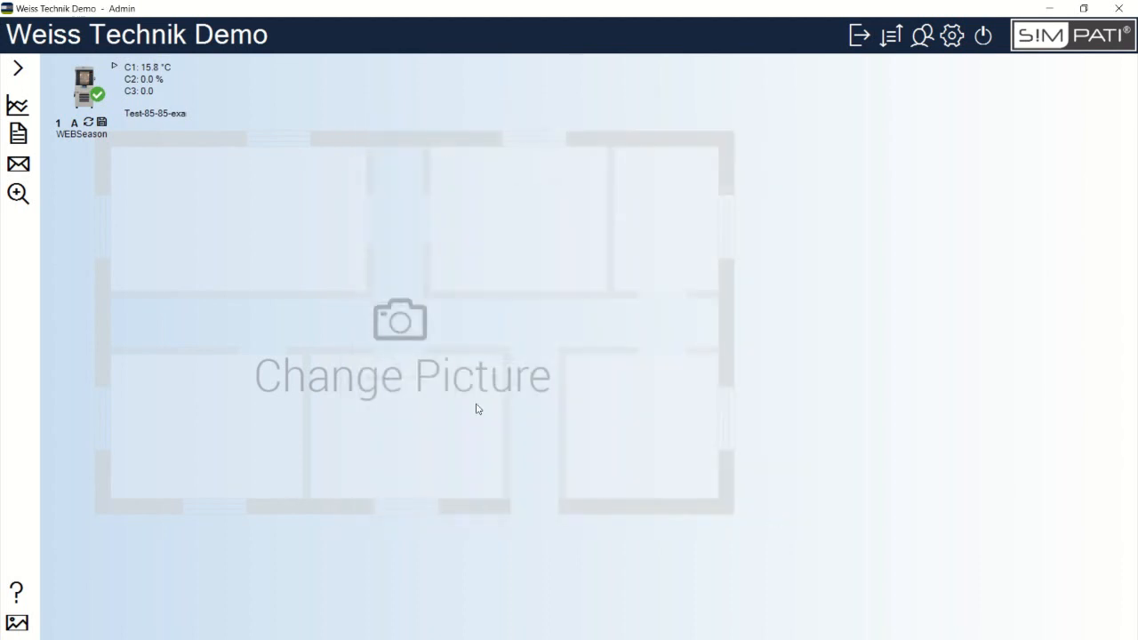
# Lock the WEBSeason chamber and unlock it again.
pyautogui.rightClick(82, 96)
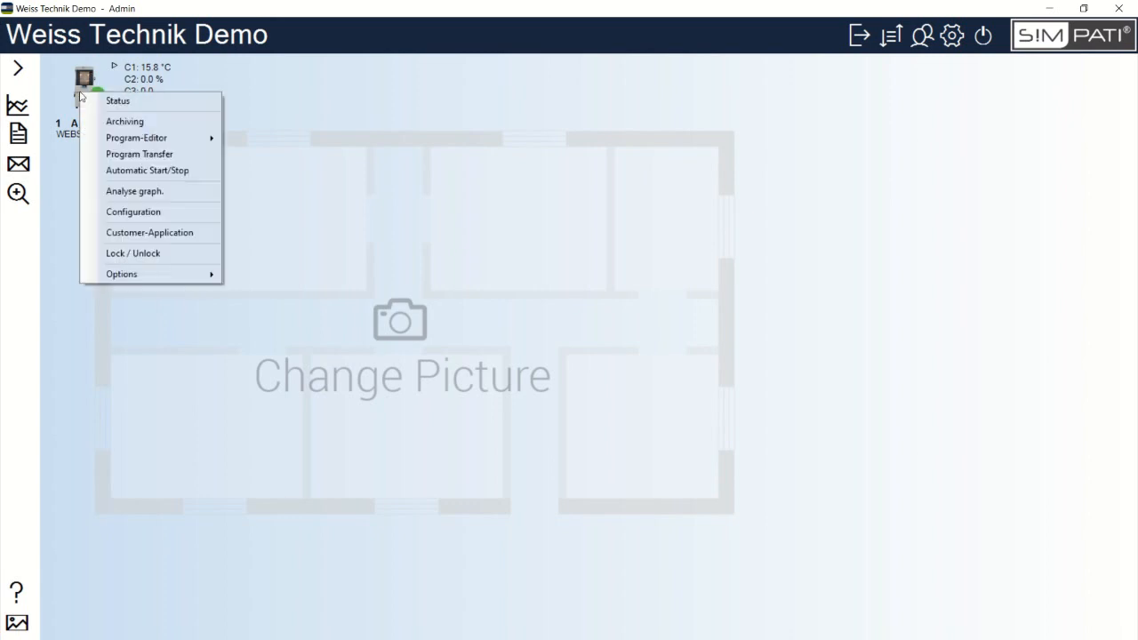
pyautogui.click(173, 255)
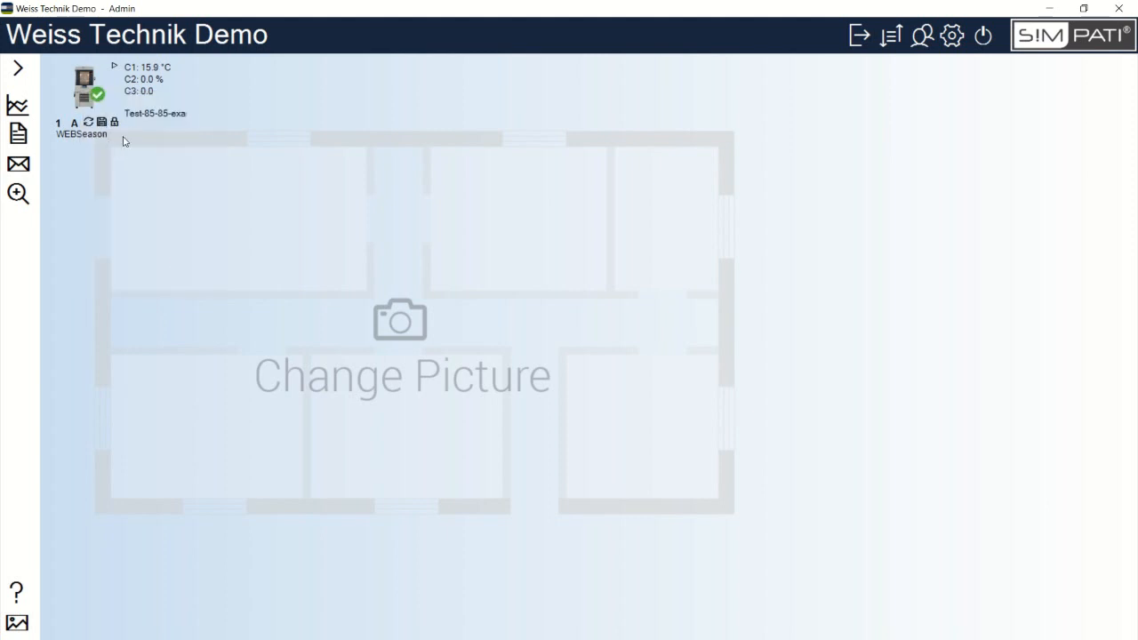
pyautogui.rightClick(83, 102)
pyautogui.click(153, 263)
# Check the WEBSeason chamber's operating mode, archive status, setpoints and actual values in its status window, and close the window.
pyautogui.rightClick(89, 95)
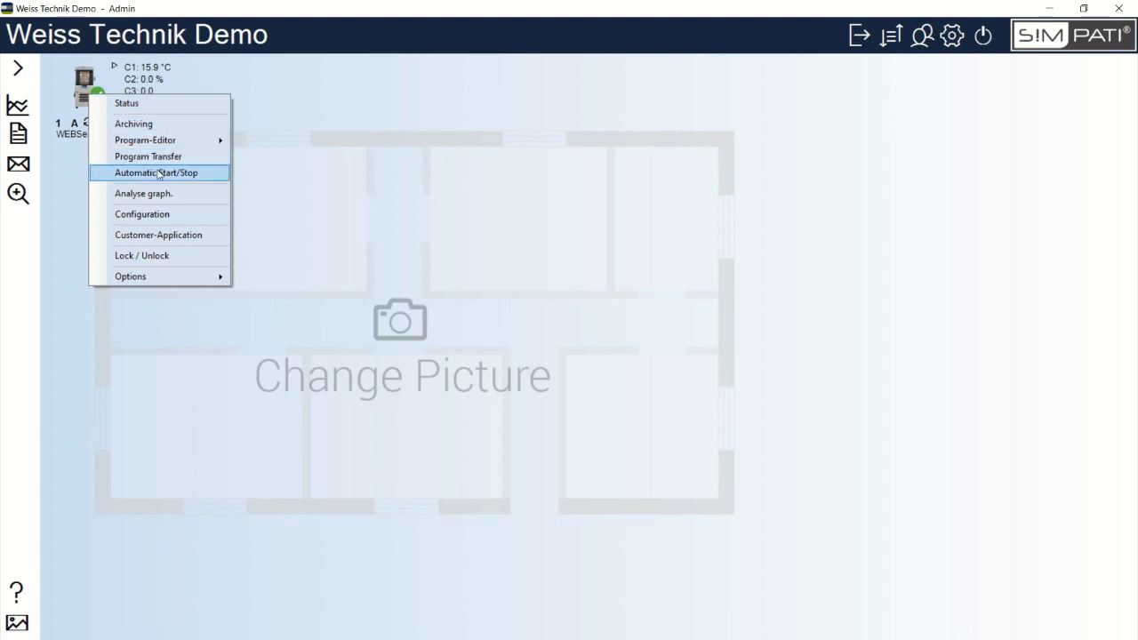
pyautogui.click(155, 107)
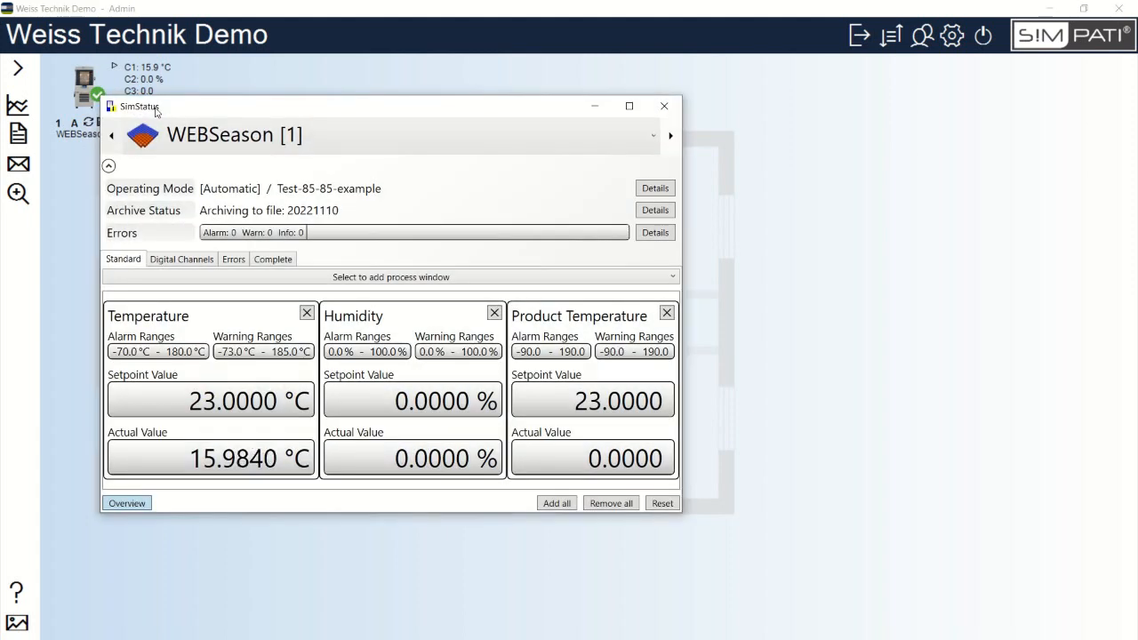
pyautogui.moveTo(238, 111); pyautogui.dragTo(362, 98)
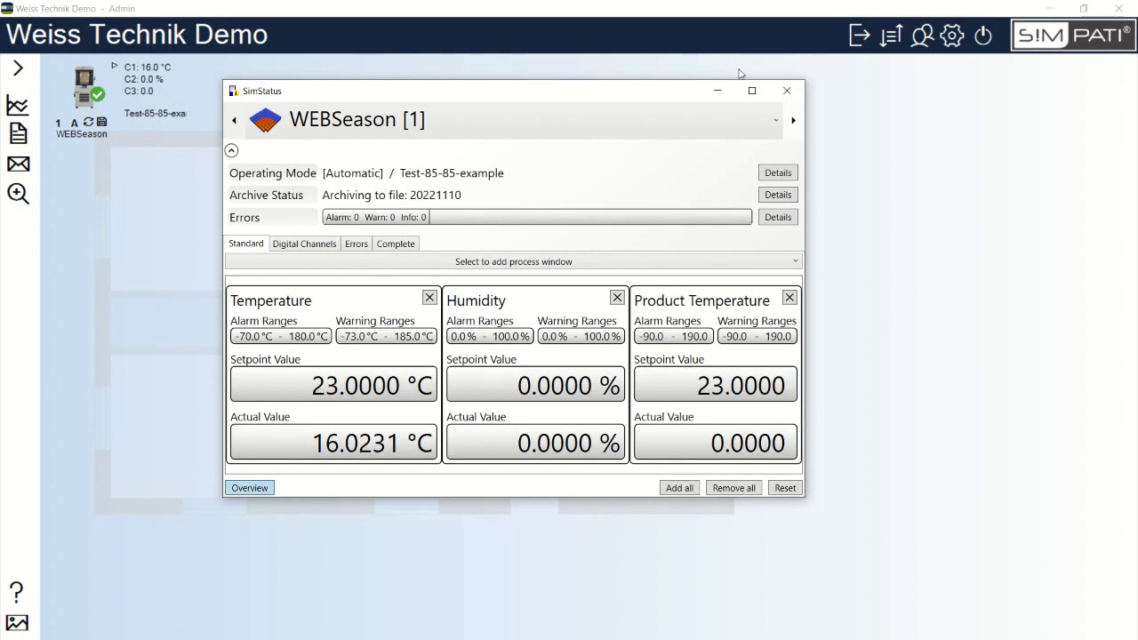
pyautogui.click(788, 92)
# Stop the running Test-85-85-example program on the WEBSeason chamber, confirm the stop with Yes and close the Auto Start/Stop window.
pyautogui.rightClick(87, 89)
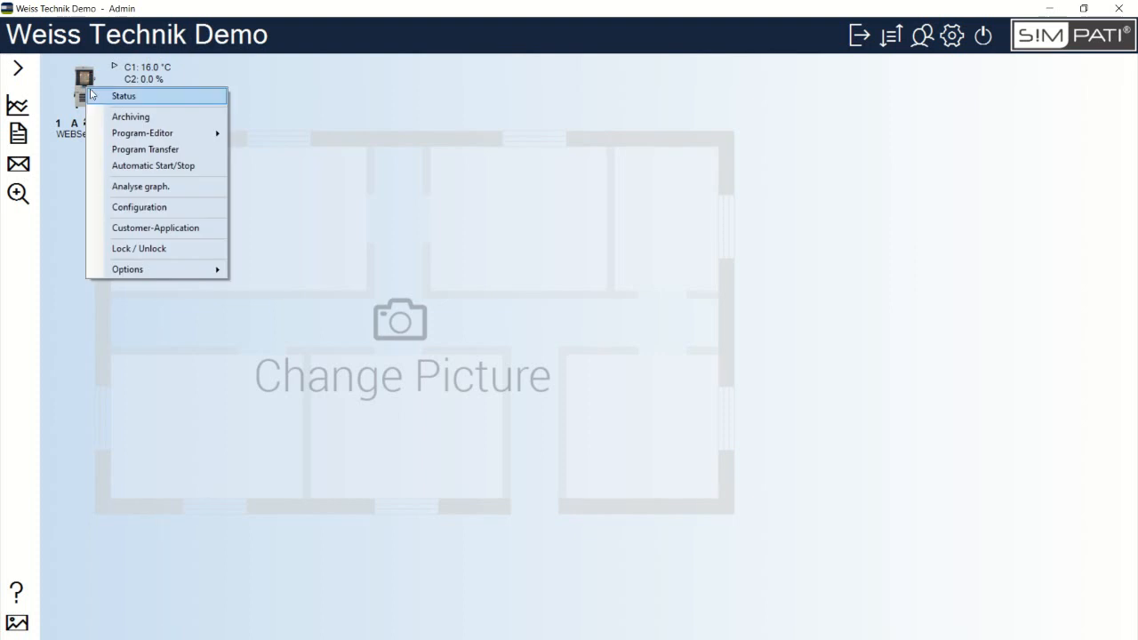
pyautogui.click(175, 165)
pyautogui.moveTo(279, 121); pyautogui.dragTo(444, 86)
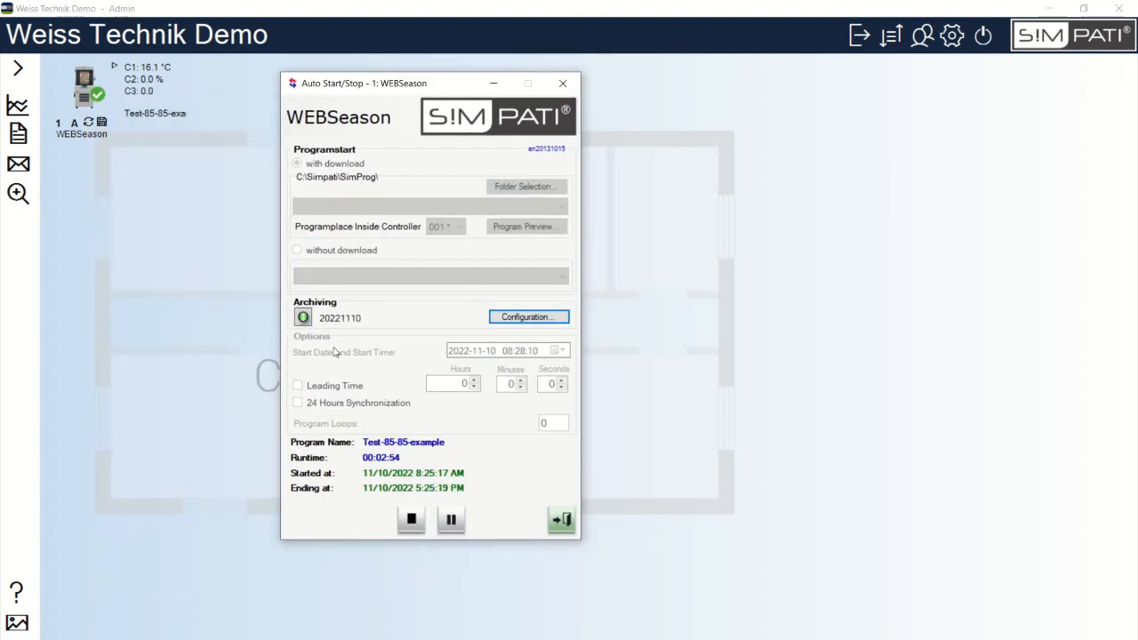
pyautogui.click(413, 523)
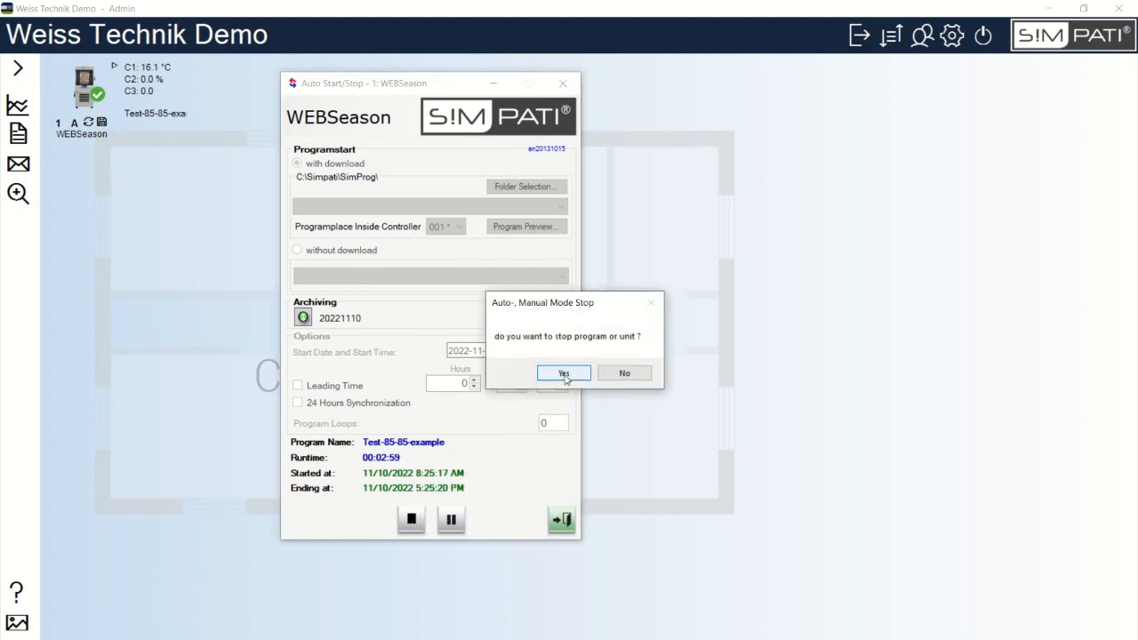
pyautogui.click(564, 374)
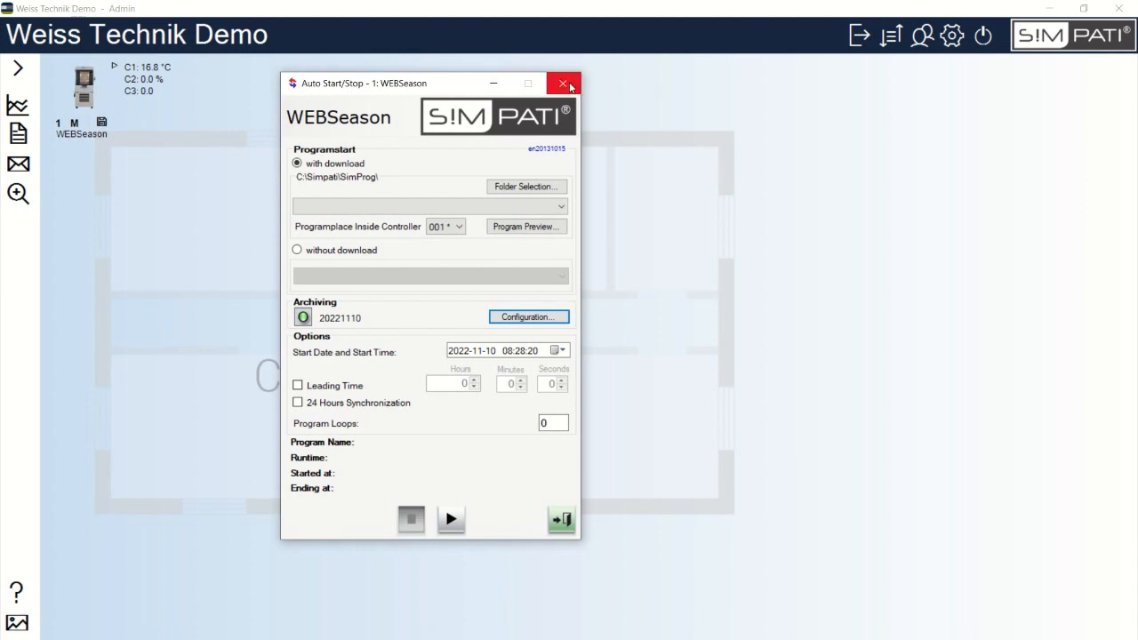
pyautogui.click(563, 82)
# Stop archiving to file 20221110 for the WEBSeason chamber and close the Archiving window.
pyautogui.rightClick(89, 90)
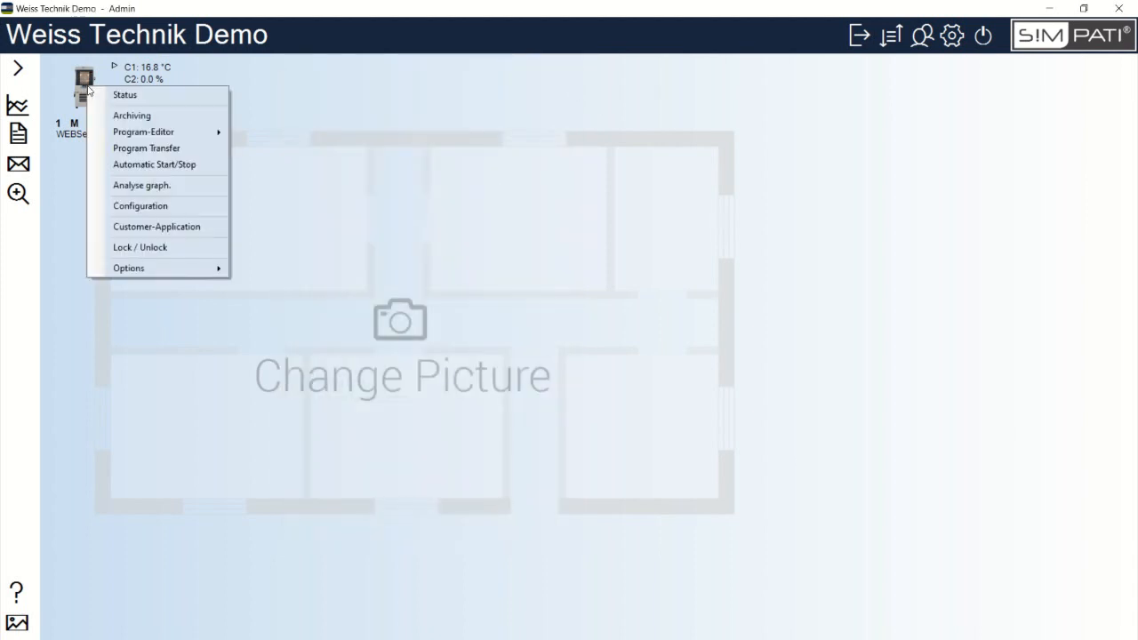
pyautogui.click(126, 116)
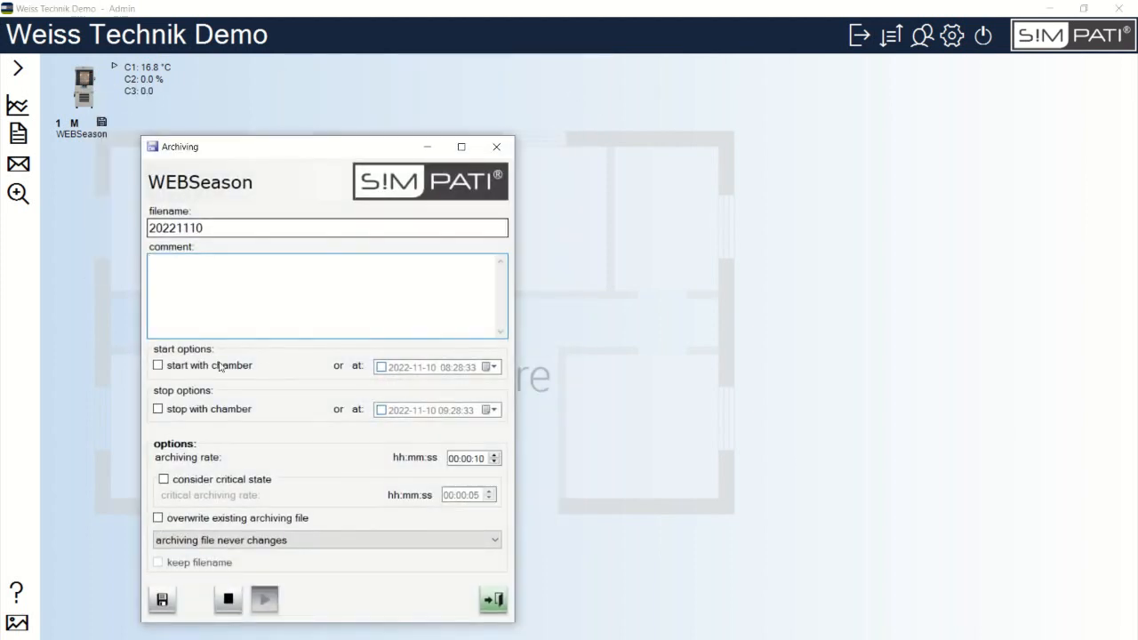
pyautogui.click(229, 605)
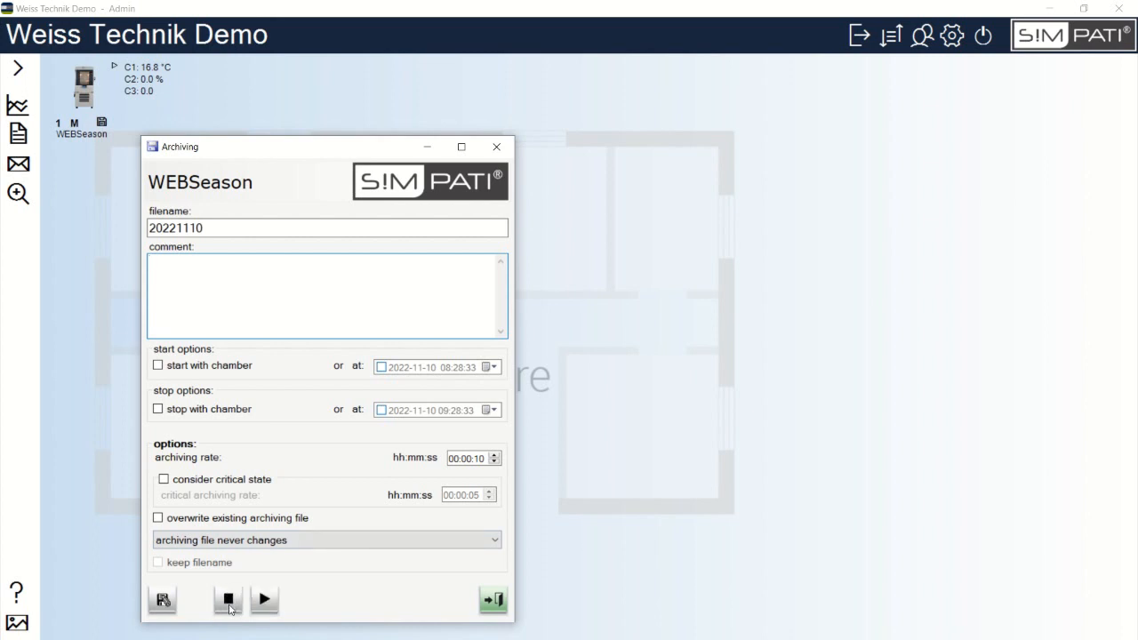
pyautogui.click(230, 607)
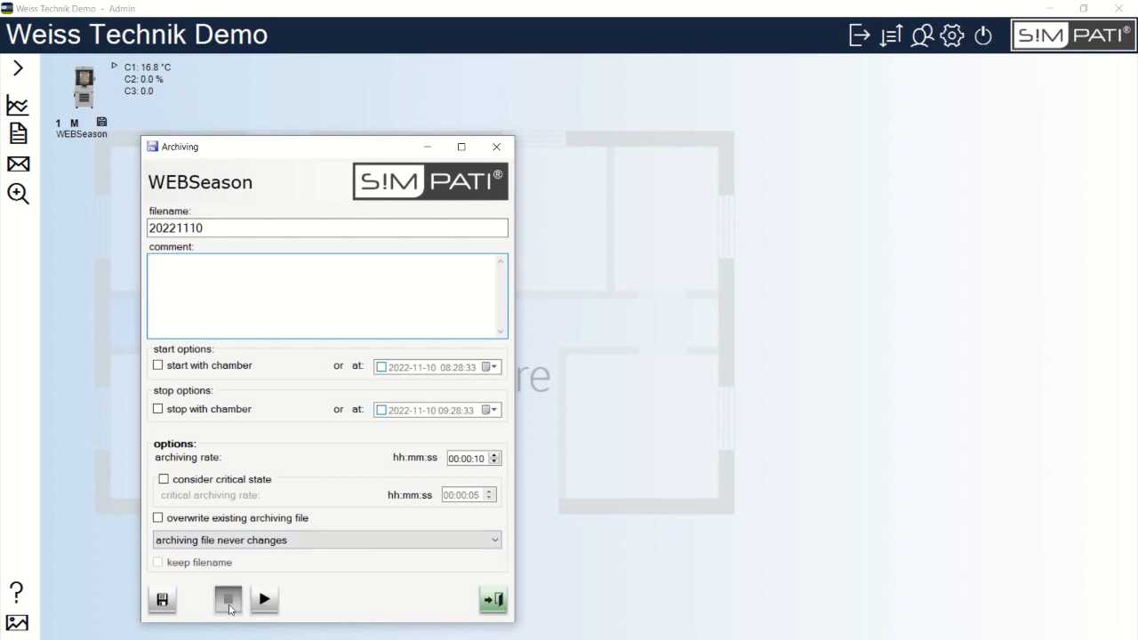
pyautogui.click(497, 148)
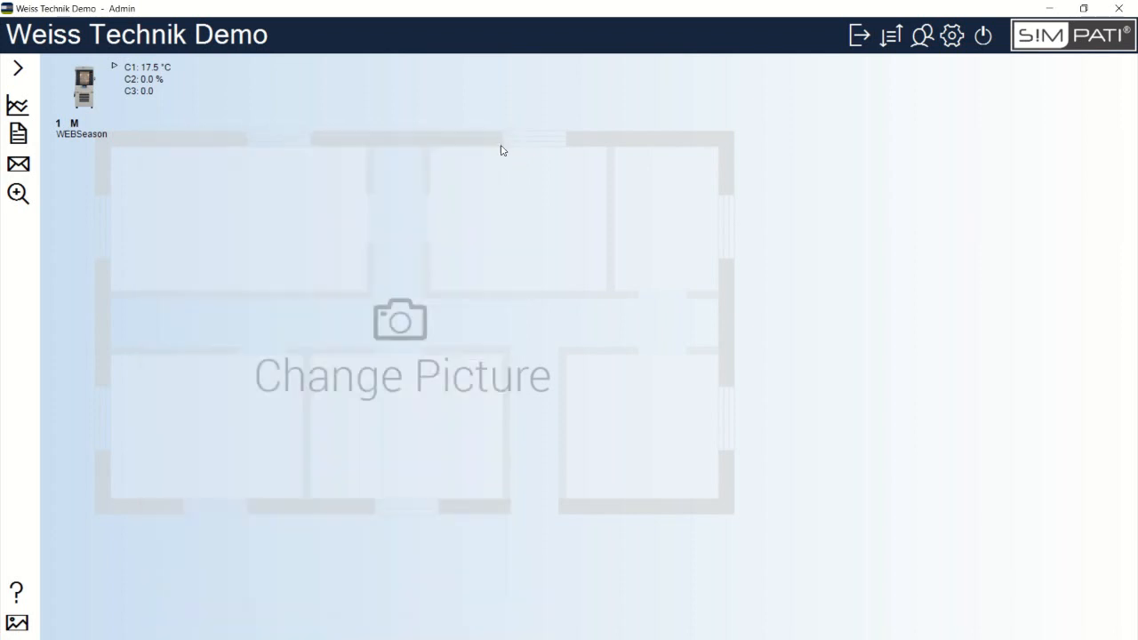
# Open the archive file FEUCHTE.H01 from the Simpati MEASURE folder in the SimViewer analysis tool.
pyautogui.rightClick(85, 90)
pyautogui.click(346, 191)
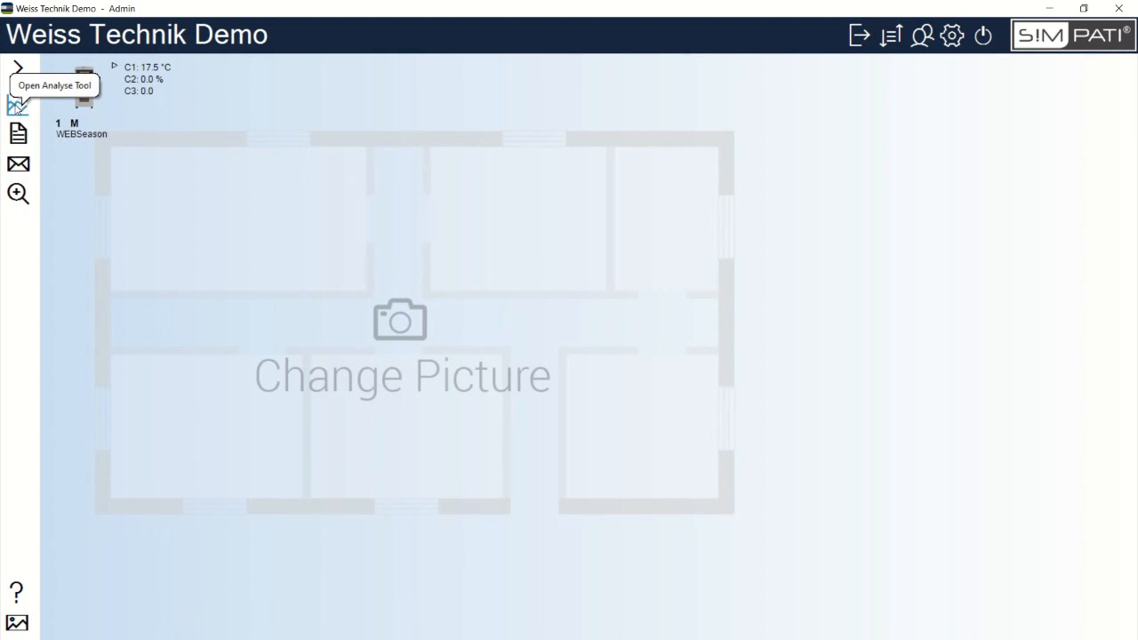
pyautogui.click(17, 106)
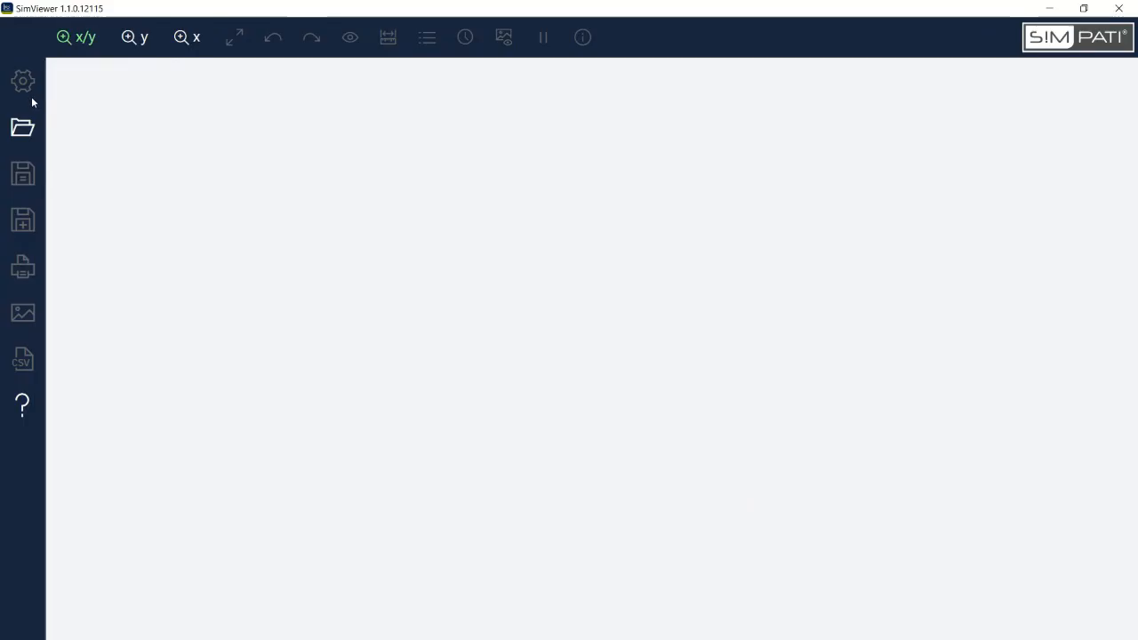
pyautogui.click(39, 134)
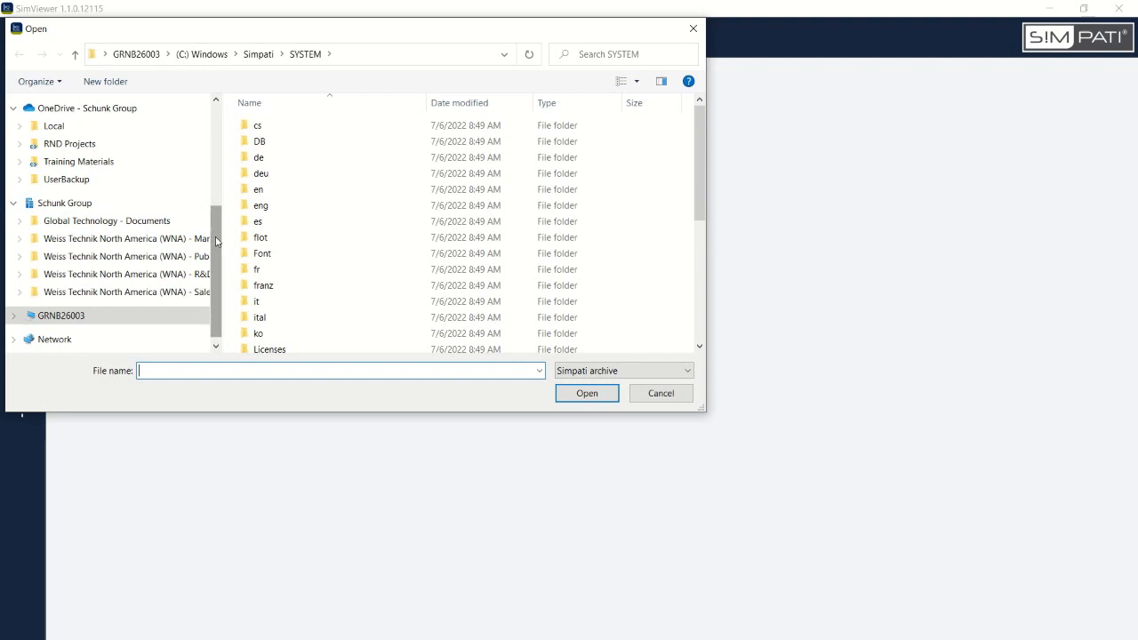
pyautogui.click(257, 56)
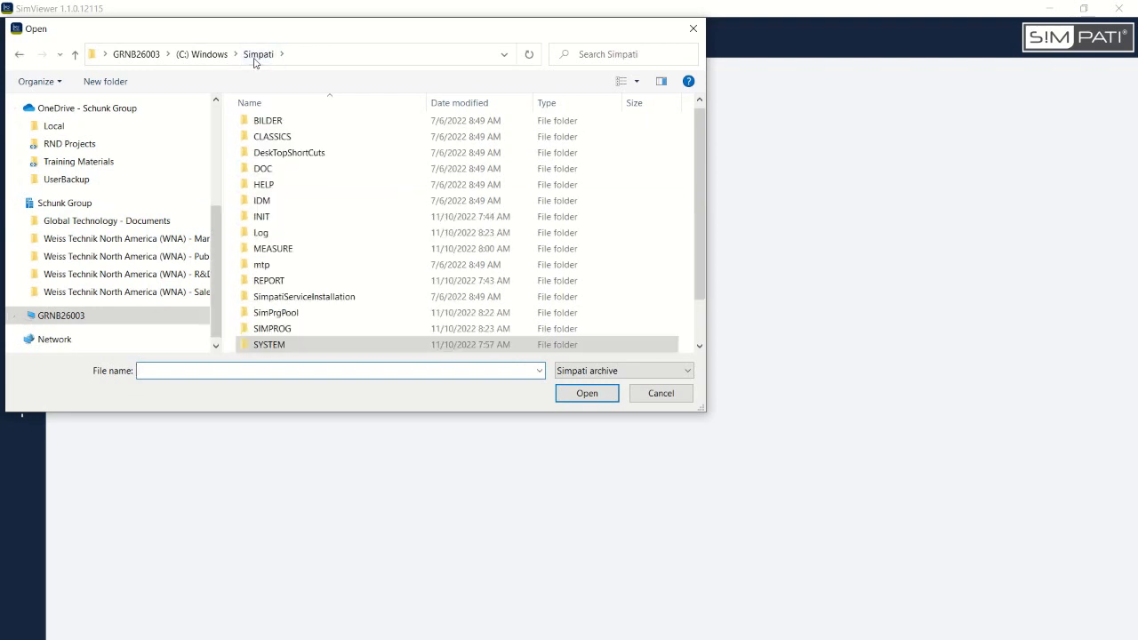
pyautogui.doubleClick(293, 252)
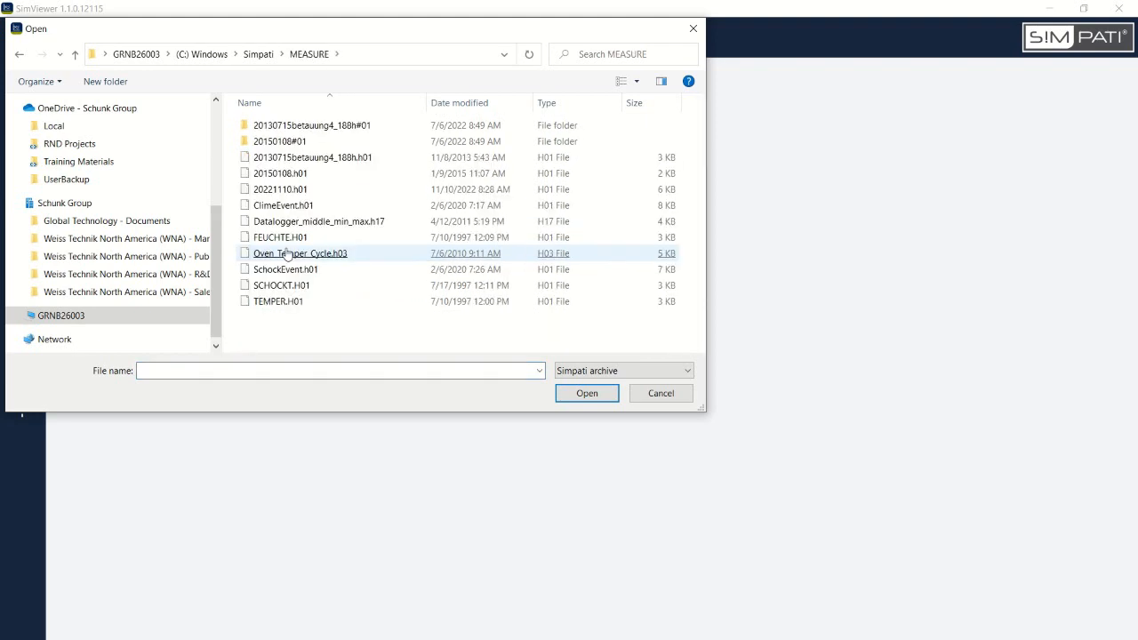
pyautogui.click(293, 253)
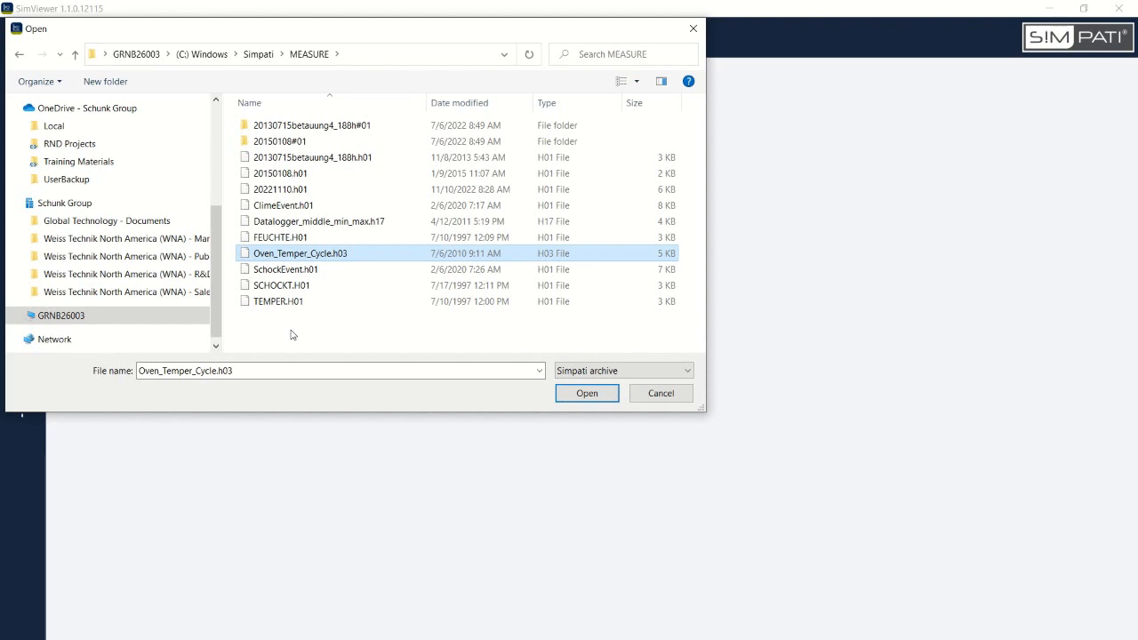
pyautogui.click(286, 238)
pyautogui.doubleClick(286, 238)
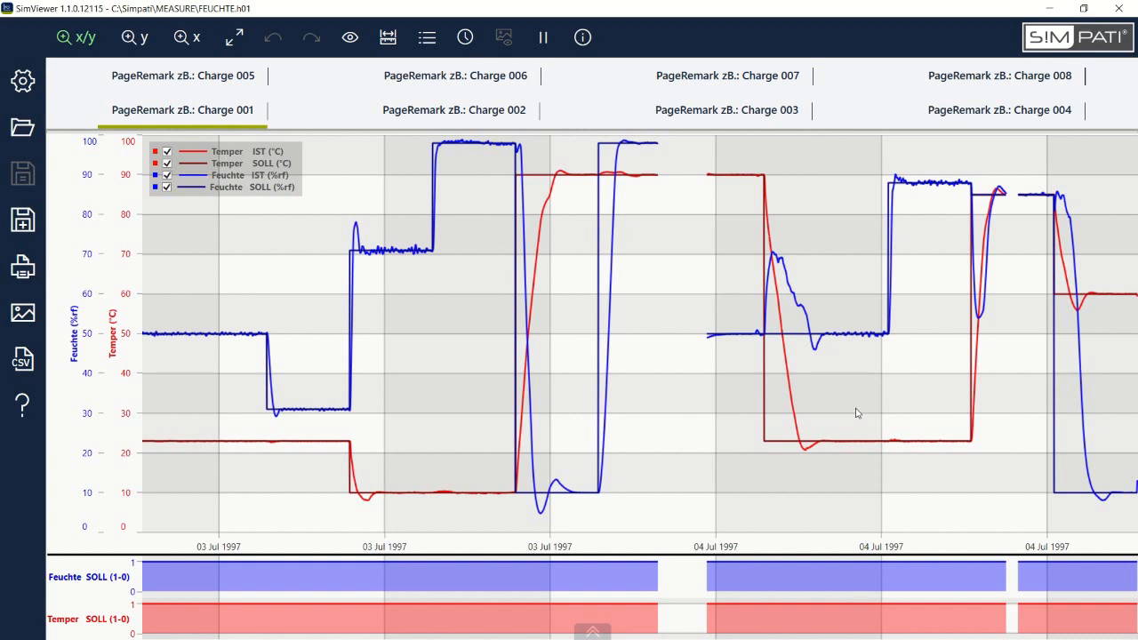
# Magnify the upper part of the temperature and humidity curves on both axes, and restore the previous view.
pyautogui.moveTo(680, 419); pyautogui.dragTo(662, 424)
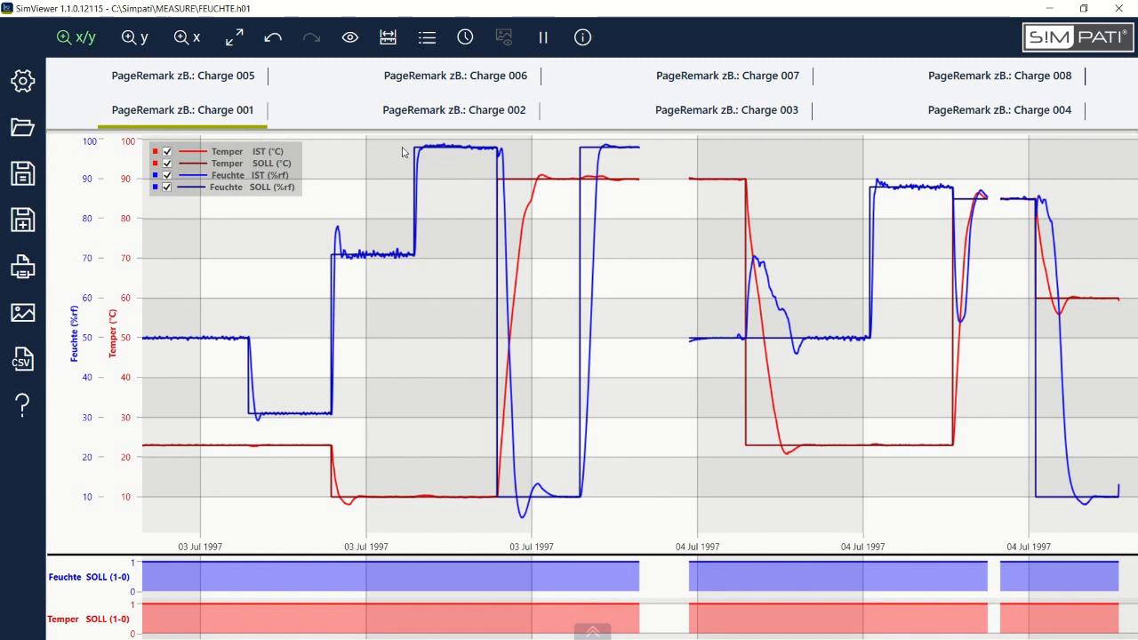
pyautogui.moveTo(400, 142); pyautogui.dragTo(790, 205)
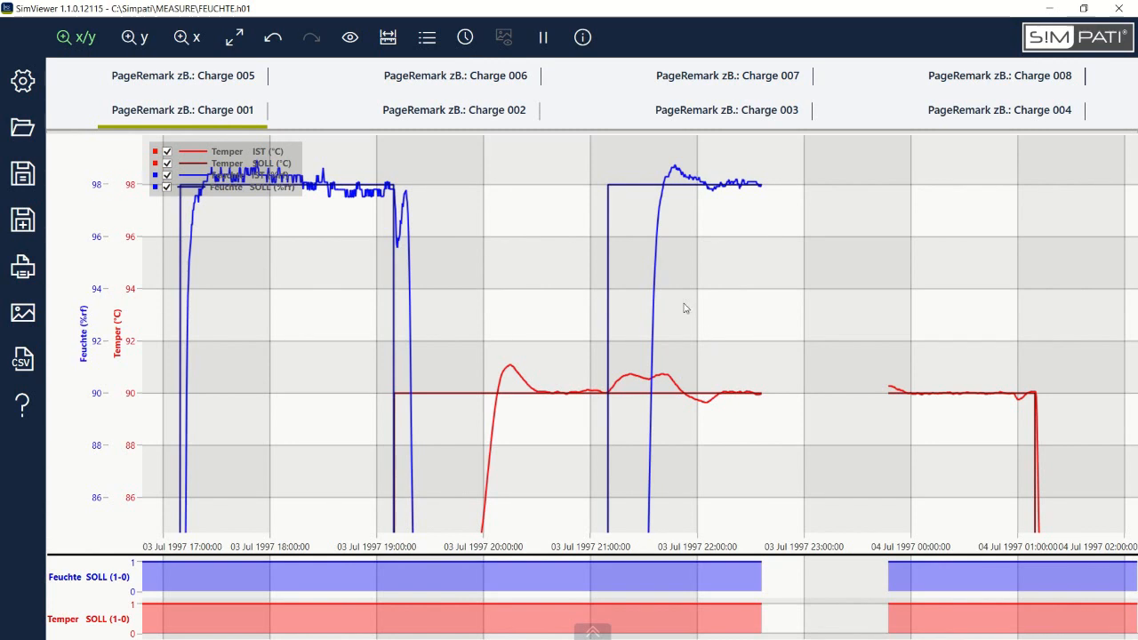
pyautogui.hotkey('ctrl', 'z')
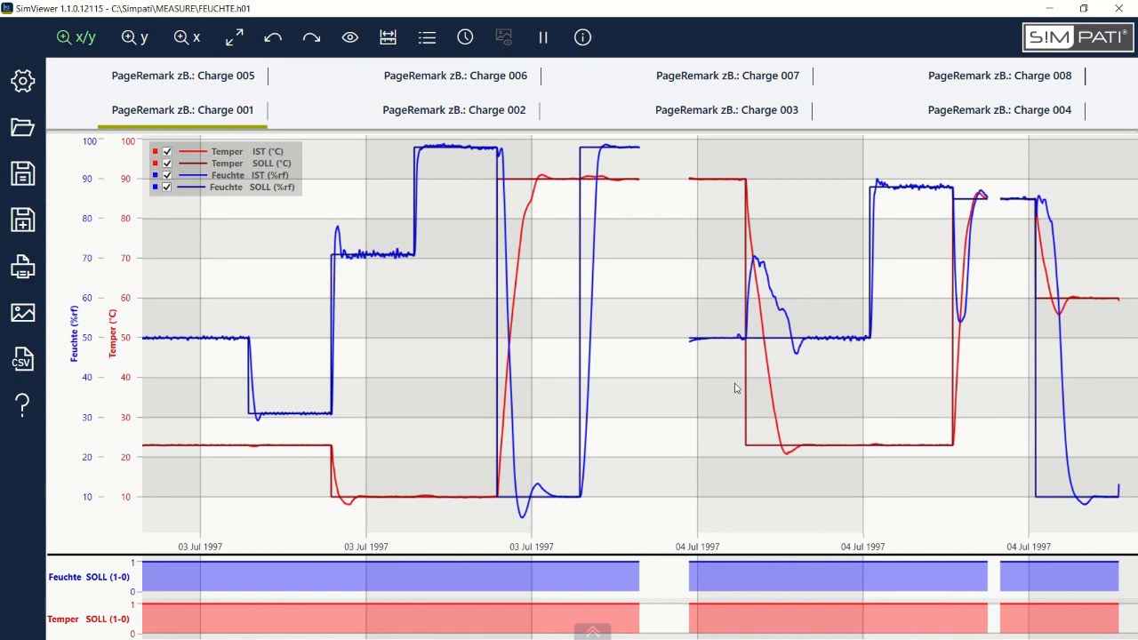
# Magnify the humidity plateau near 71 % with y-only zoom, restore the view and switch to x-only zoom.
pyautogui.click(134, 40)
pyautogui.moveTo(374, 237); pyautogui.dragTo(379, 276)
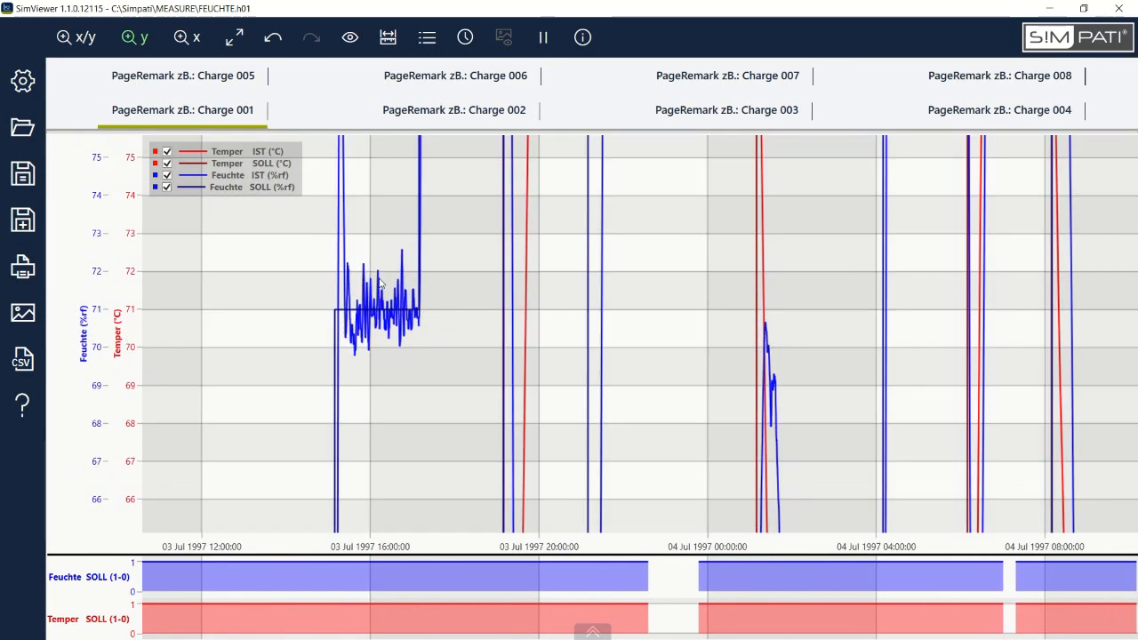
pyautogui.rightClick(379, 282)
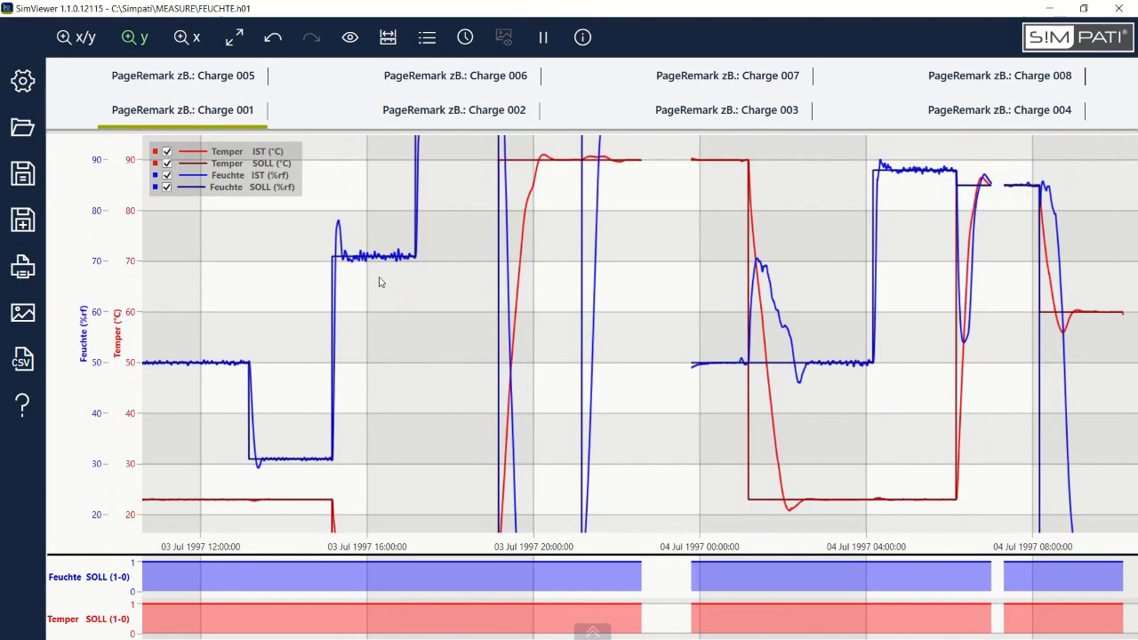
pyautogui.click(193, 43)
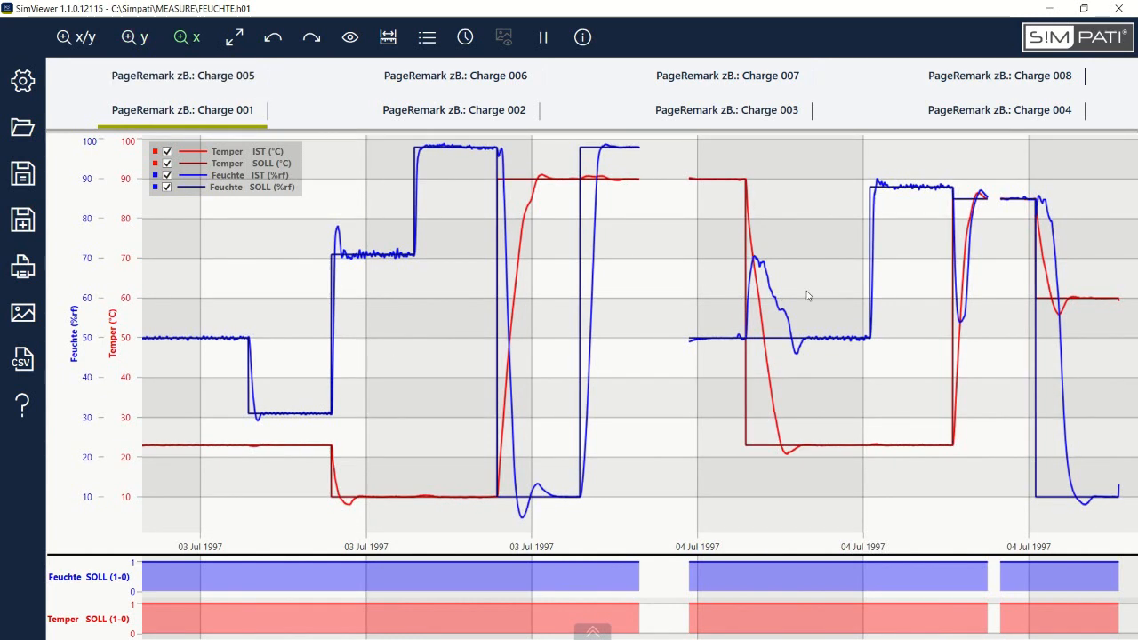
# Magnify sections of the 4 July and 3 July 1997 curves with x-only zoom, restoring the full view after each.
pyautogui.moveTo(825, 297); pyautogui.dragTo(859, 297)
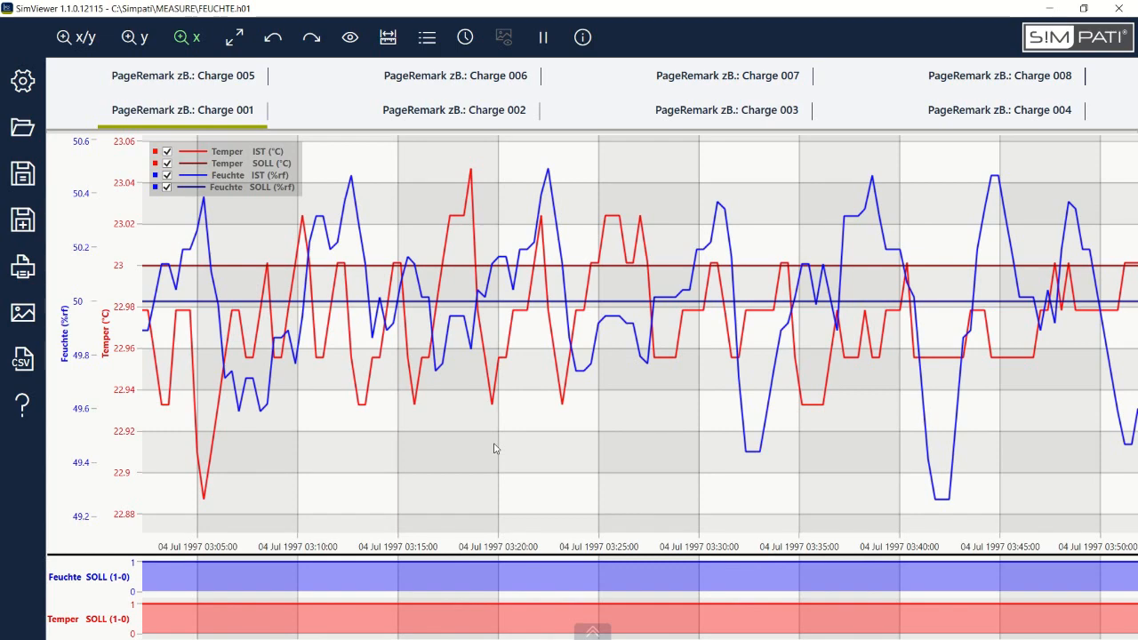
pyautogui.scroll(-5, 493, 450)
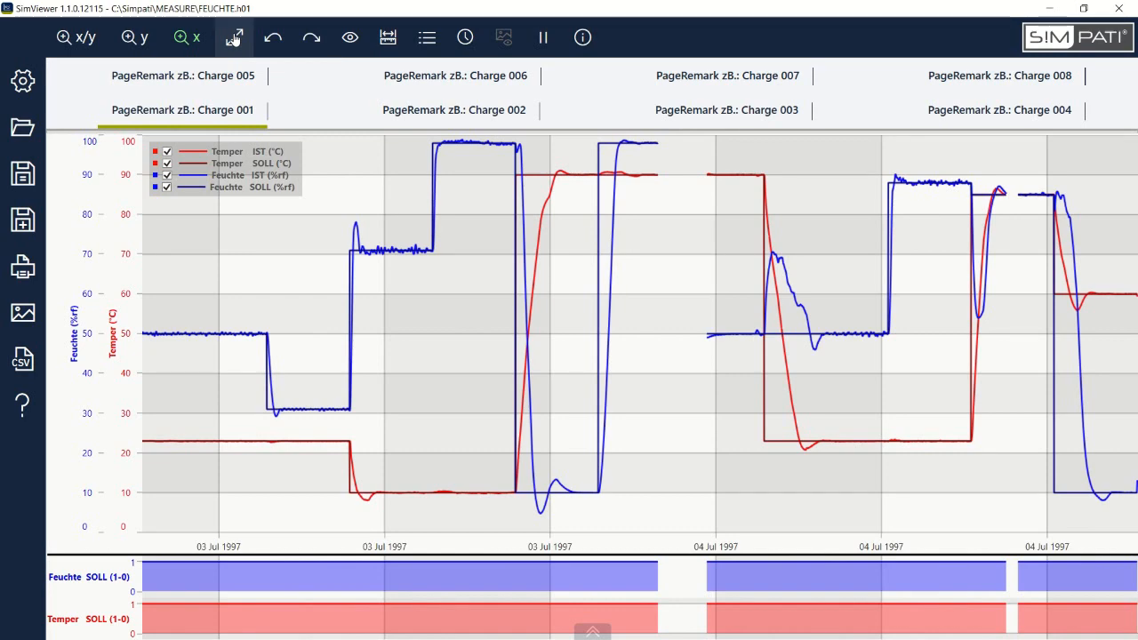
pyautogui.moveTo(342, 214); pyautogui.dragTo(470, 306)
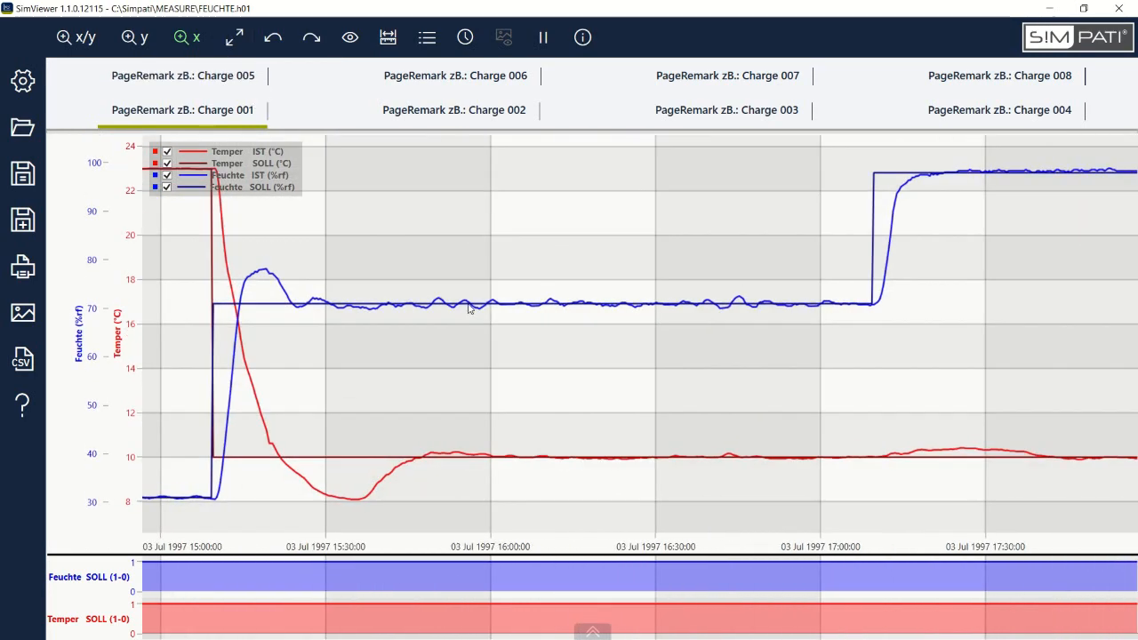
pyautogui.click(230, 39)
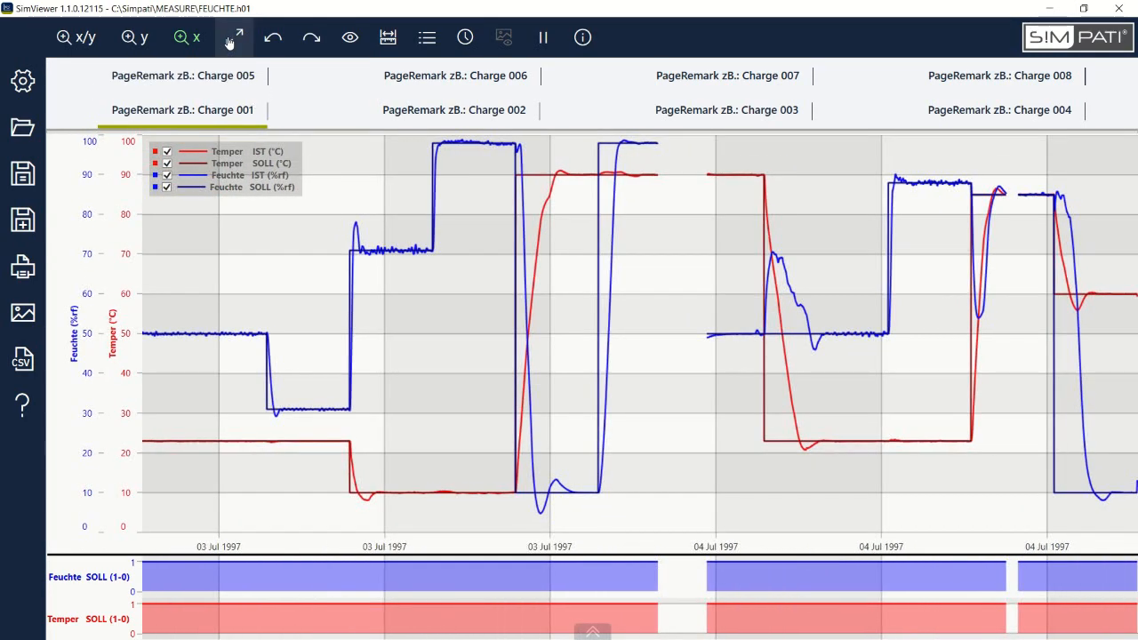
# Switch to combined x/y zoom and inspect the curve values with the value read-out, turning it off again.
pyautogui.click(98, 37)
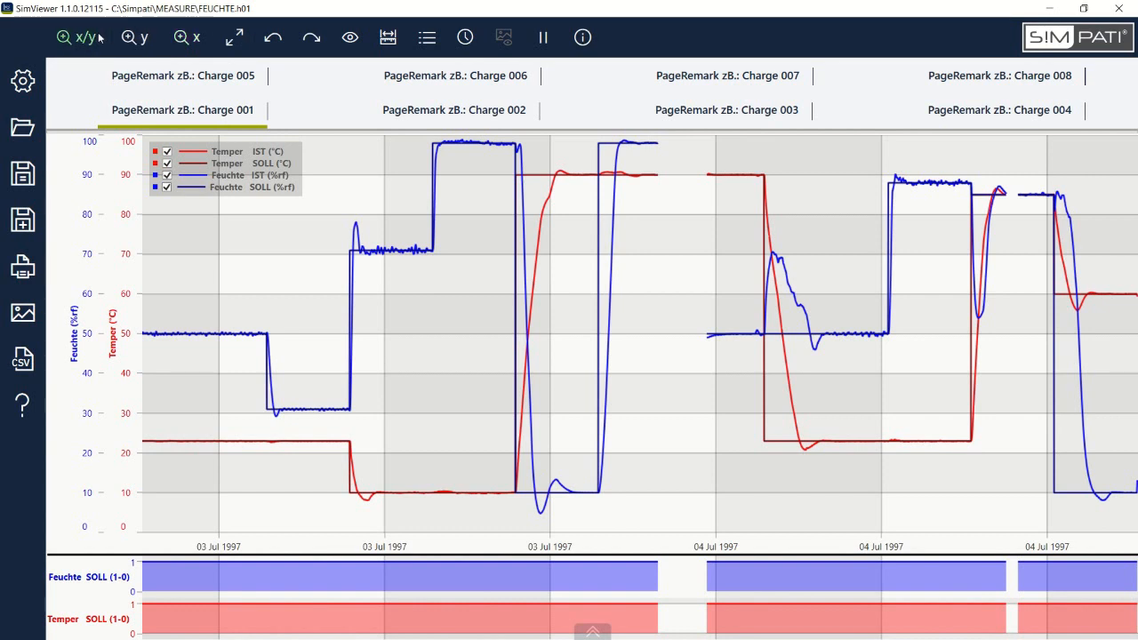
pyautogui.click(351, 42)
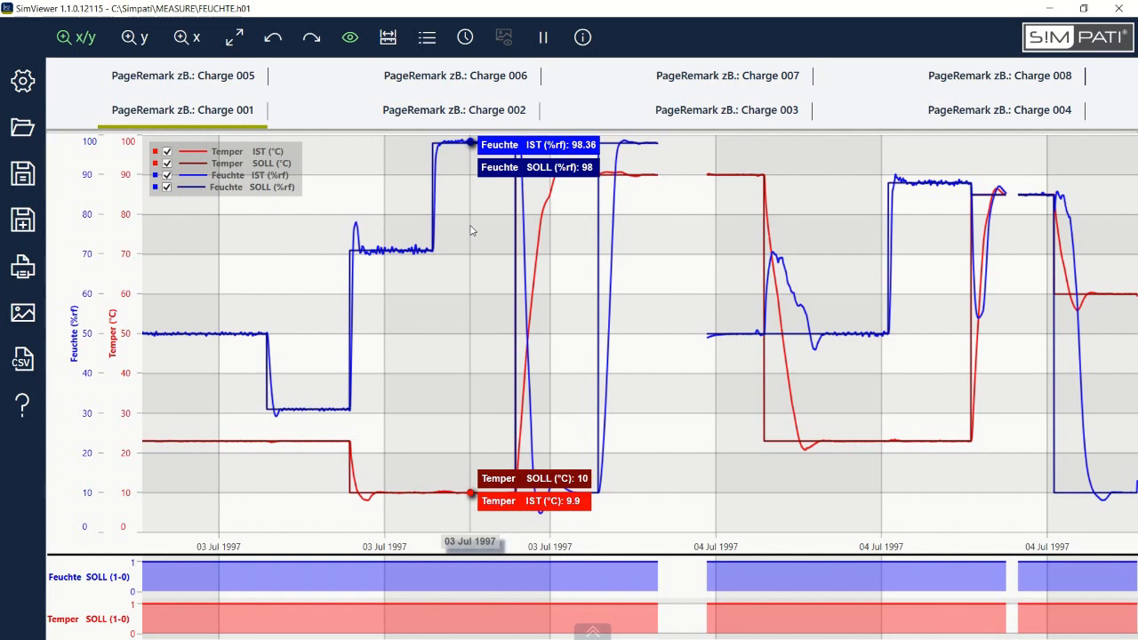
pyautogui.click(350, 36)
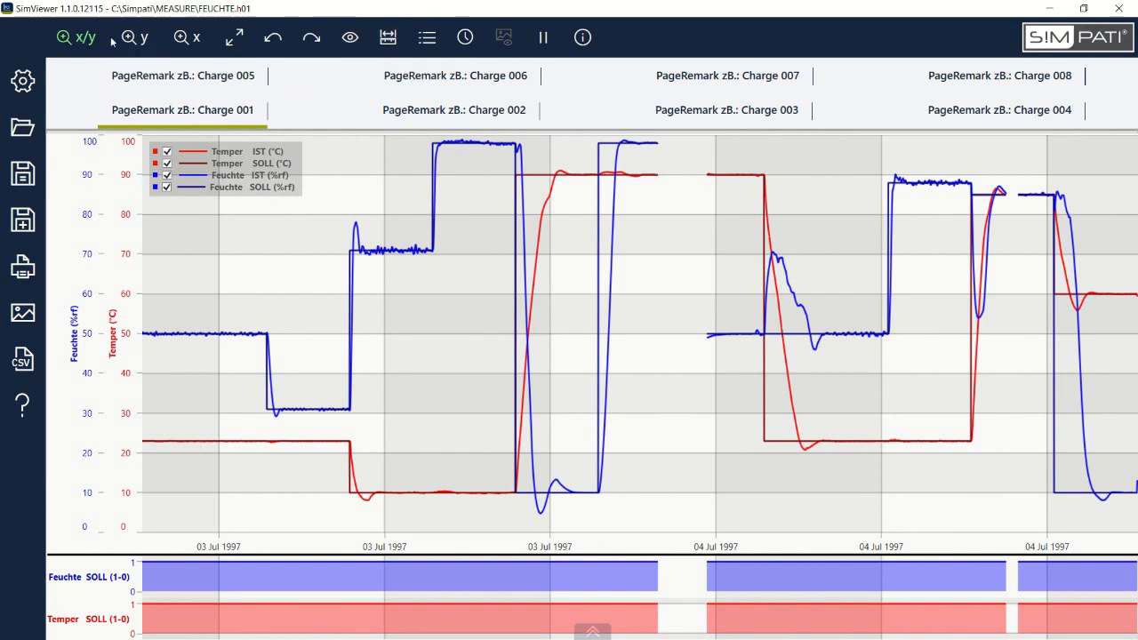
# Magnify the 90 °C to 23 °C drop and add a measurement area on the Temper IST curve from 01:09:42 to 02:01:13.
pyautogui.moveTo(735, 173); pyautogui.dragTo(865, 472)
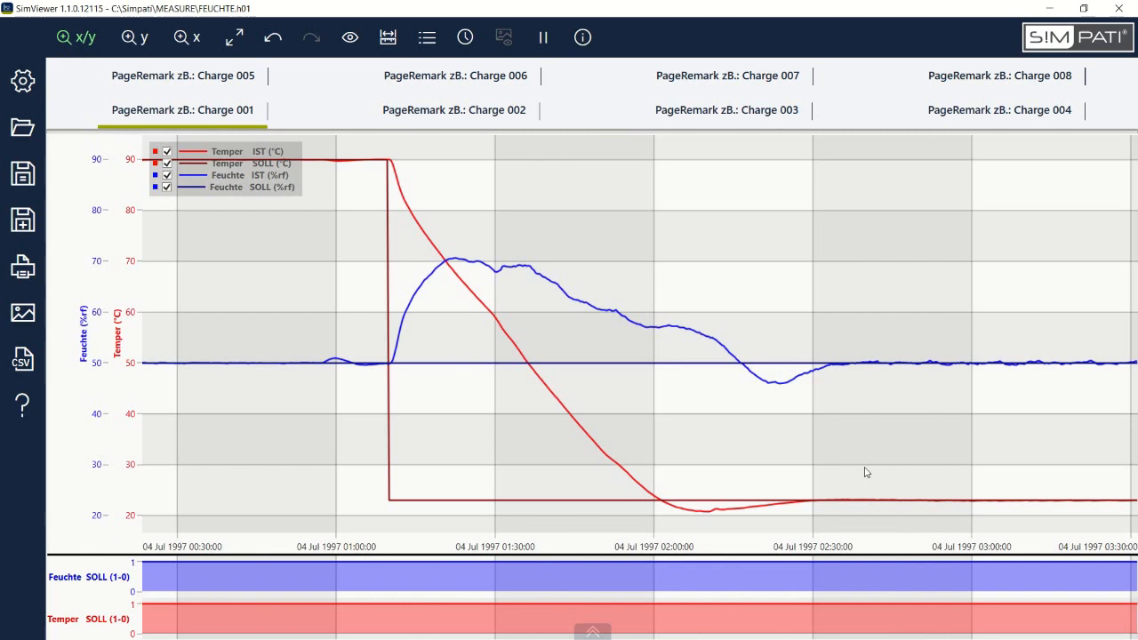
pyautogui.click(349, 36)
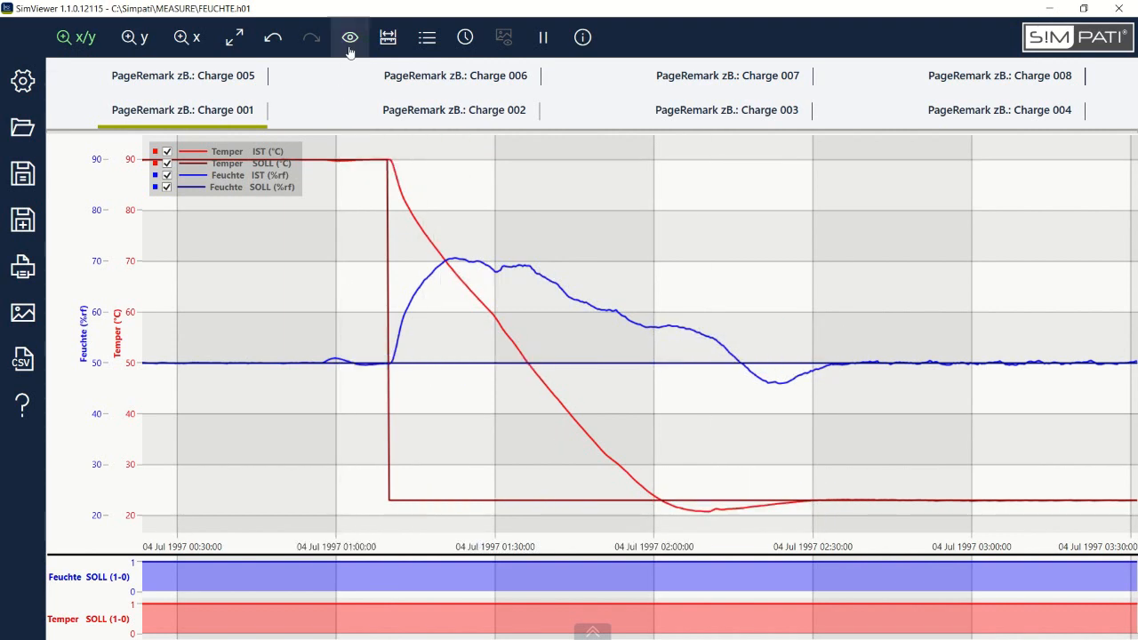
pyautogui.click(389, 38)
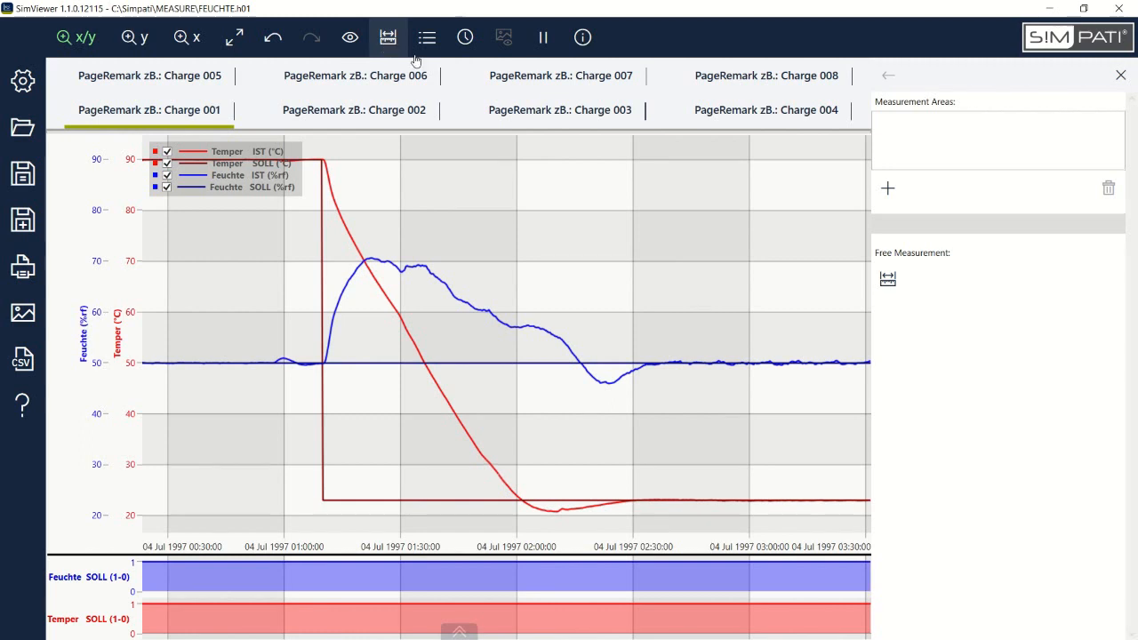
pyautogui.click(889, 191)
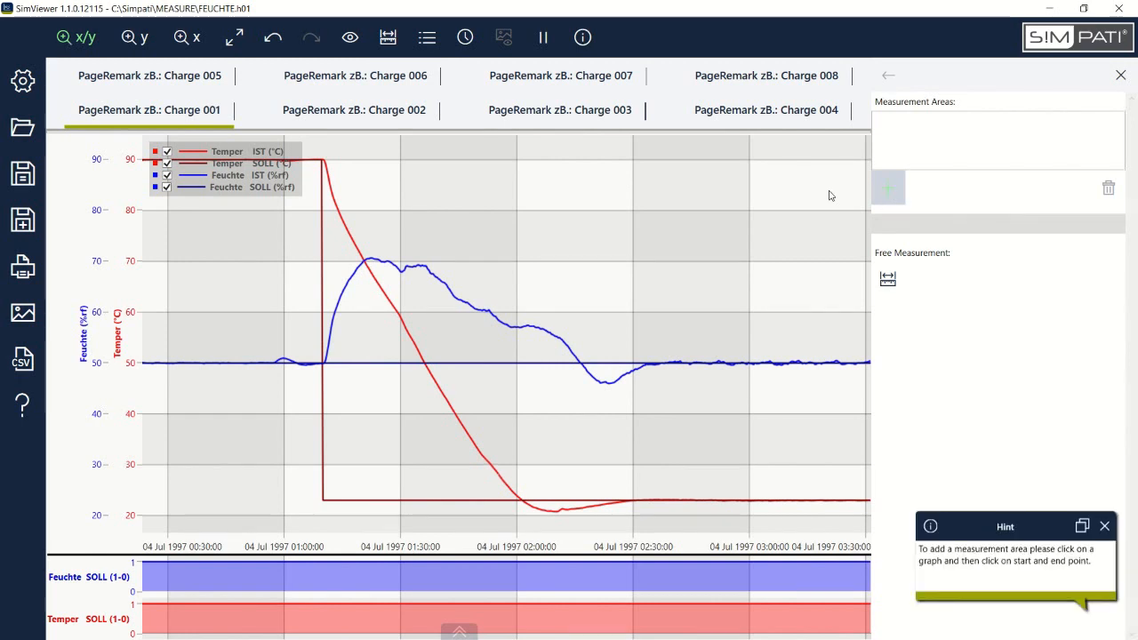
pyautogui.click(402, 323)
pyautogui.moveTo(402, 322)
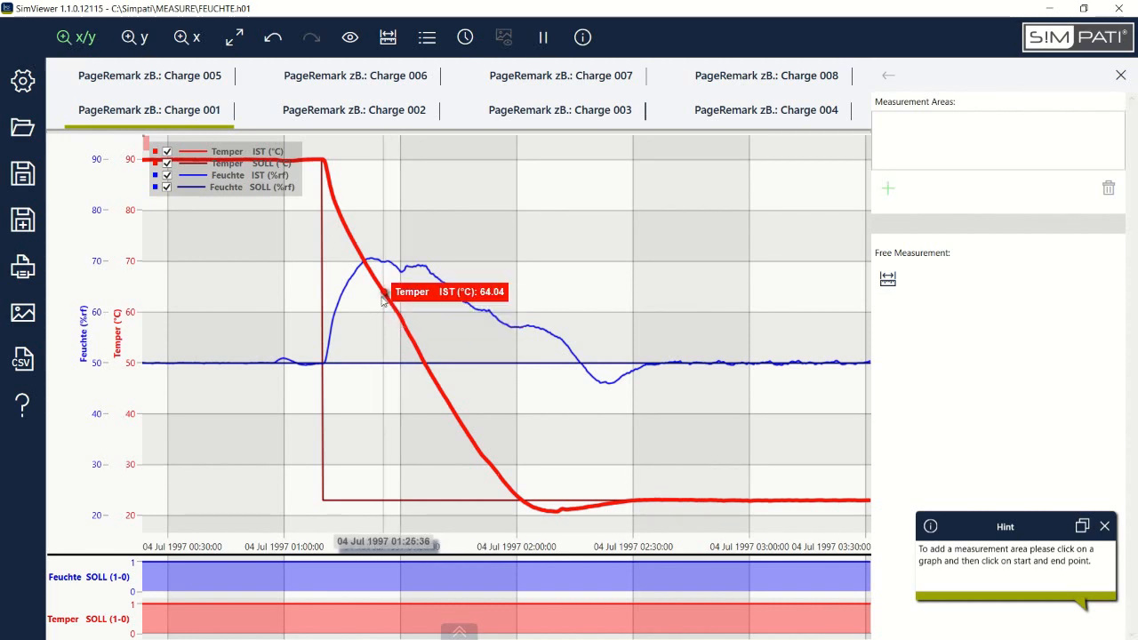
pyautogui.click(322, 230)
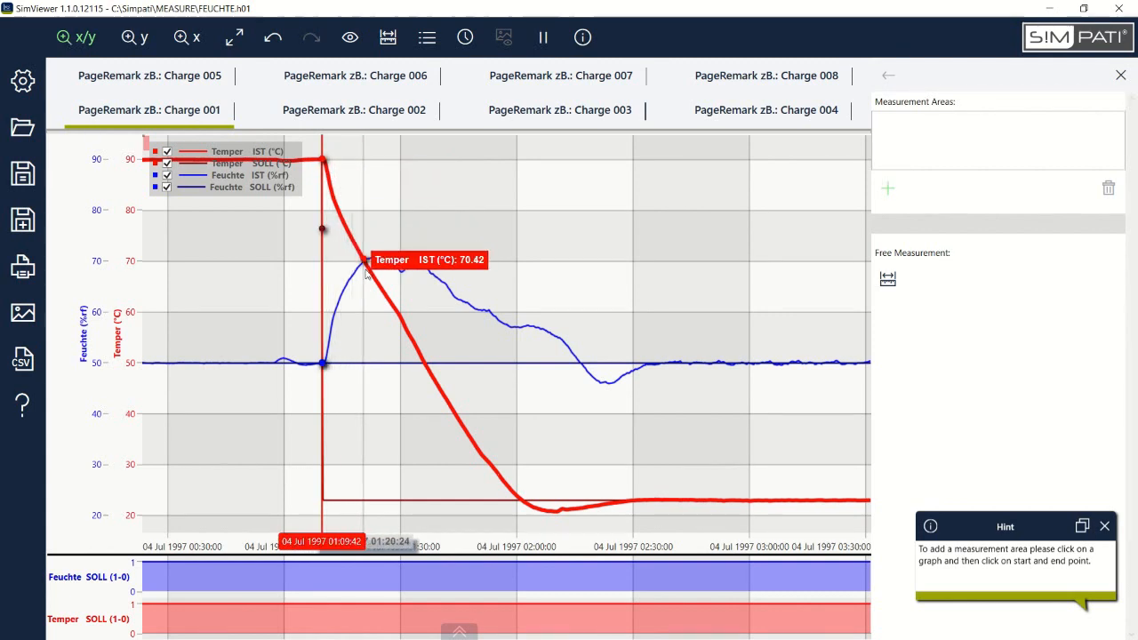
pyautogui.click(522, 353)
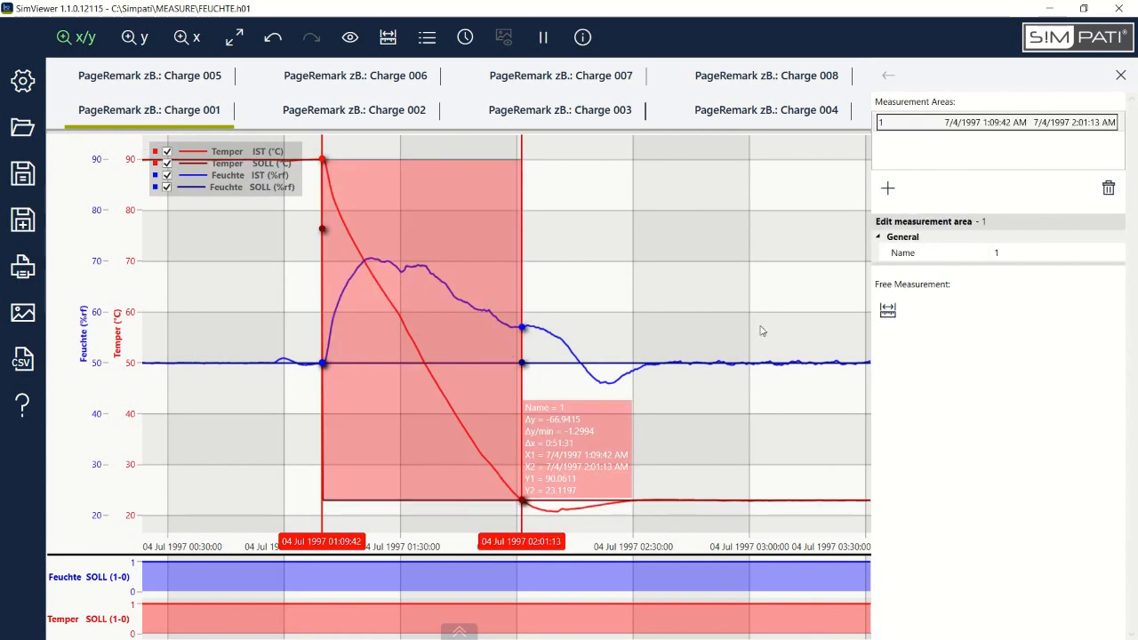
# Name the measurement area "90C to 23C transition, ~1.3C/min" and save the file.
pyautogui.click(969, 252)
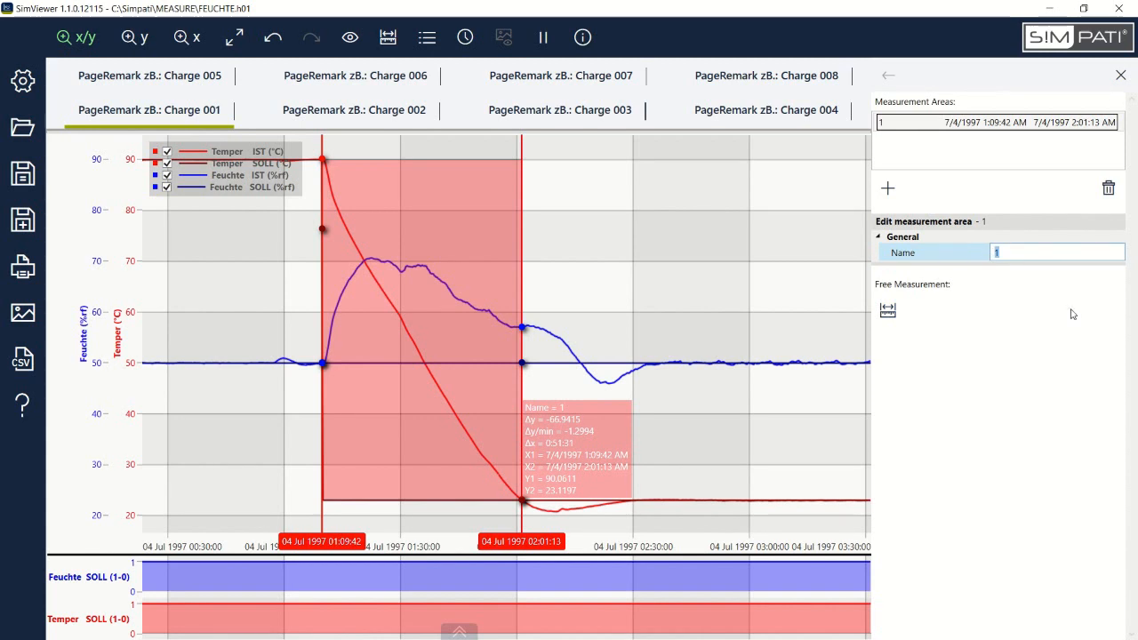
pyautogui.write('90C to 23C trans')
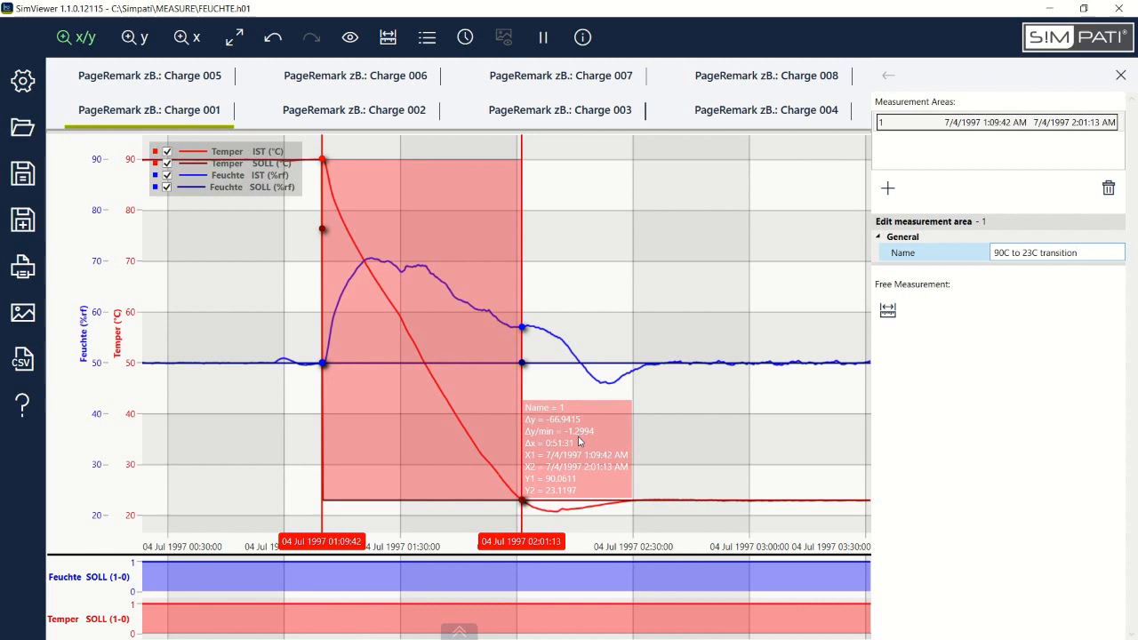
pyautogui.write('ition, -')
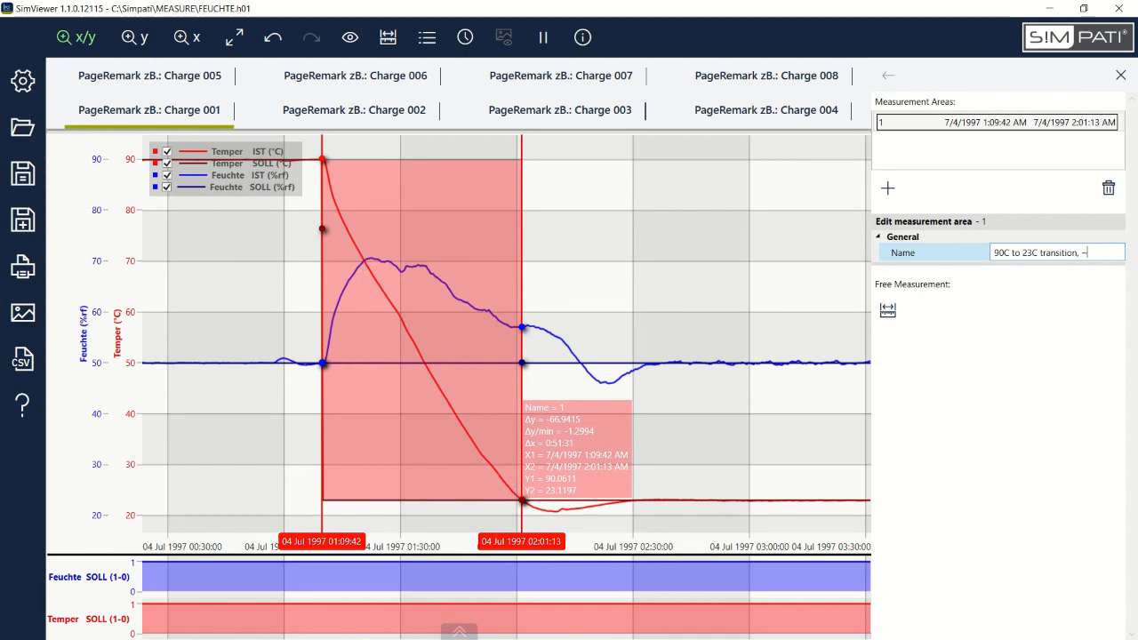
pyautogui.write('1.3C/min')
pyautogui.press('Return')
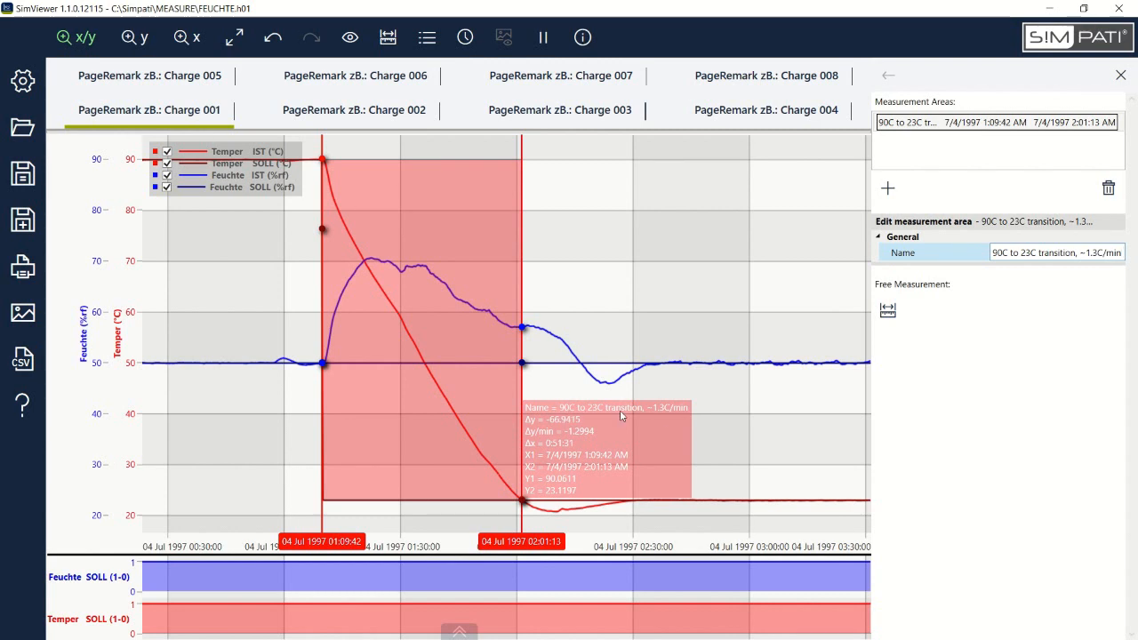
pyautogui.scroll(-1, 623, 420)
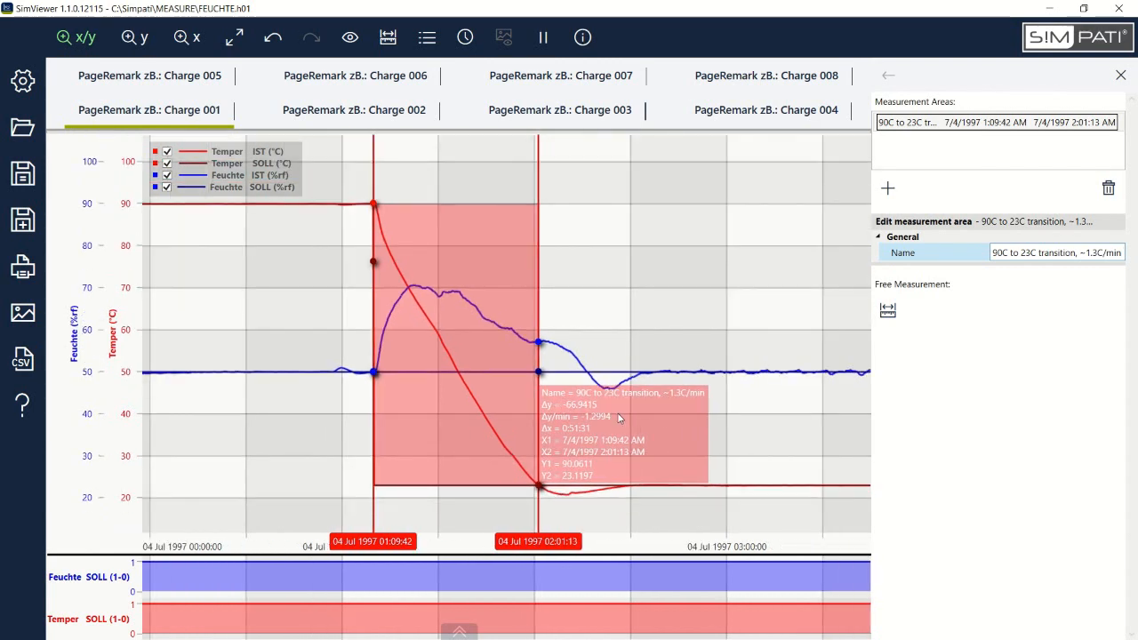
pyautogui.click(28, 175)
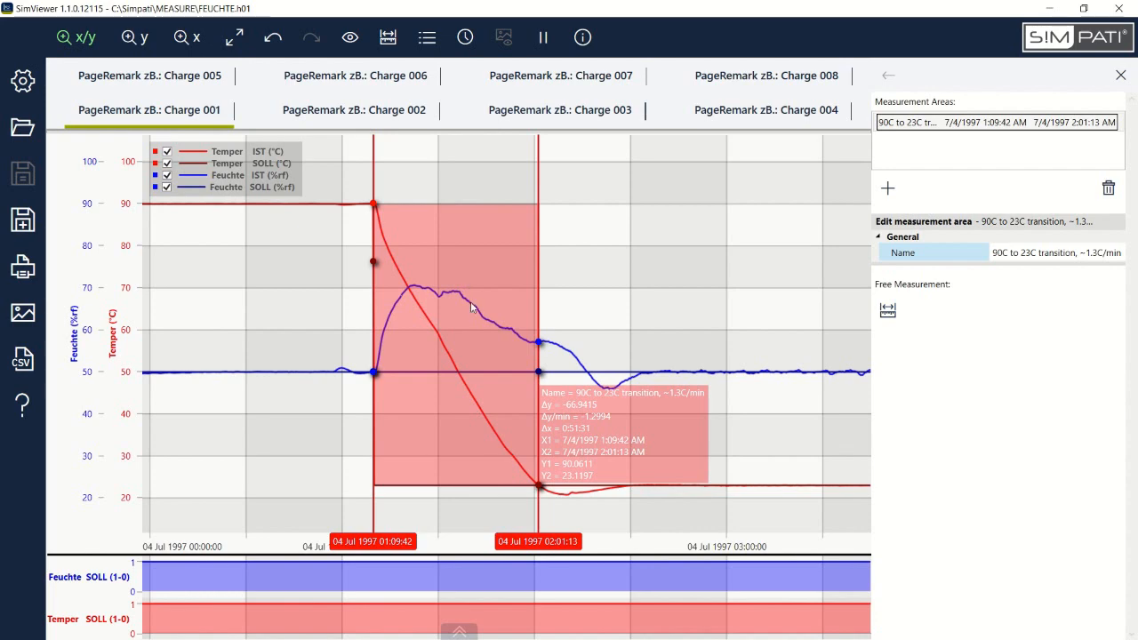
# Examine the marked temperature transition at several magnifications, closing the measurement area settings and restoring the full view.
pyautogui.scroll(-3, 482, 322)
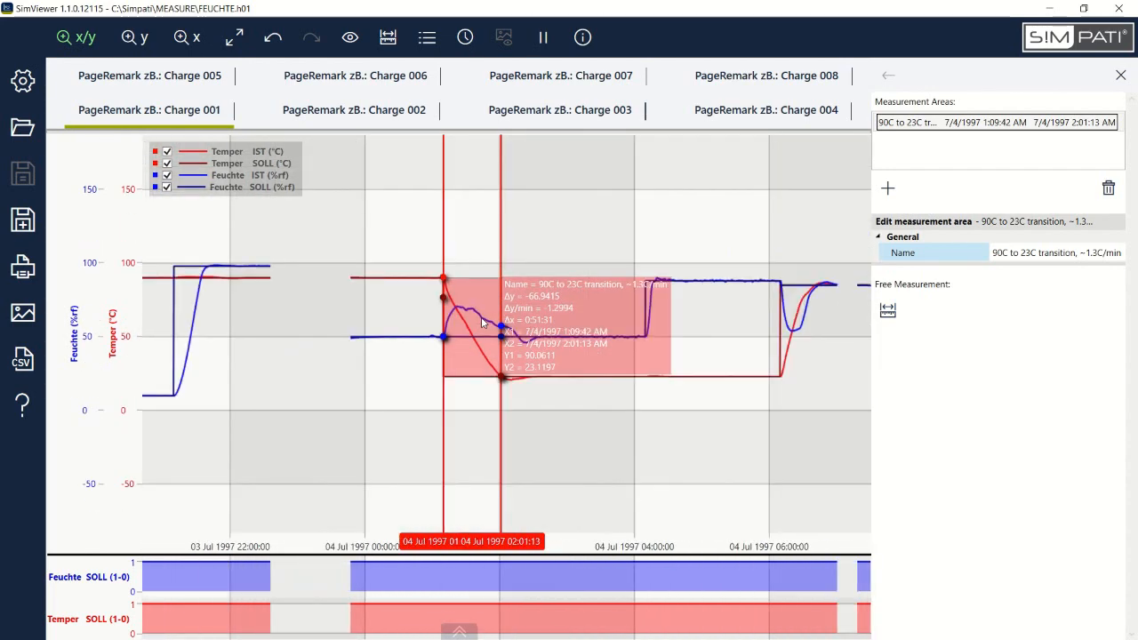
pyautogui.scroll(-1, 574, 278)
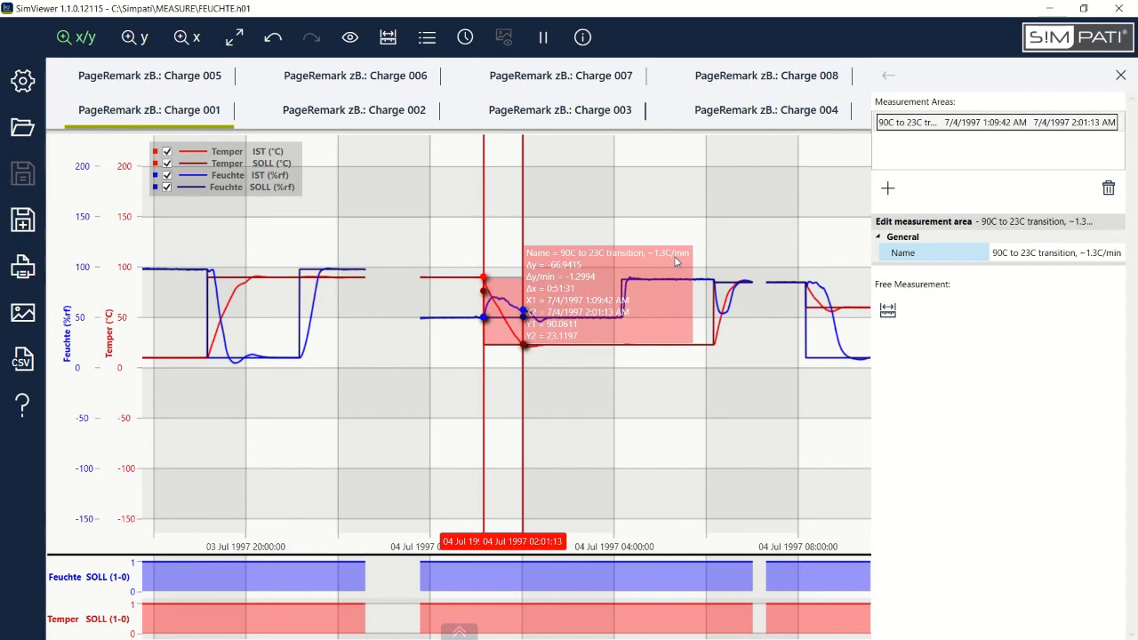
pyautogui.scroll(5, 514, 321)
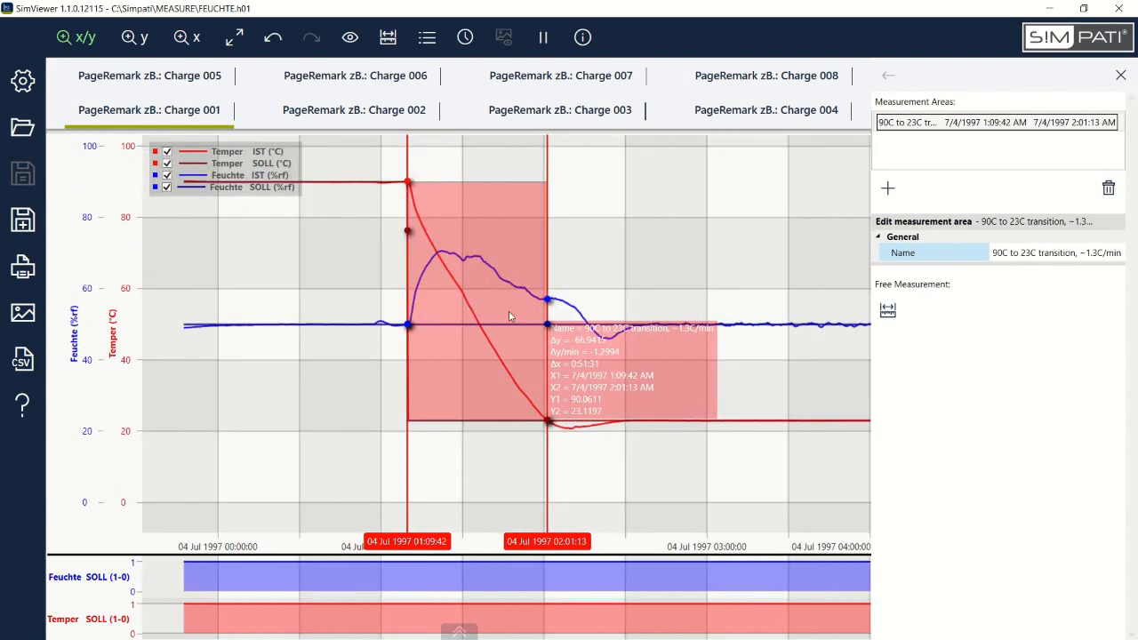
pyautogui.click(1120, 74)
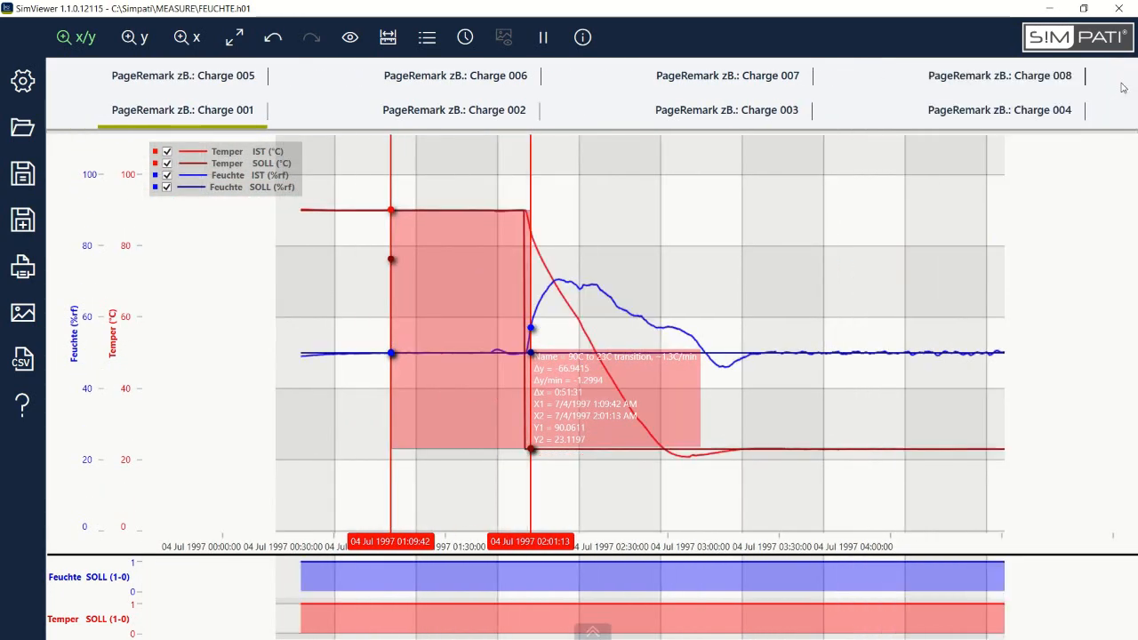
pyautogui.scroll(-8, 546, 328)
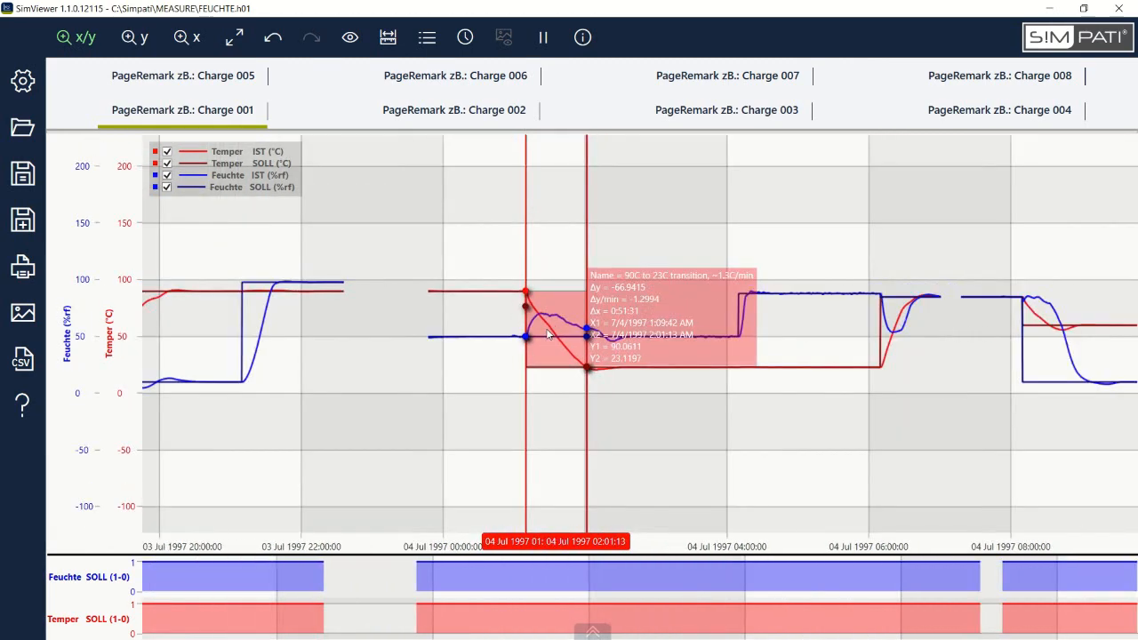
pyautogui.scroll(8, 548, 333)
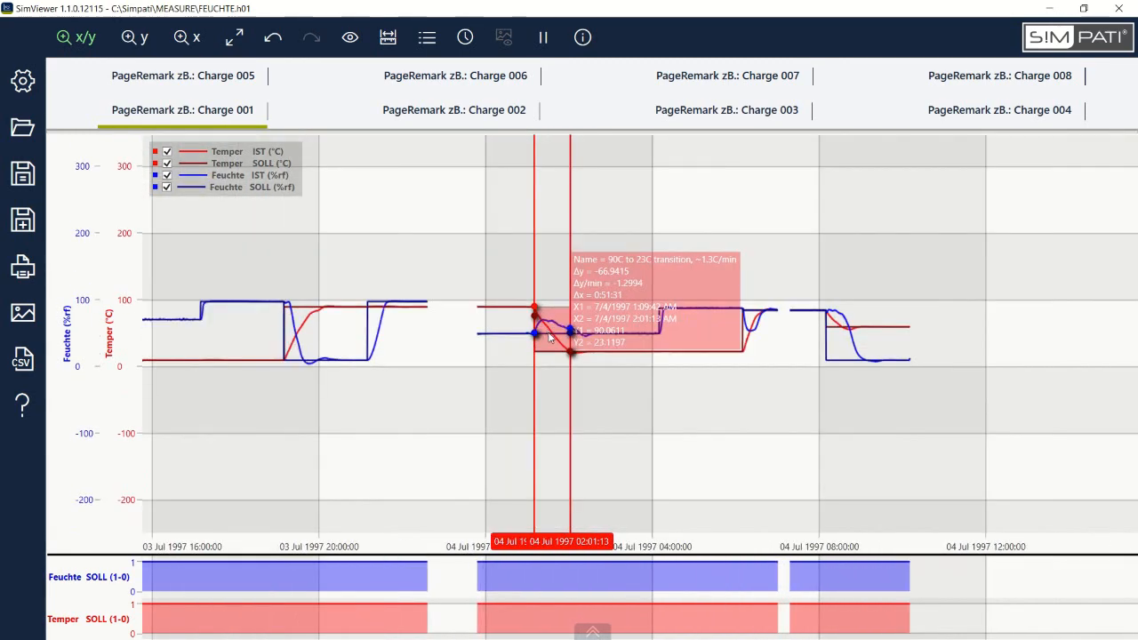
pyautogui.scroll(-6, 550, 338)
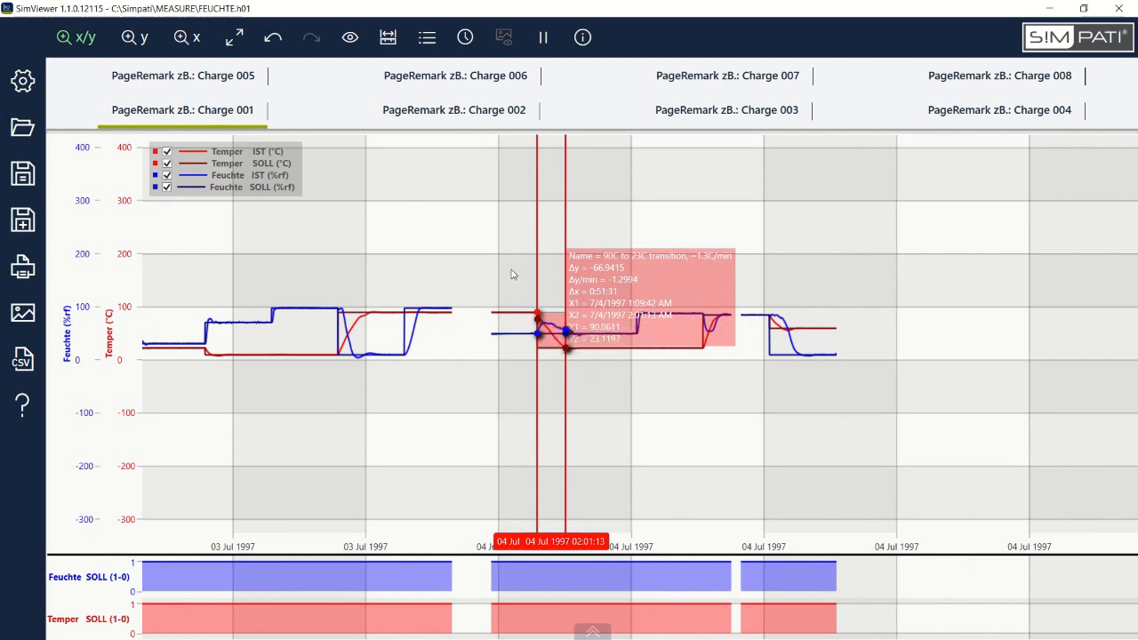
pyautogui.moveTo(512, 274); pyautogui.dragTo(603, 379)
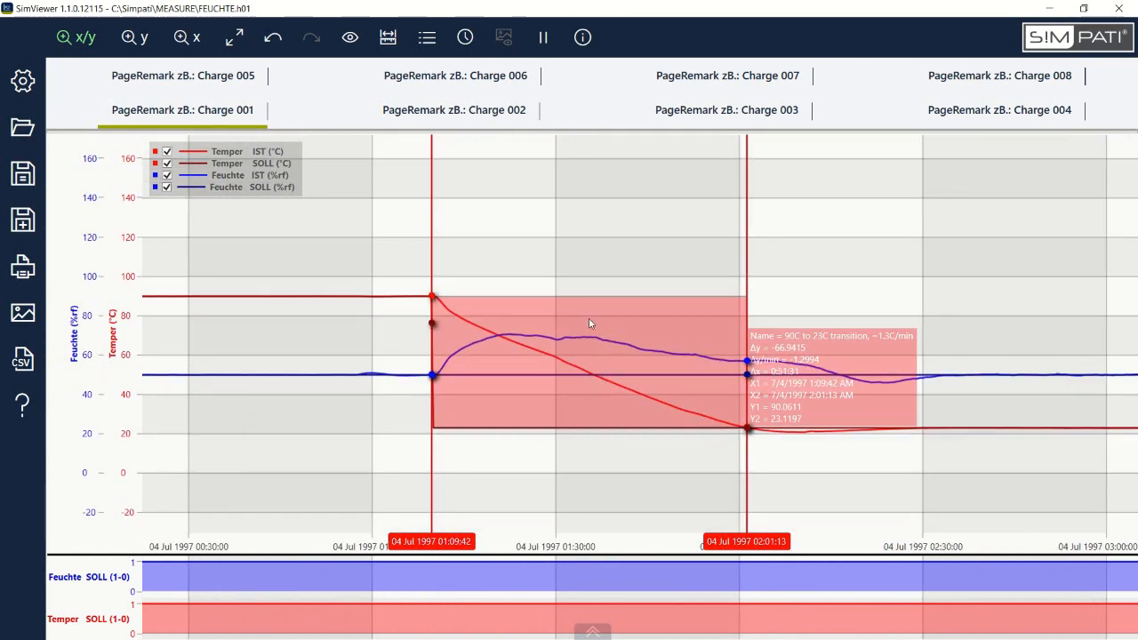
pyautogui.moveTo(691, 257); pyautogui.dragTo(665, 224)
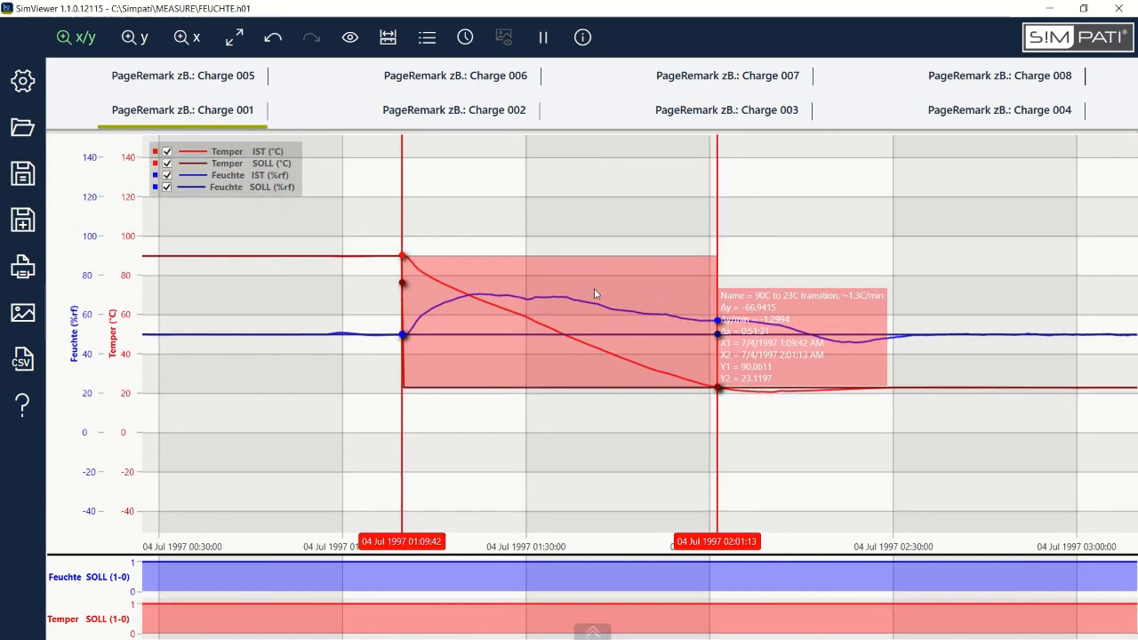
pyautogui.scroll(-5, 594, 288)
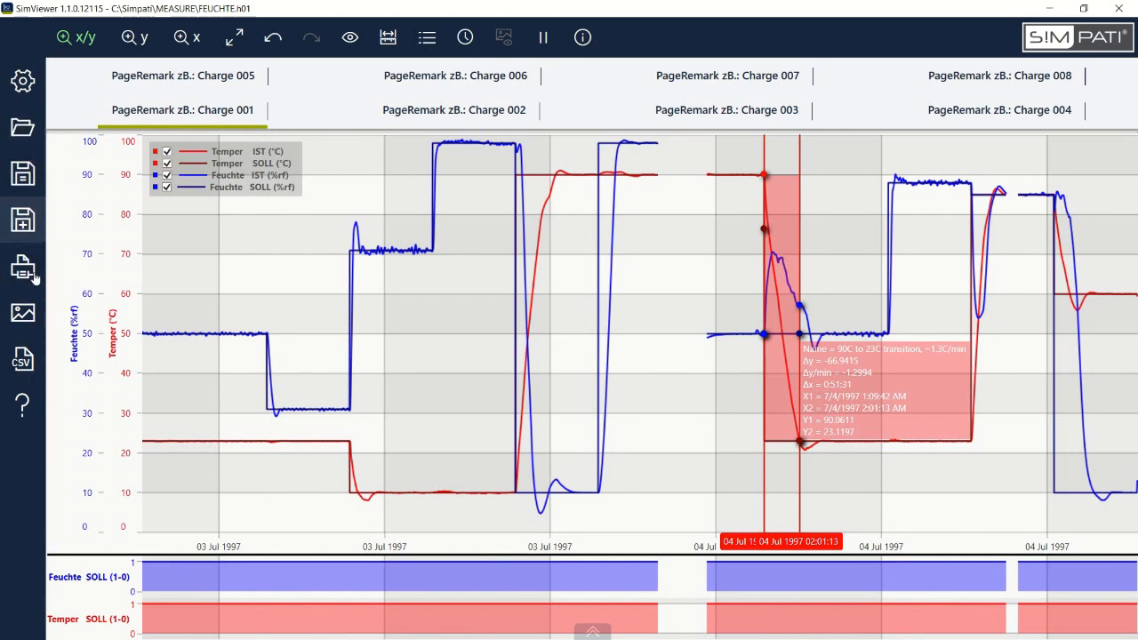
# Change the colour of the Temper SOLL profile on the Temper axis to BlueViolet and review the view settings.
pyautogui.click(24, 81)
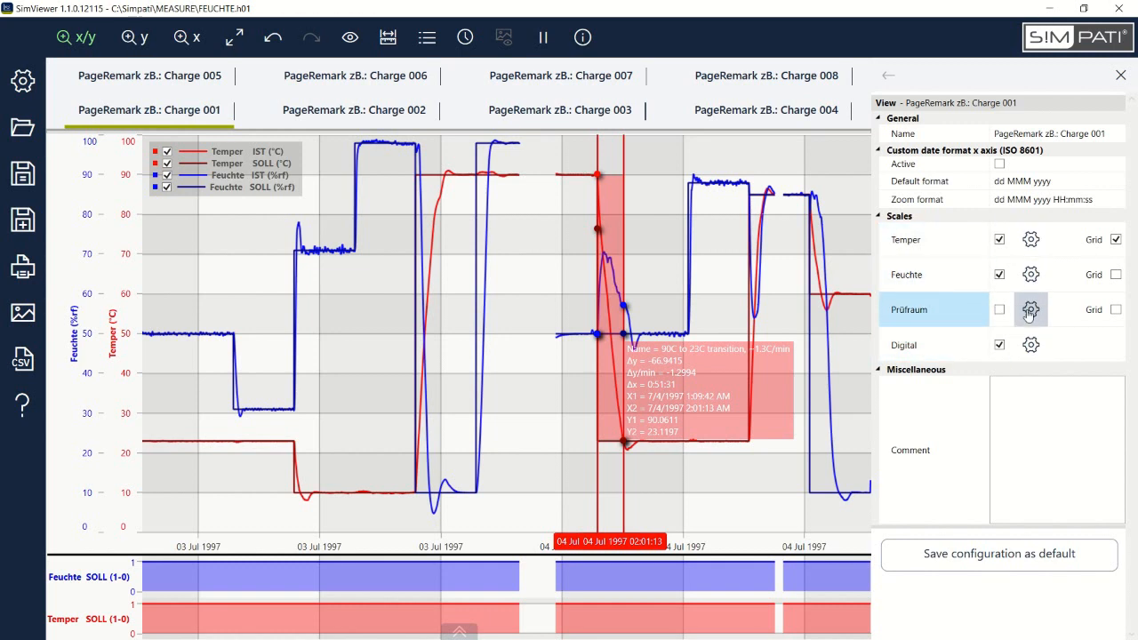
pyautogui.click(1032, 240)
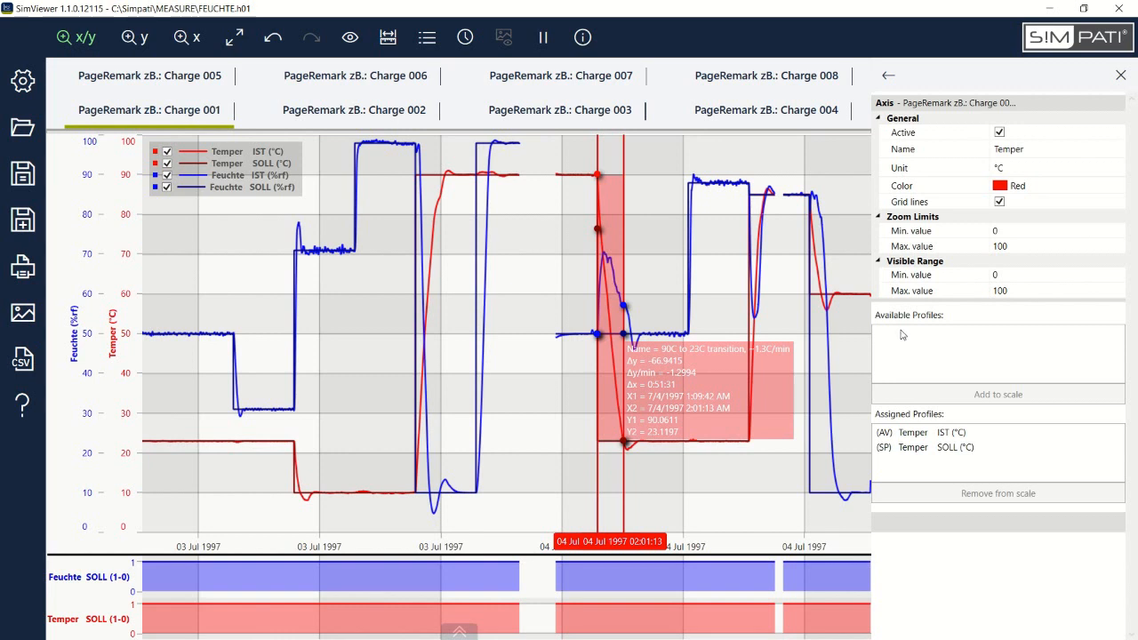
pyautogui.click(917, 451)
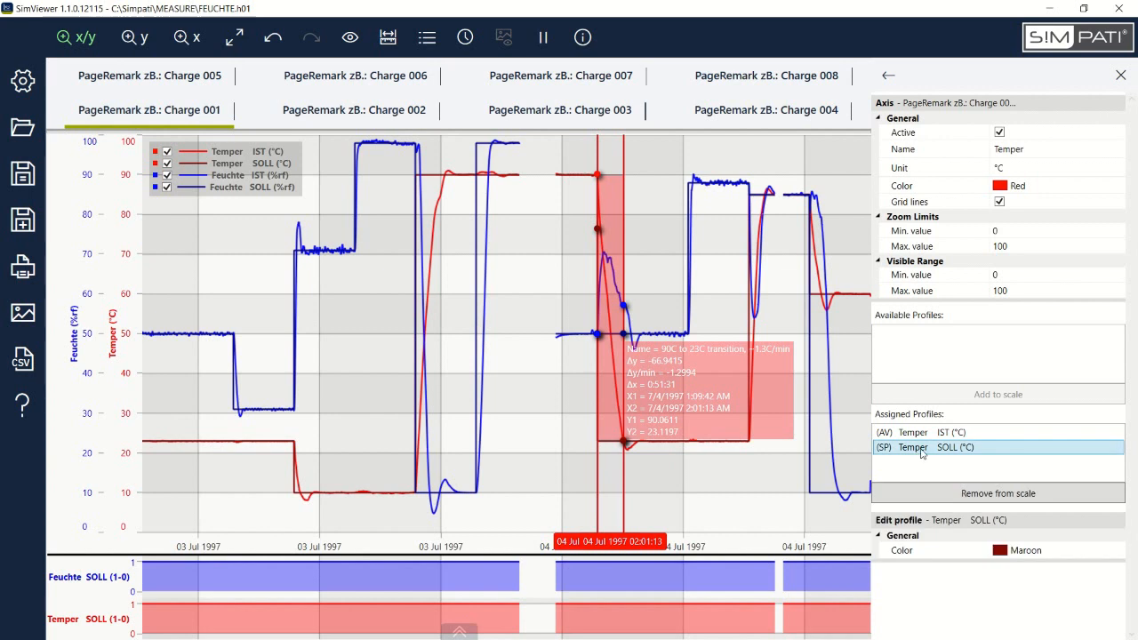
pyautogui.click(1025, 551)
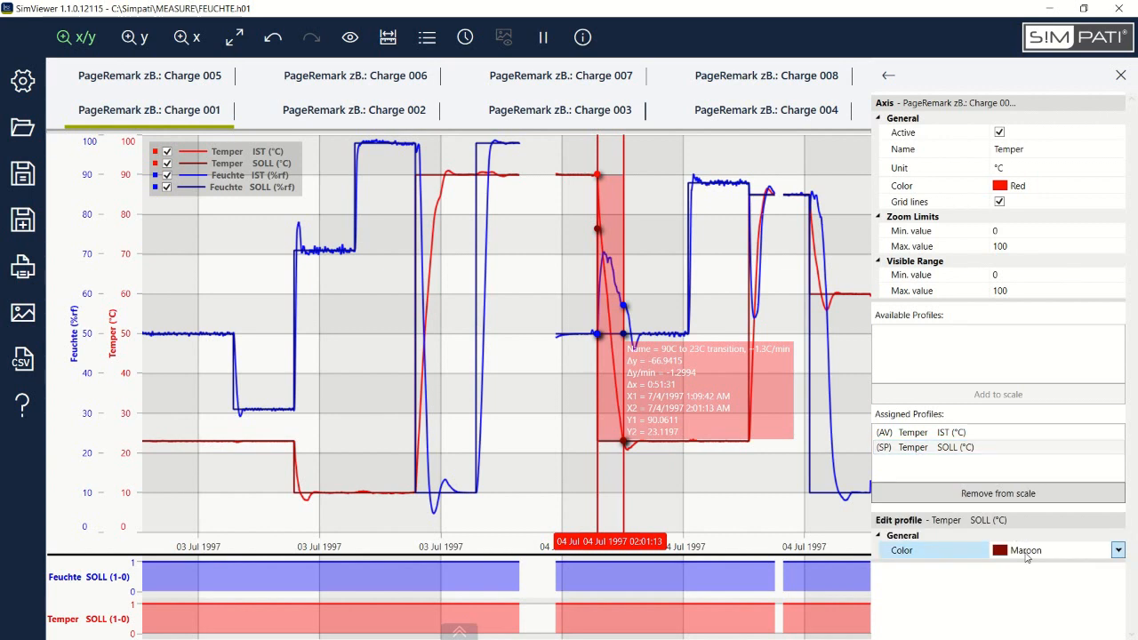
pyautogui.click(1027, 555)
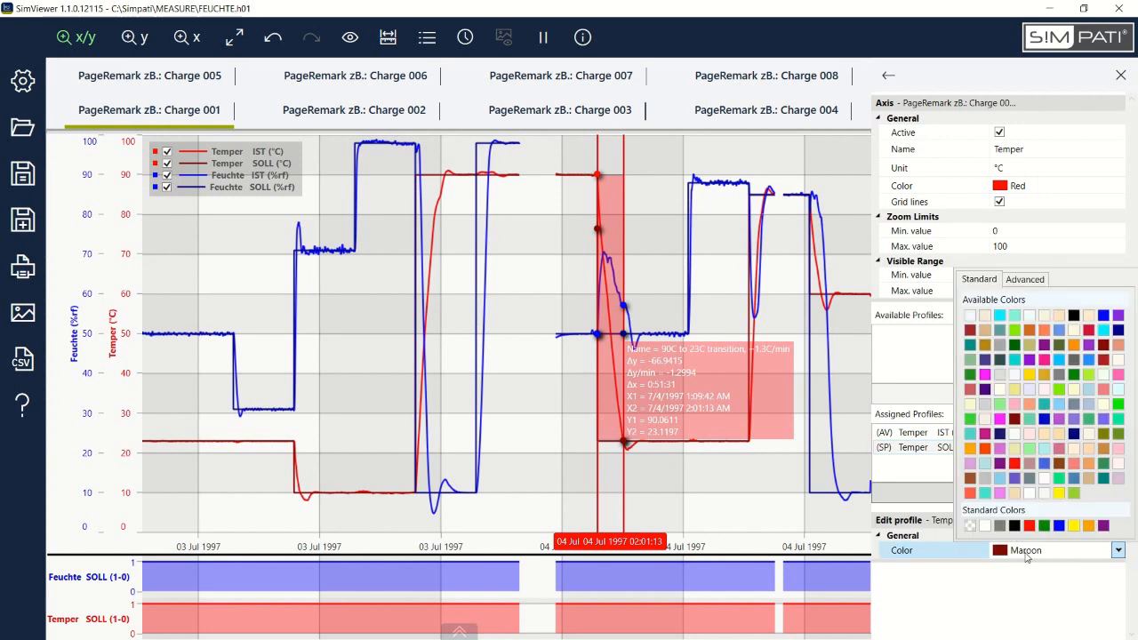
pyautogui.click(1117, 315)
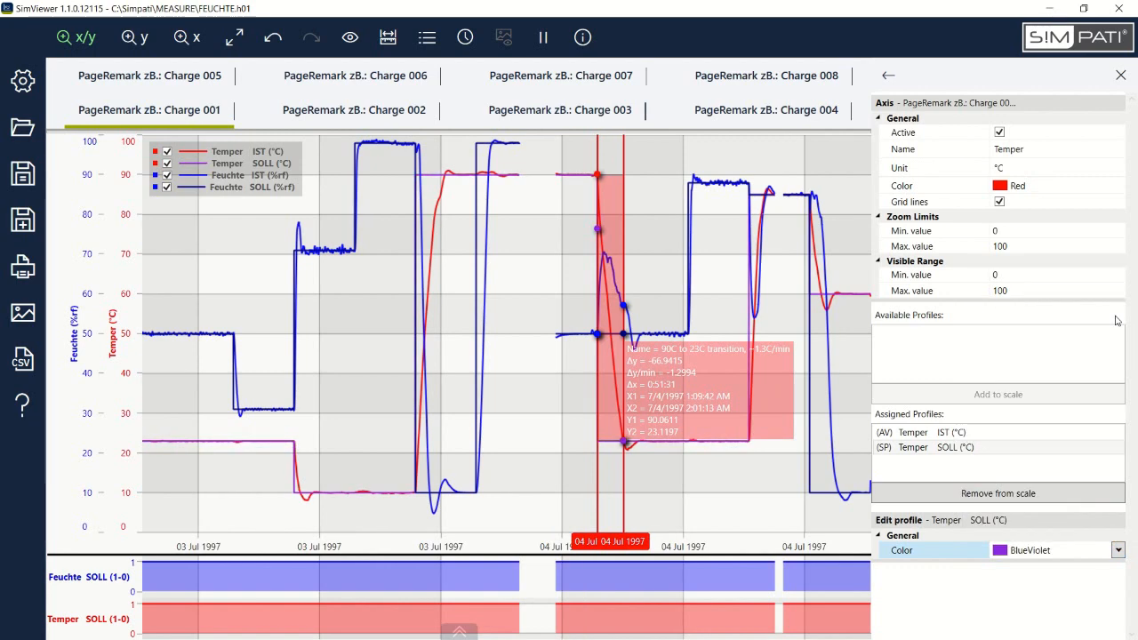
pyautogui.click(1122, 75)
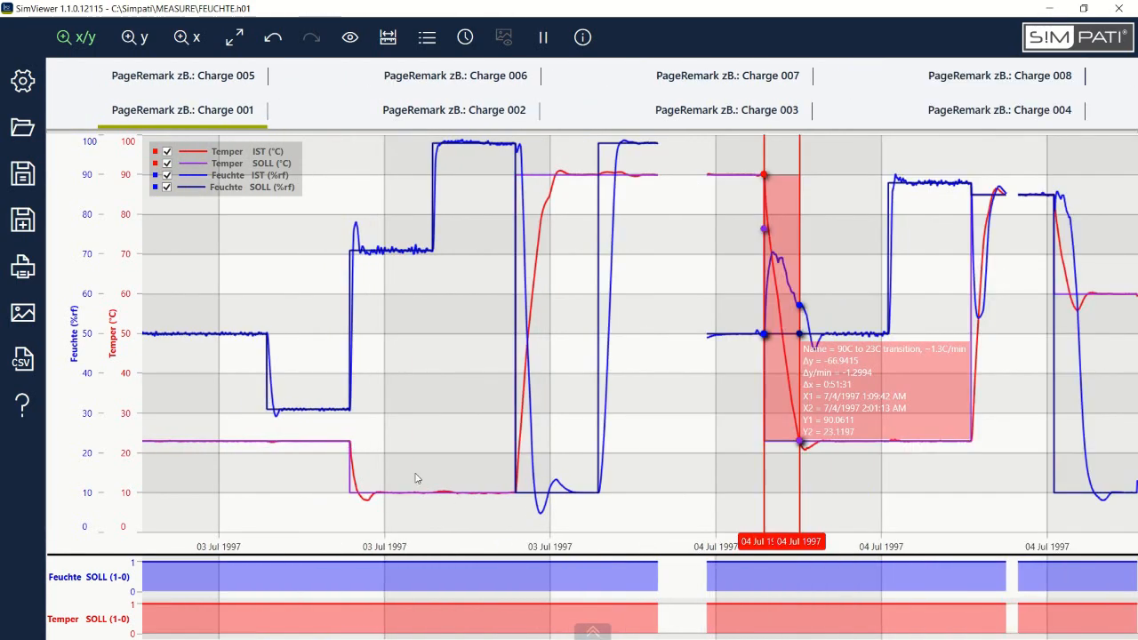
pyautogui.click(22, 80)
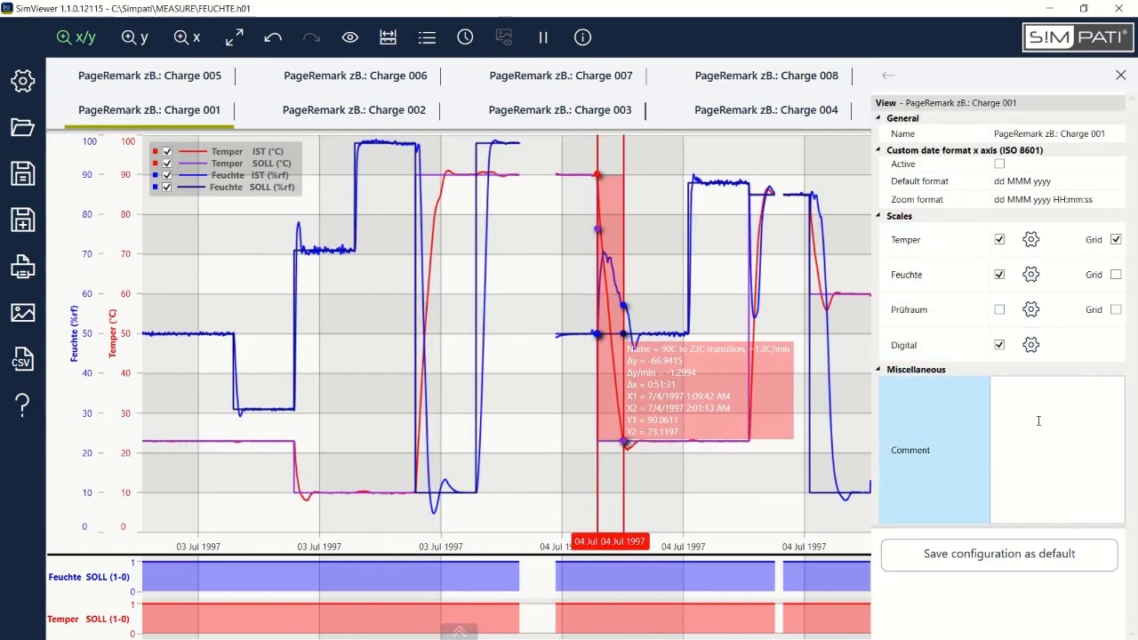
pyautogui.click(1120, 75)
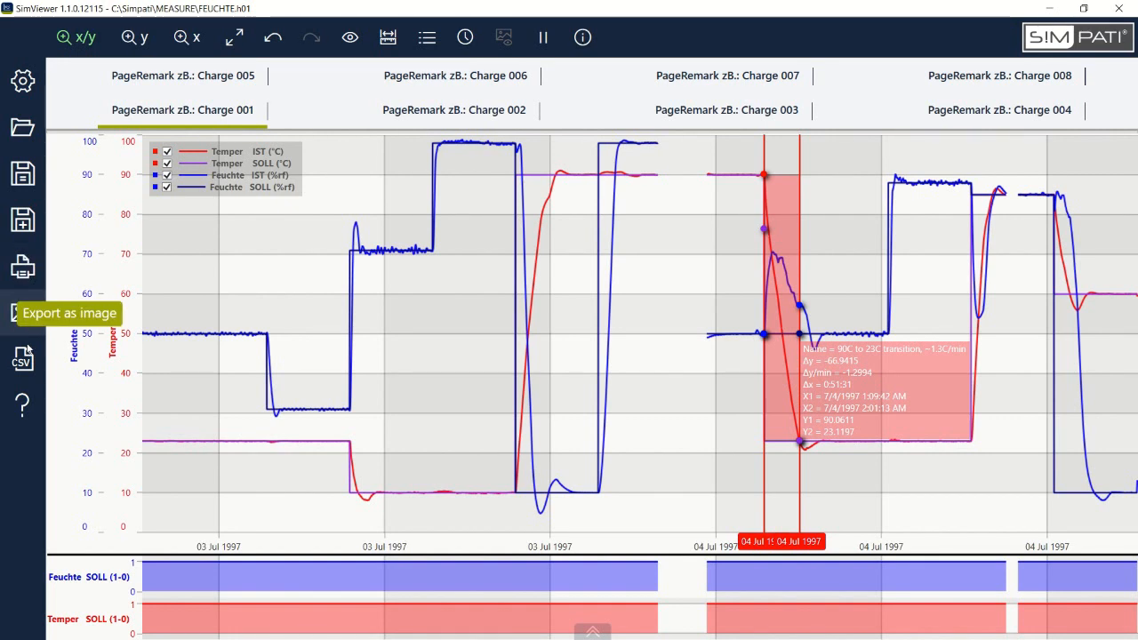
# Export all views as a semicolon-delimited CSV table with description, saving it to the Desktop as FEUCHTE.h01.
pyautogui.click(19, 364)
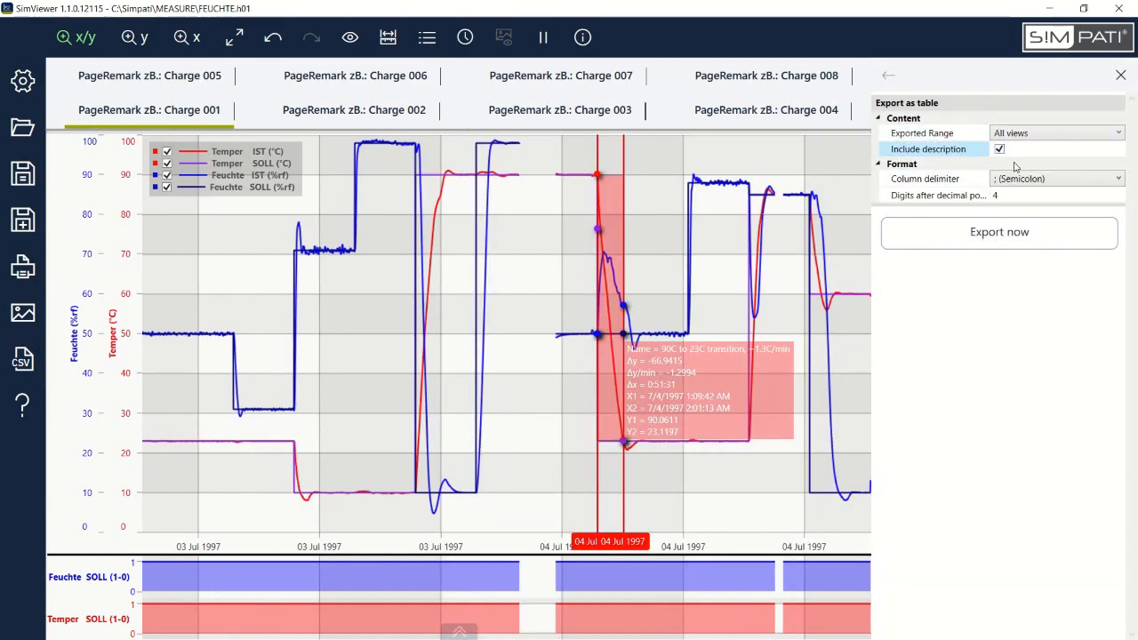
pyautogui.click(1011, 242)
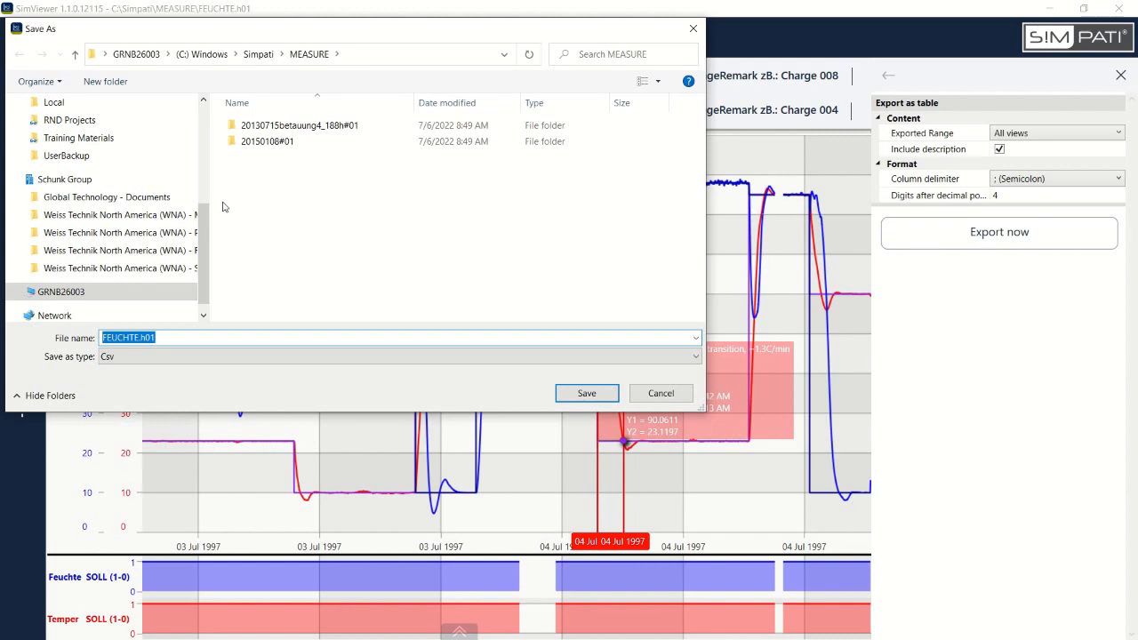
pyautogui.scroll(5, 206, 222)
pyautogui.scroll(-5, 205, 233)
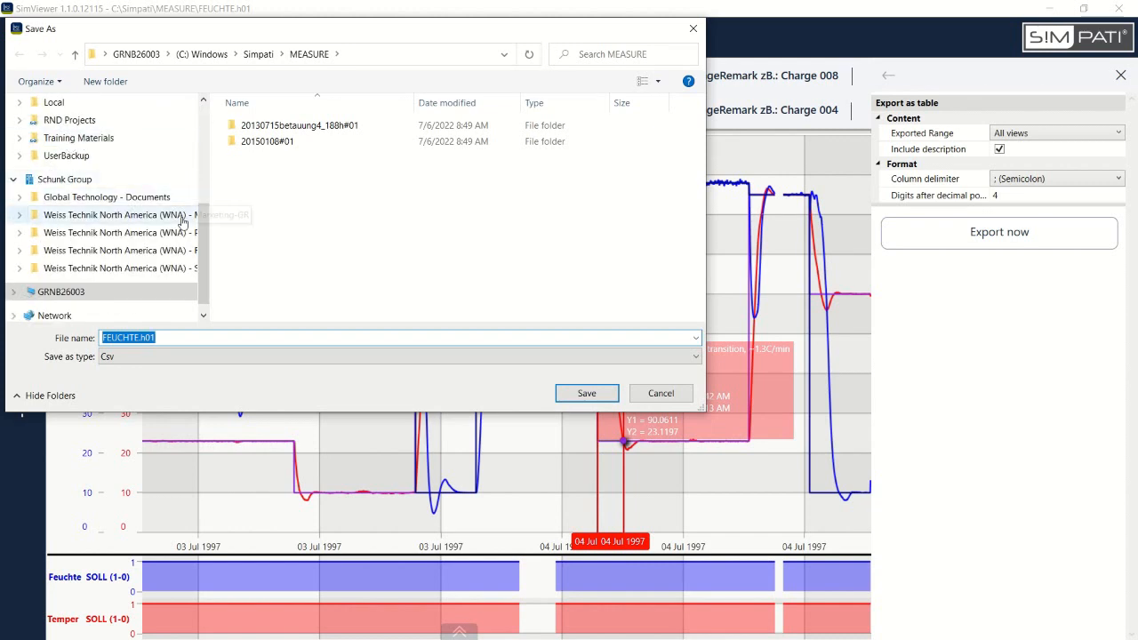
pyautogui.scroll(5, 202, 240)
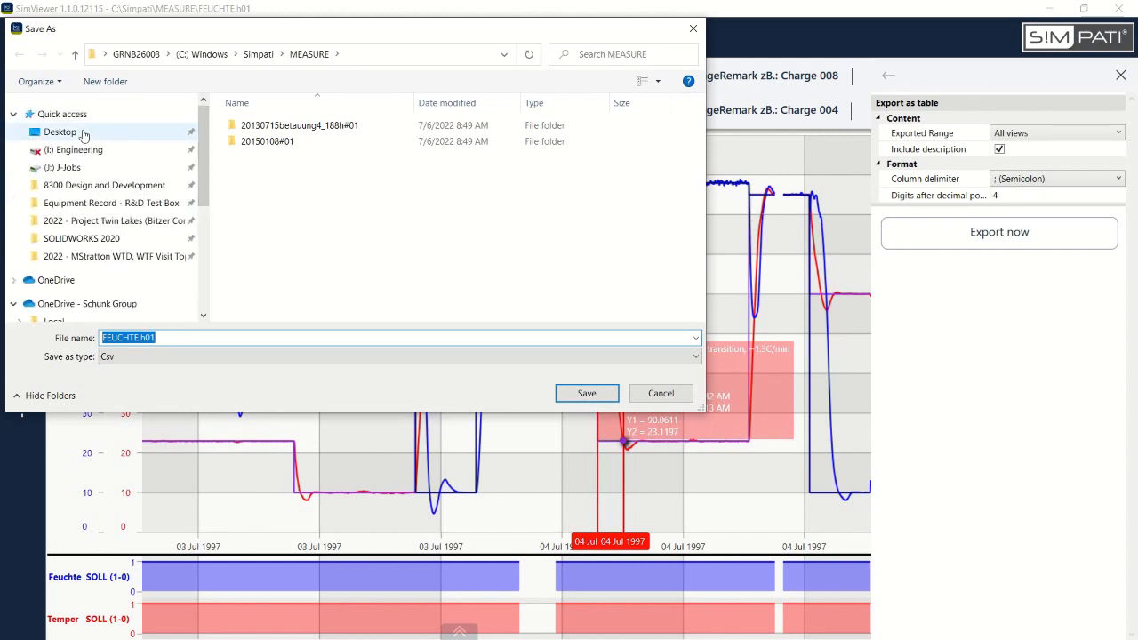
pyautogui.click(119, 139)
pyautogui.click(190, 342)
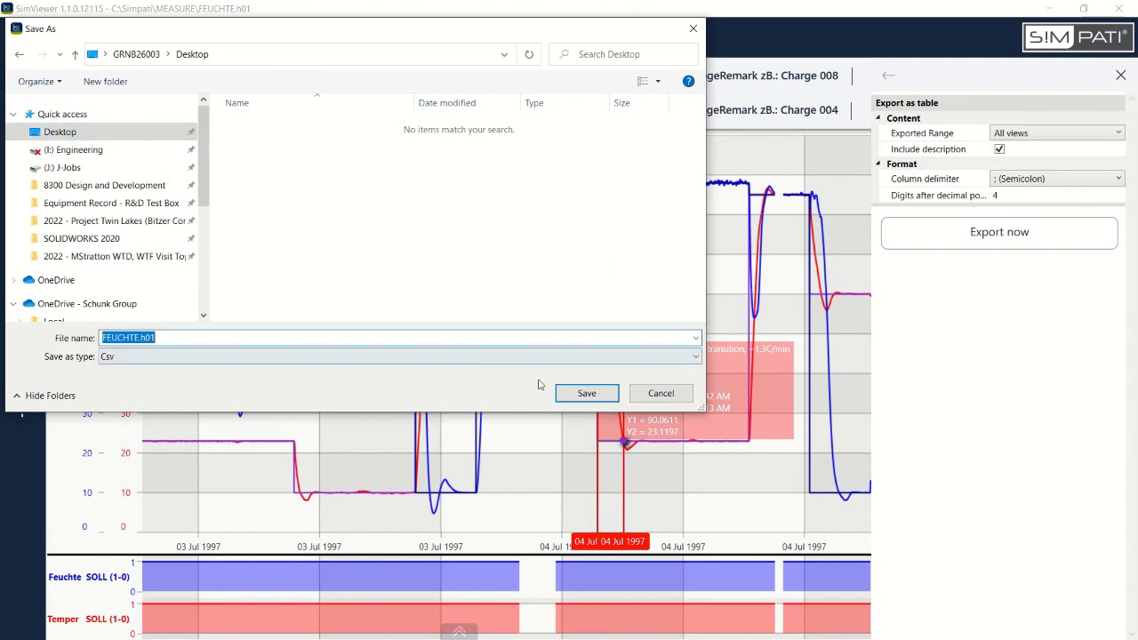
pyautogui.click(610, 396)
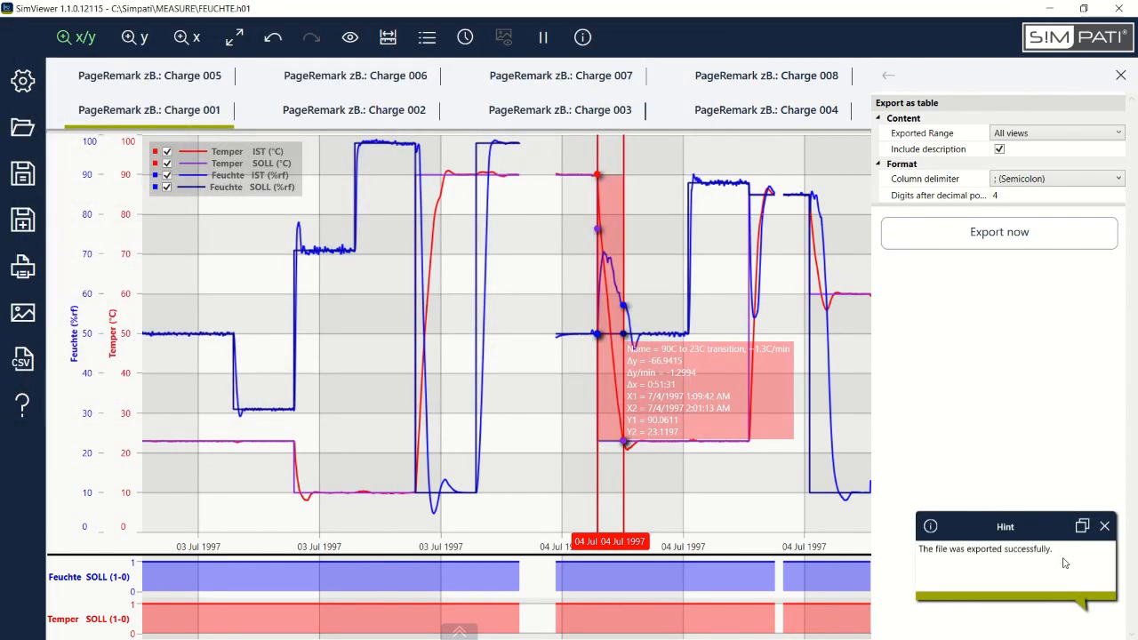
# Minimise the SimViewer and SIMPATI windows and open the exported FEUCHTE.h01 file from the desktop in Excel.
pyautogui.click(1051, 8)
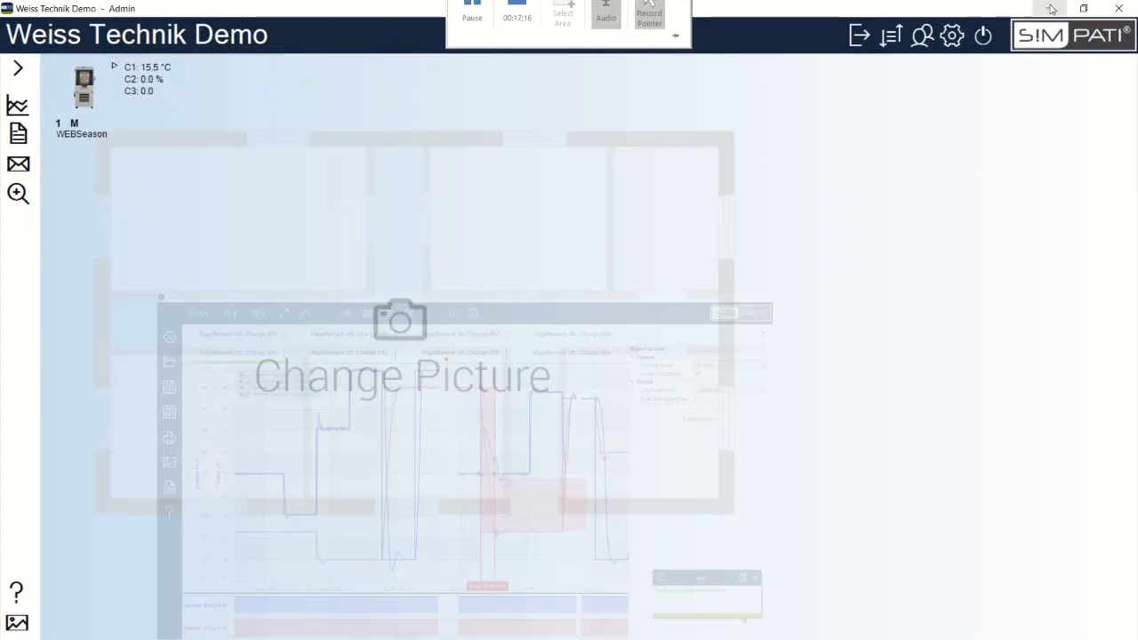
pyautogui.click(1050, 9)
pyautogui.doubleClick(27, 260)
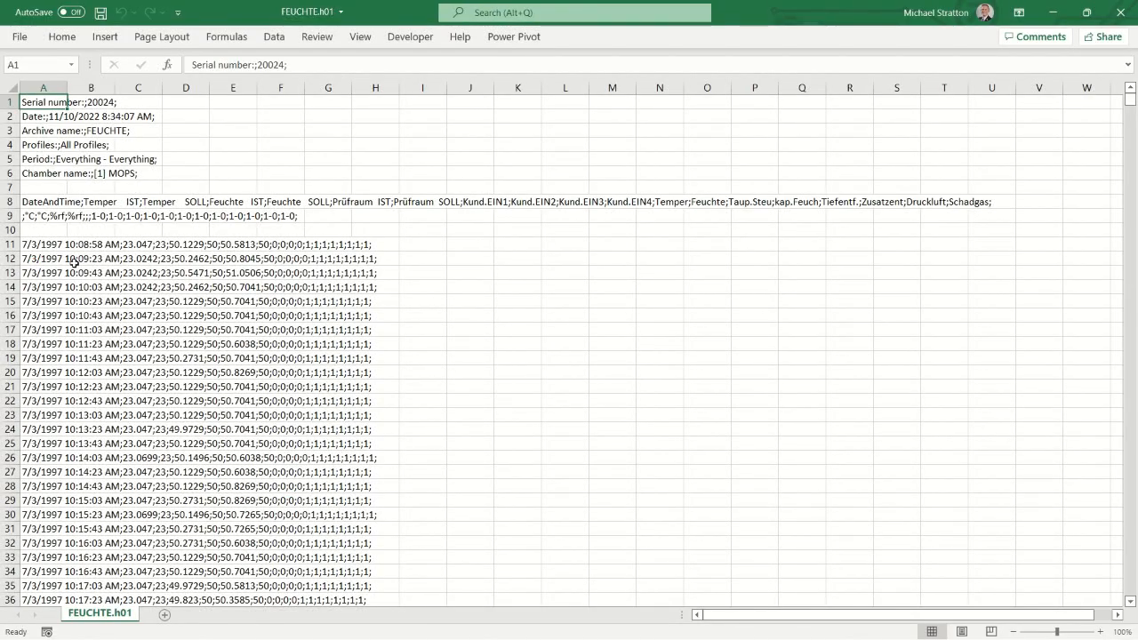
# Split column A into separate columns with Text to Columns, using delimited data with semicolon as an added delimiter and General format.
pyautogui.click(55, 83)
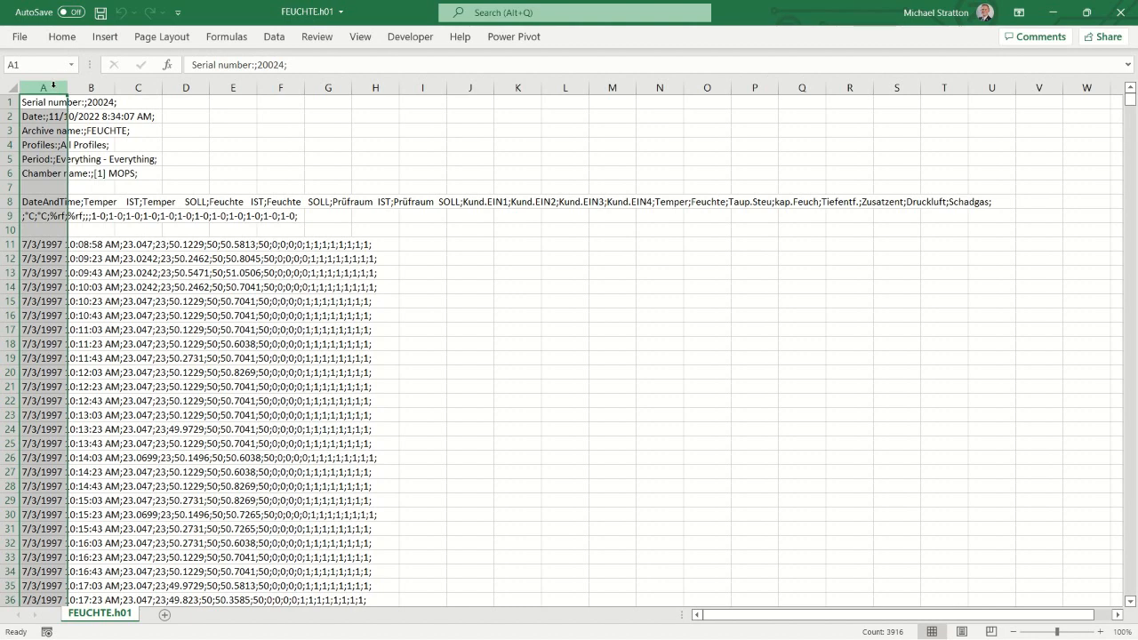
pyautogui.click(274, 40)
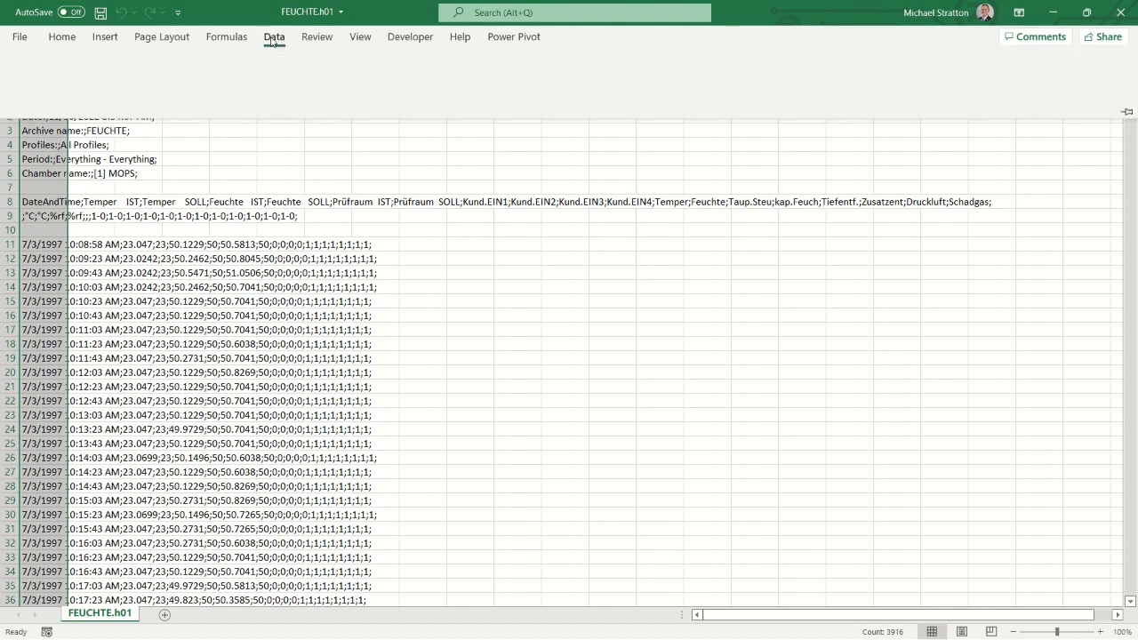
pyautogui.click(730, 97)
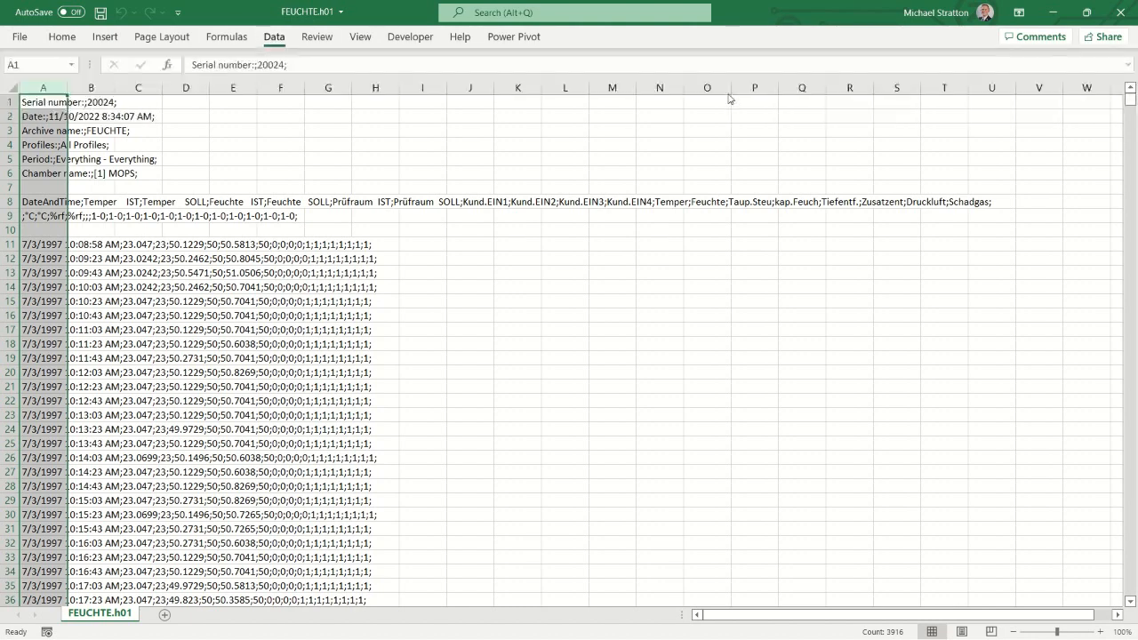
pyautogui.moveTo(275, 335); pyautogui.dragTo(555, 151)
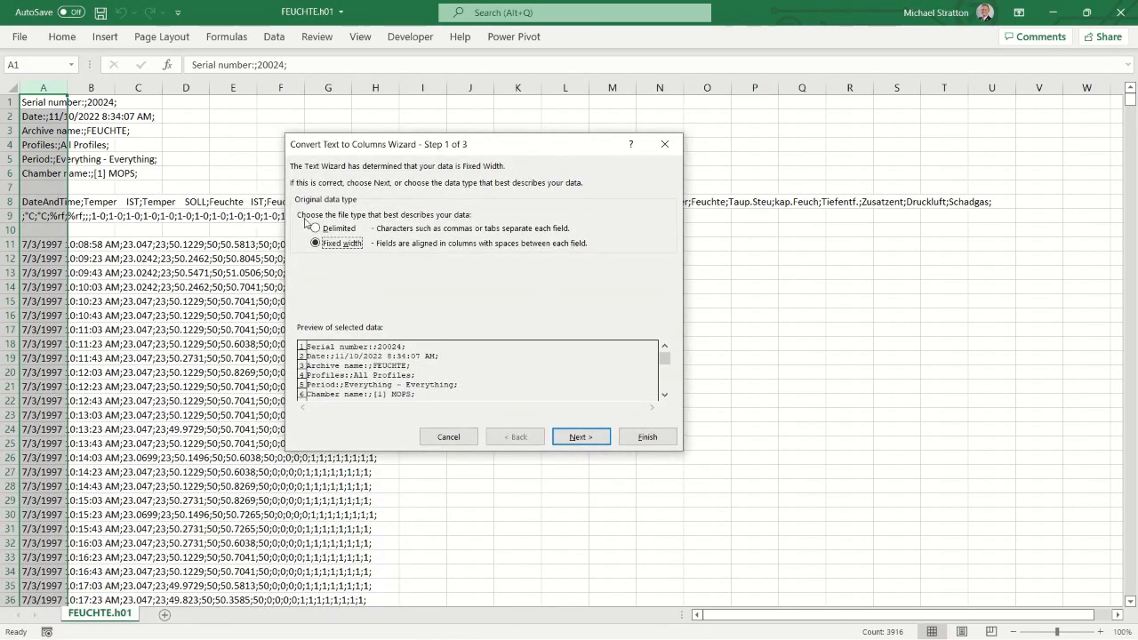
pyautogui.click(319, 228)
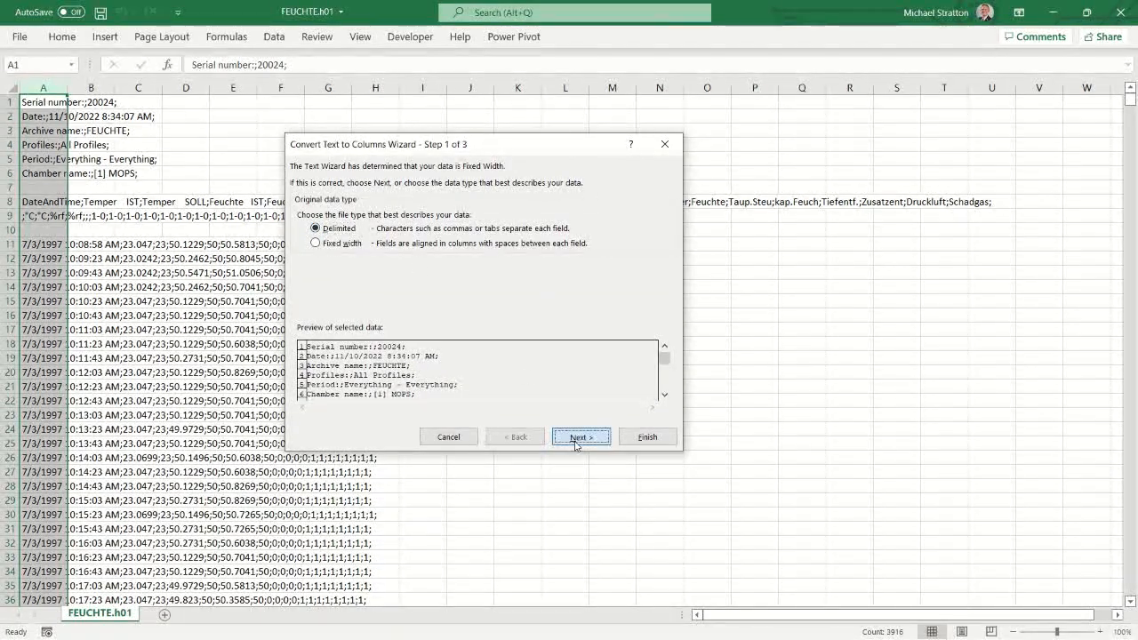
pyautogui.click(573, 436)
pyautogui.click(313, 229)
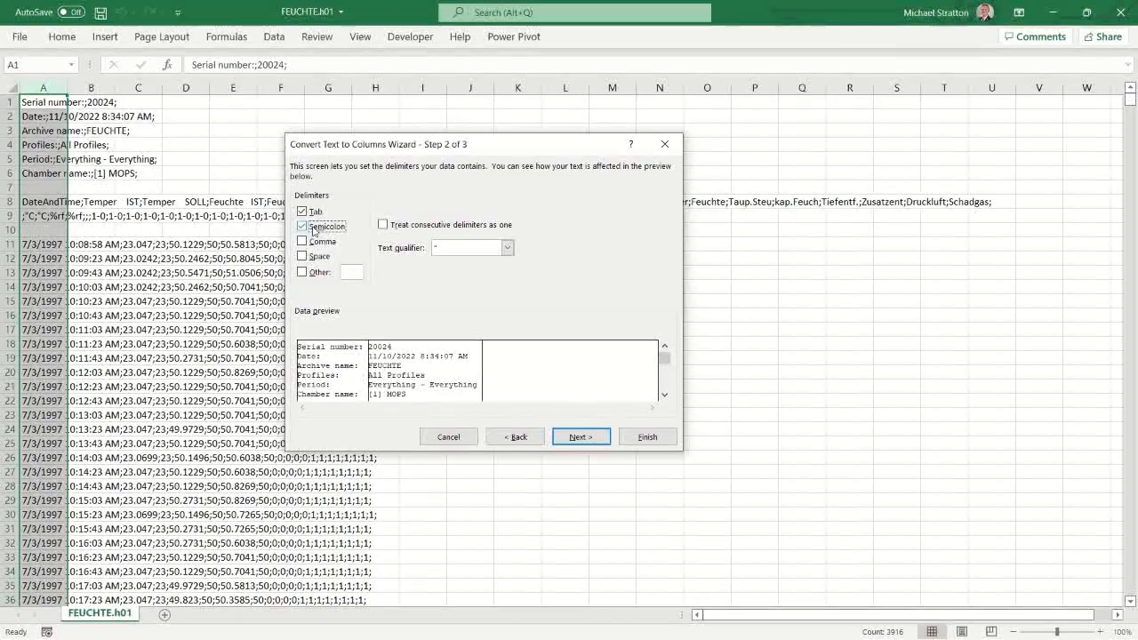
pyautogui.click(580, 436)
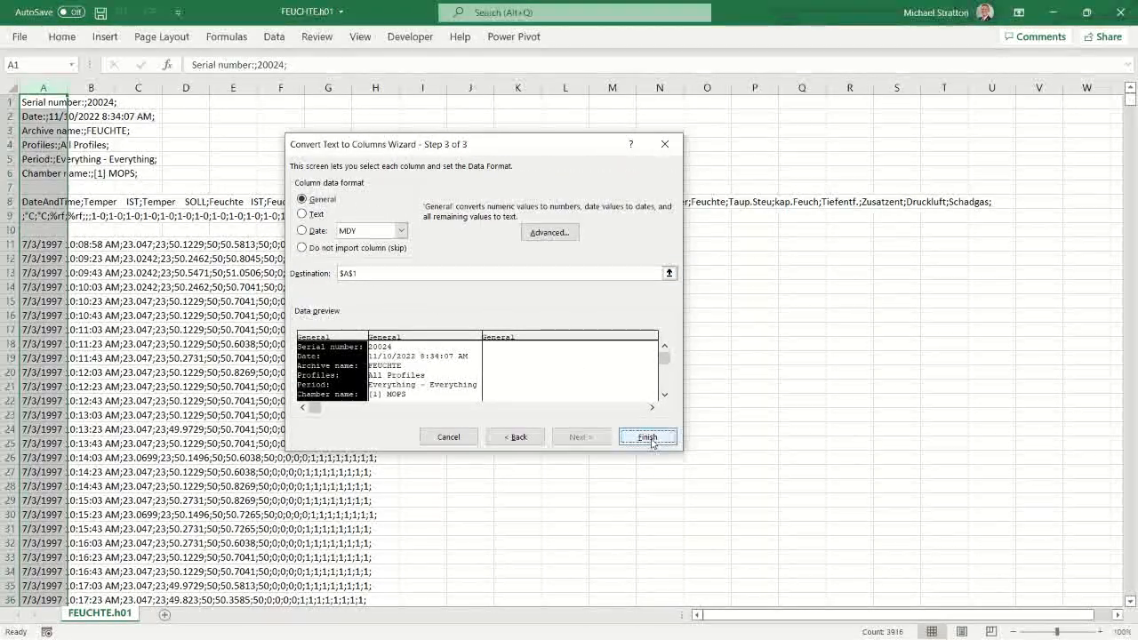
pyautogui.click(648, 437)
# Widen column A to fit the full date and time entries.
pyautogui.click(280, 330)
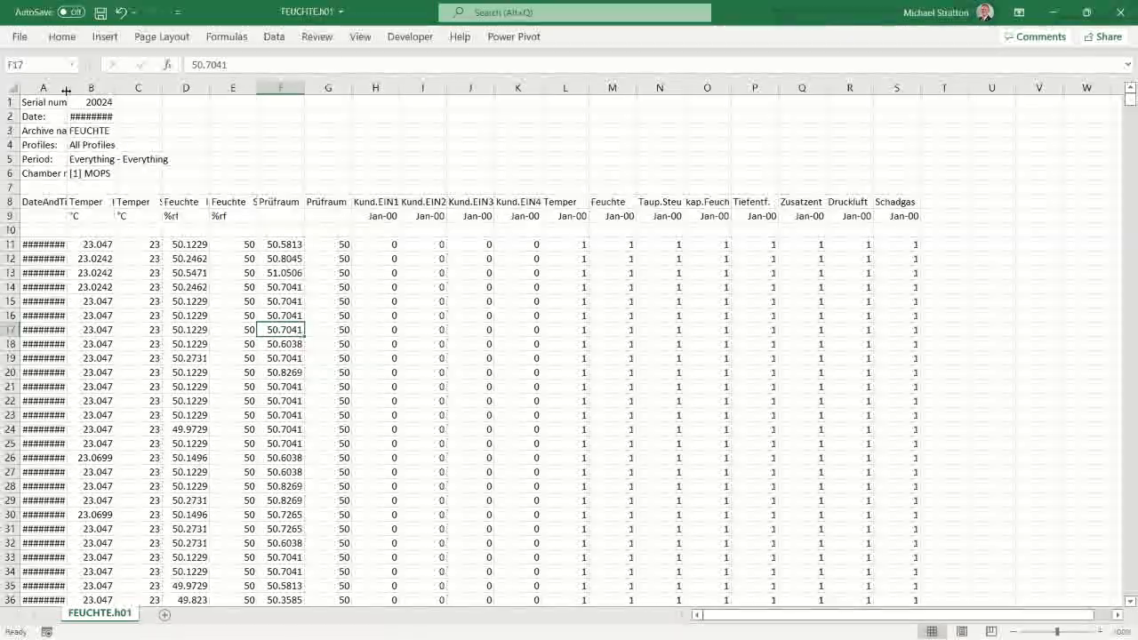
pyautogui.moveTo(68, 88); pyautogui.dragTo(86, 87)
pyautogui.doubleClick(86, 87)
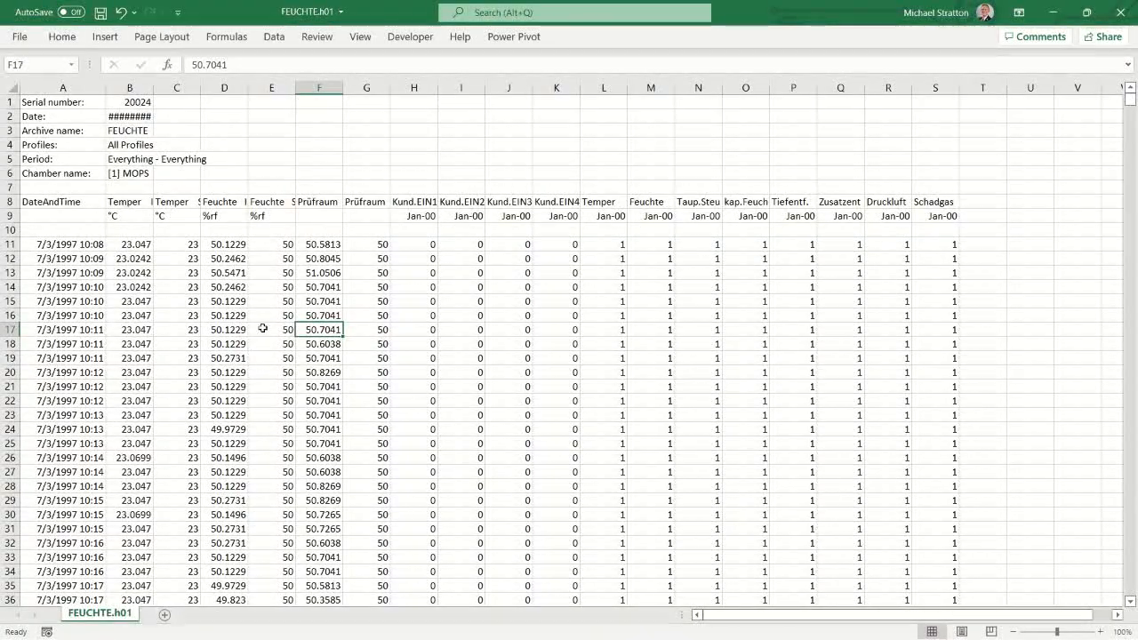
pyautogui.press('Left')
# Minimise Excel, return to the SIMPATI main window and view the chamber overview as a list before restoring the icon view.
pyautogui.click(1068, 16)
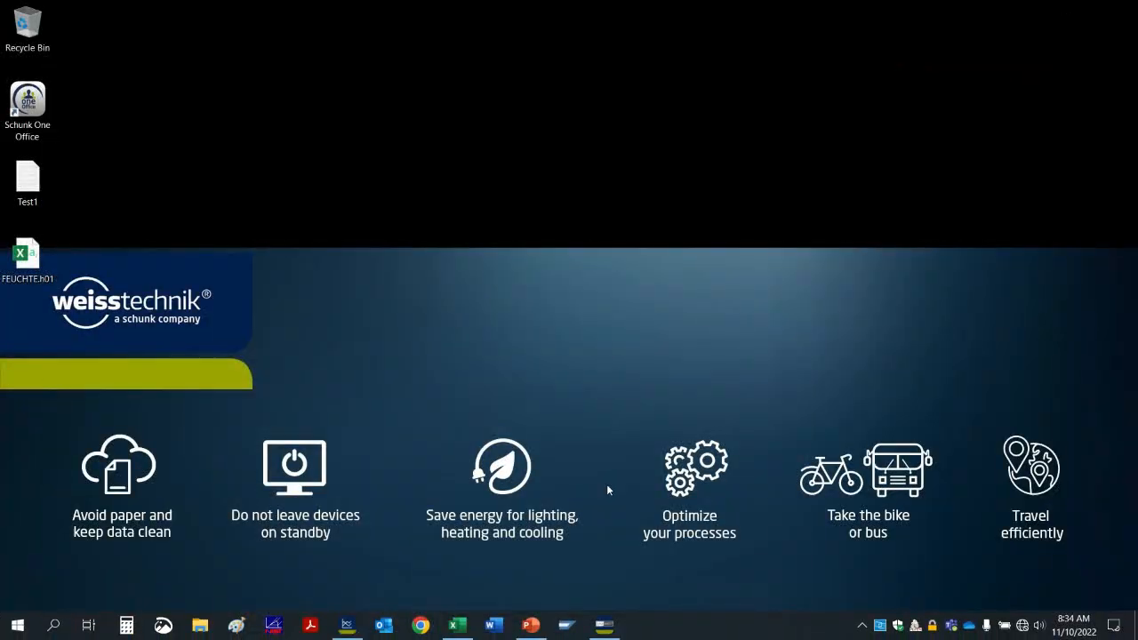
pyautogui.moveTo(615, 628)
pyautogui.click(627, 564)
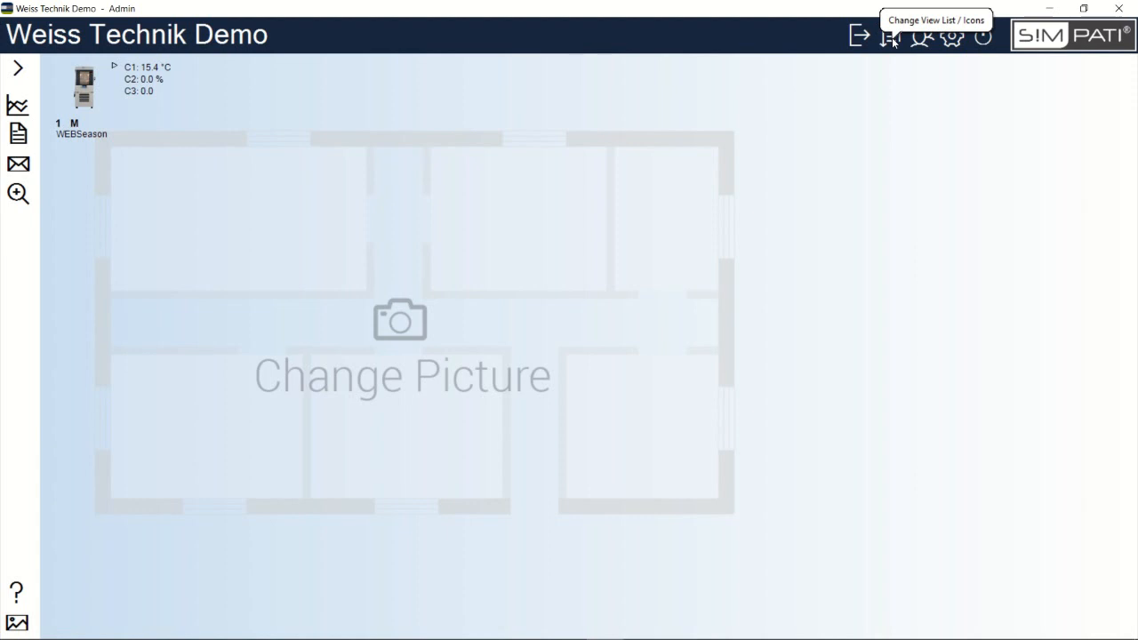
pyautogui.click(892, 39)
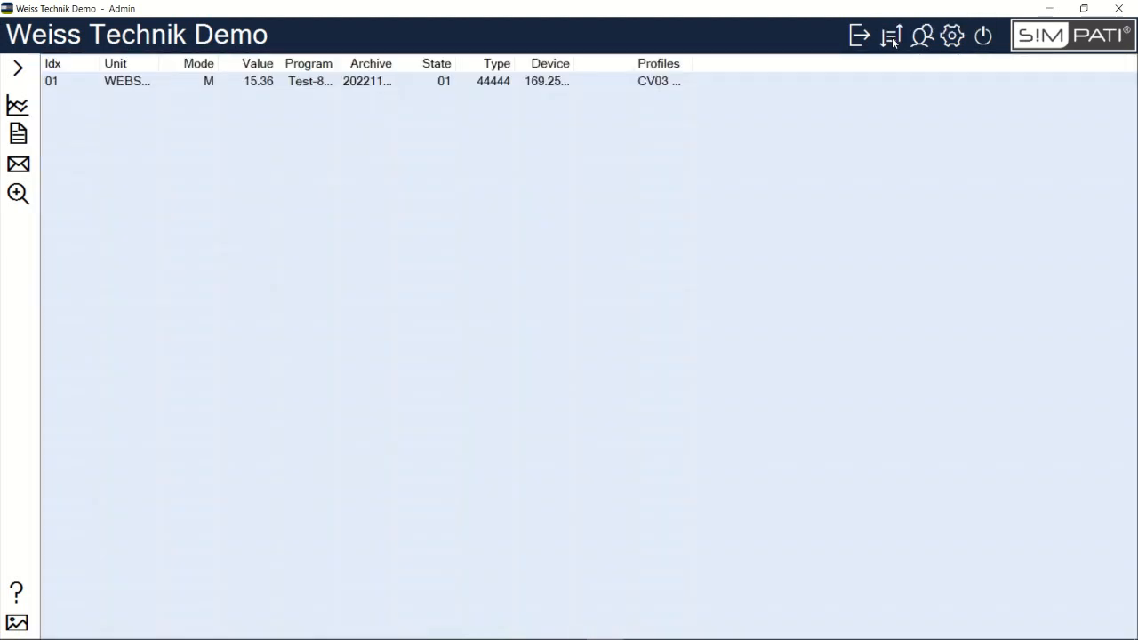
pyautogui.click(893, 39)
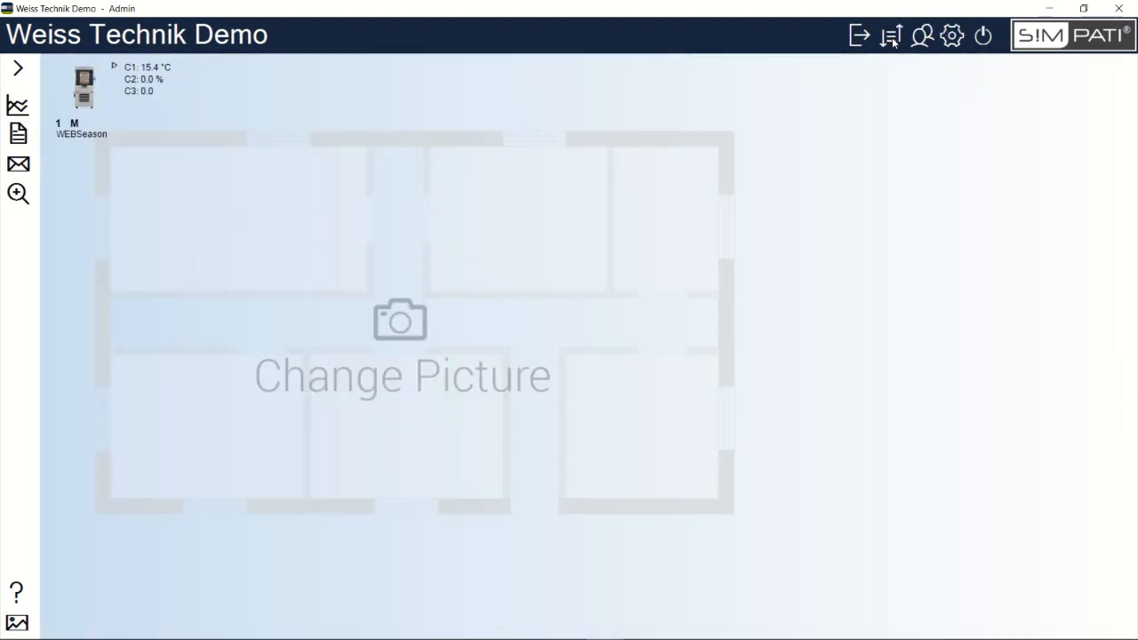